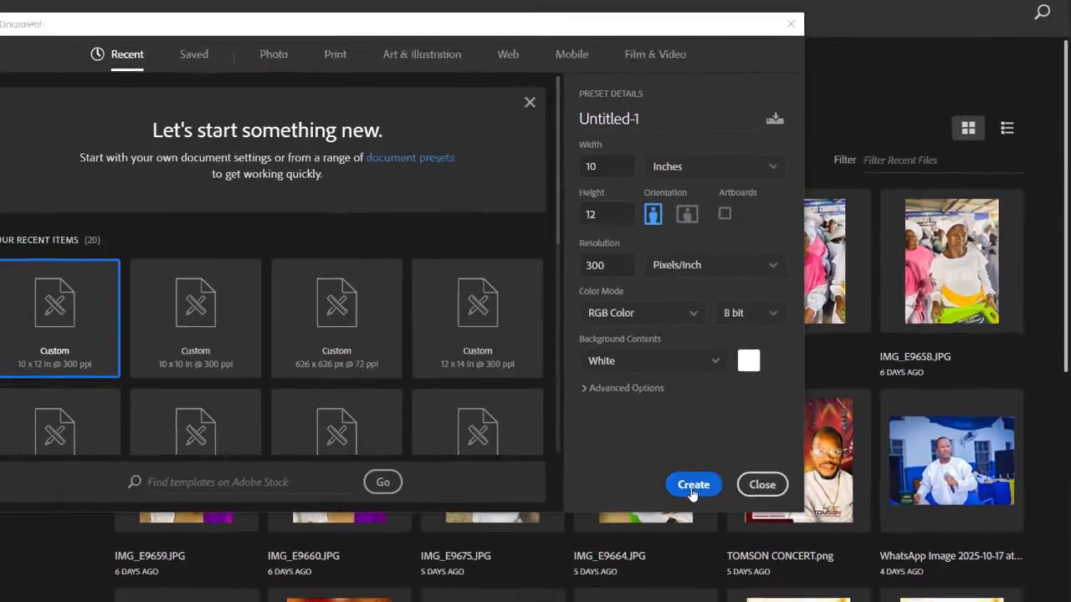
- Create the 10 × 12 inch, 300 ppi RGB portrait document with a white background
left_click(628, 516)
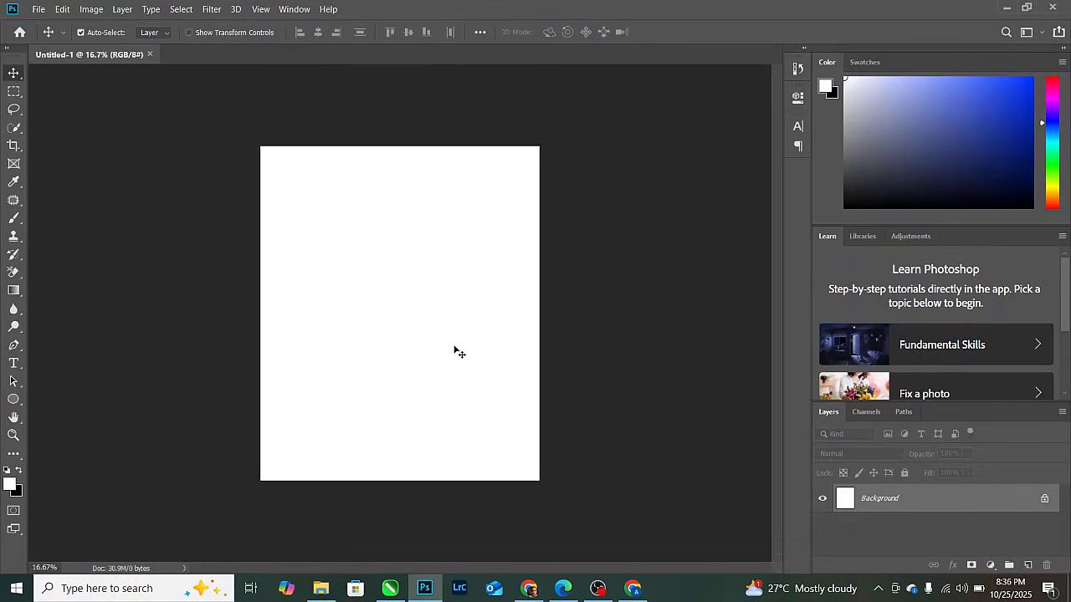
- Place the 'background 1' image and scale it to about 149% so it fills the canvas
key("ctrl+plus")
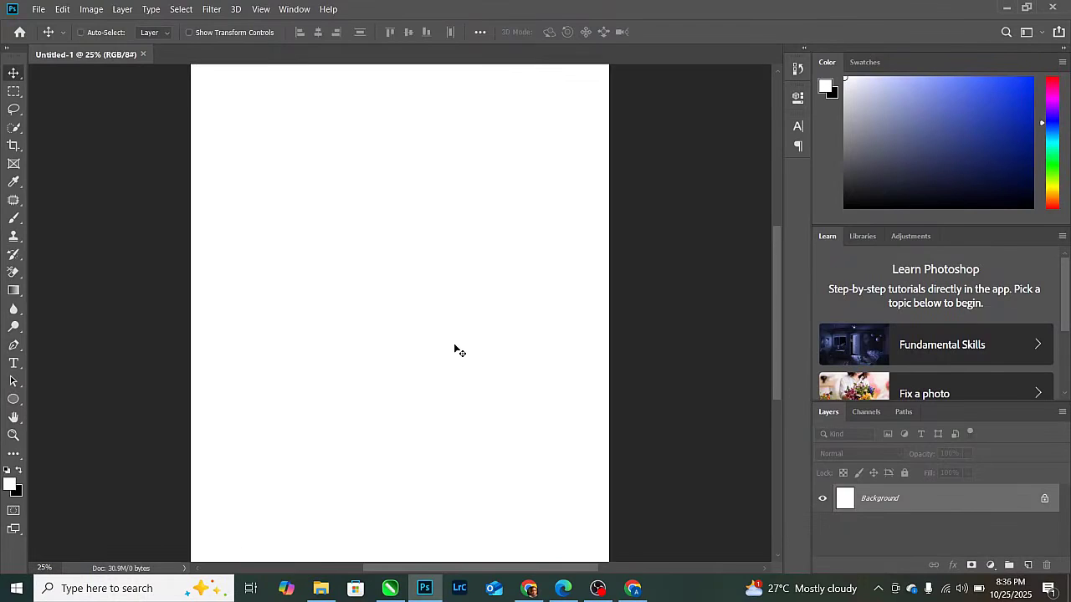
key("ctrl+minus")
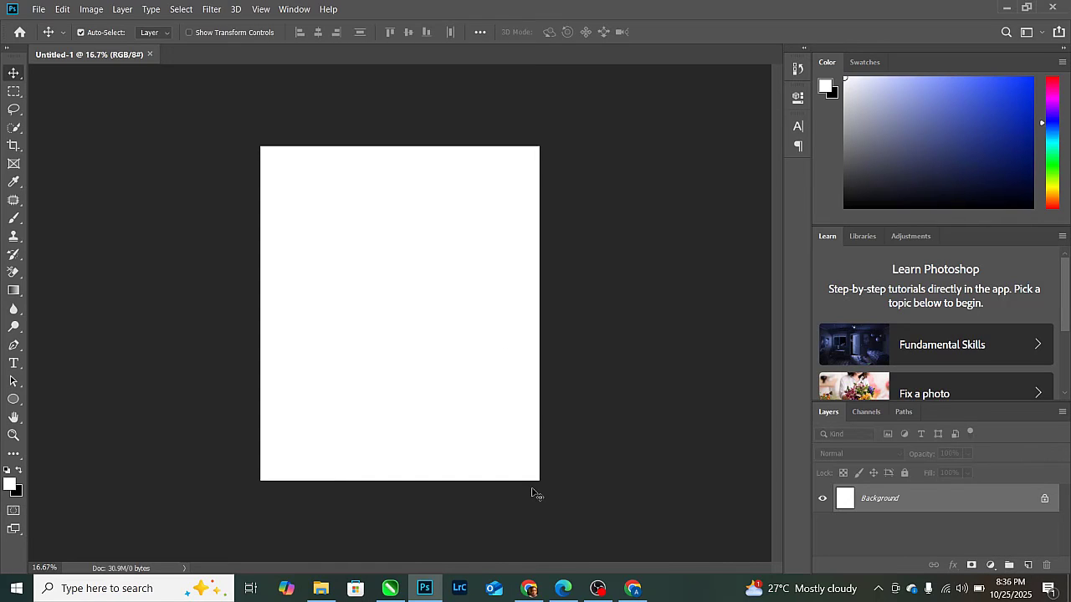
key("ctrl+BackSpace")
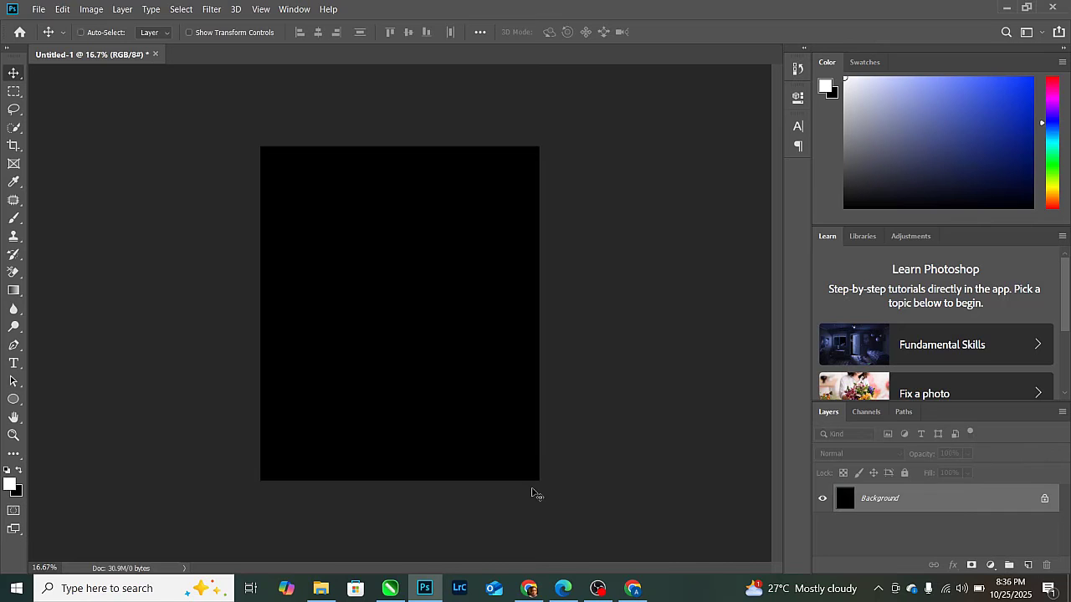
key("ctrl+z")
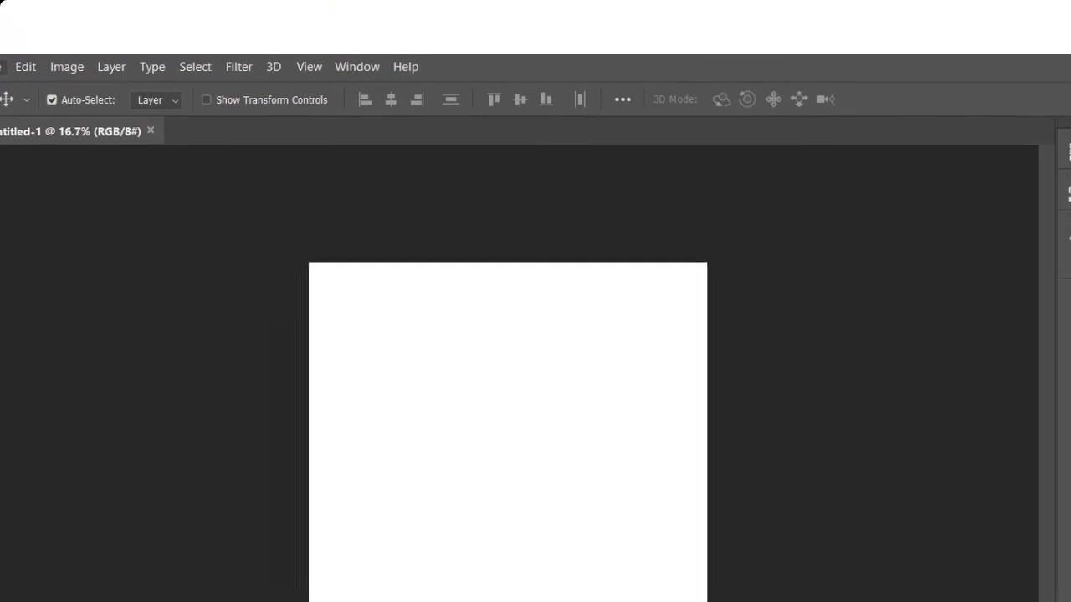
left_click(39, 9)
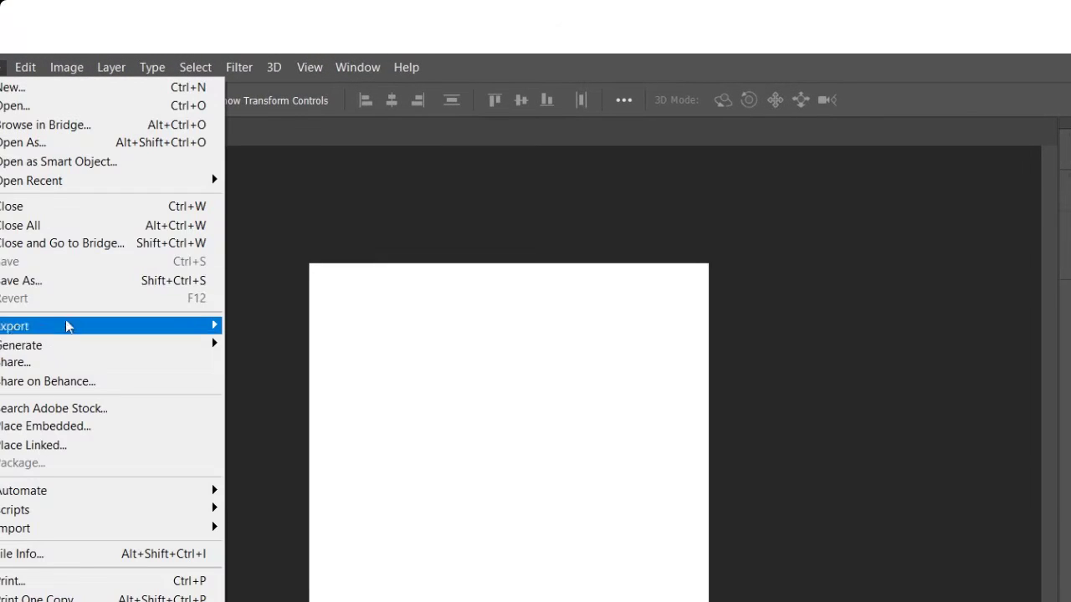
left_click(71, 427)
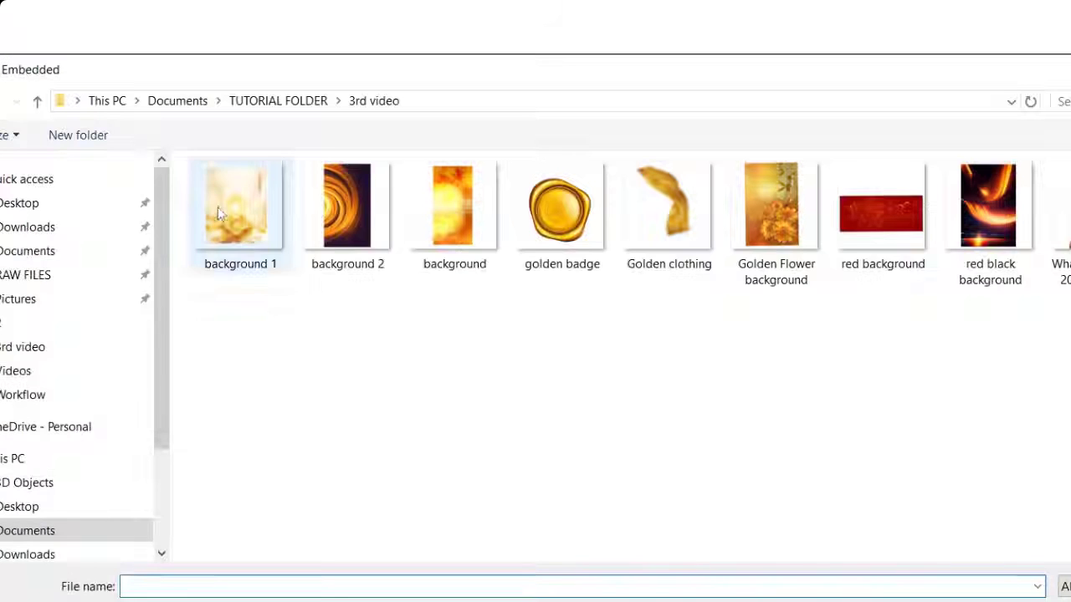
double_click(218, 212)
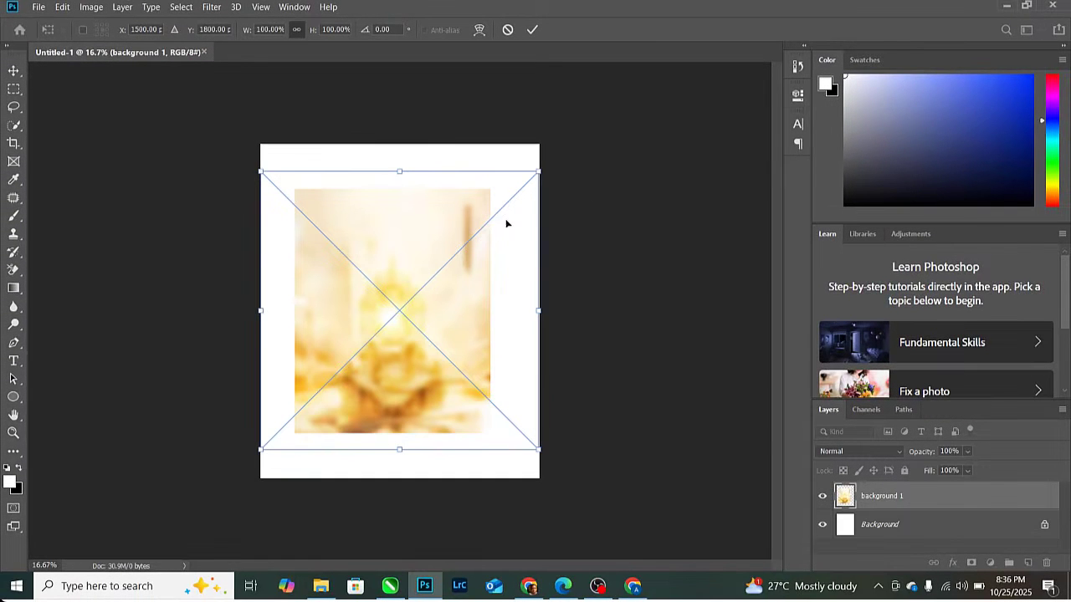
left_click_drag(538, 172, 607, 129)
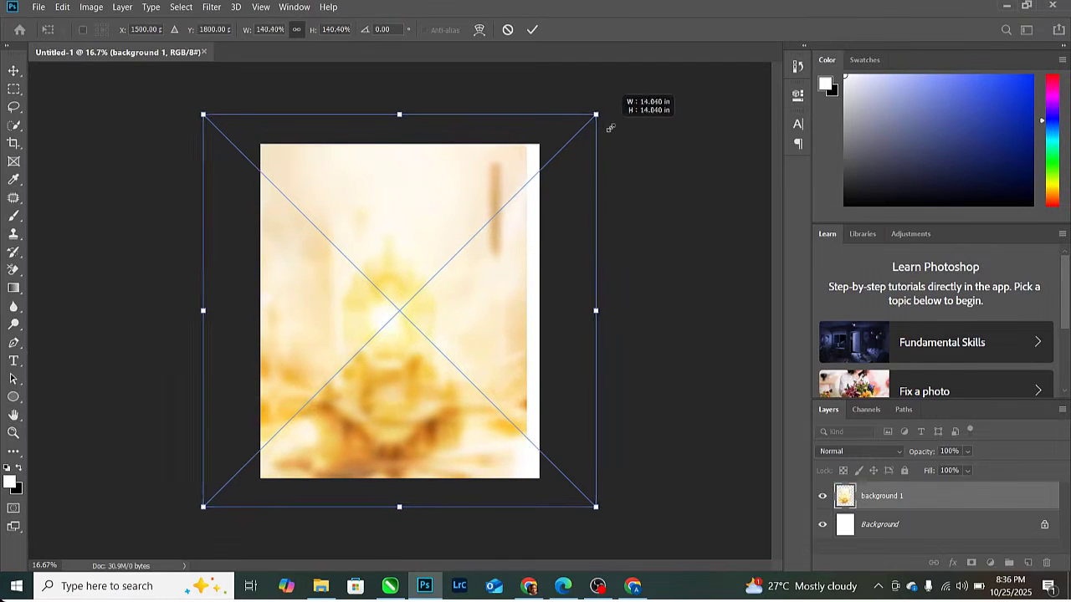
left_click_drag(483, 256, 496, 264)
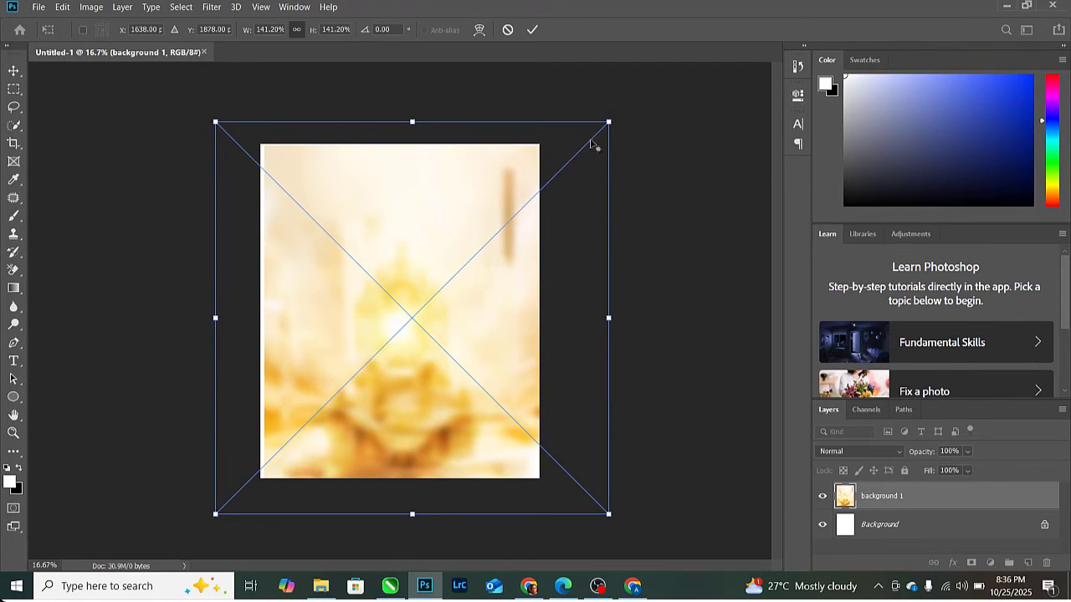
left_click_drag(611, 122, 620, 108)
left_click_drag(452, 220, 450, 225)
key("Return")
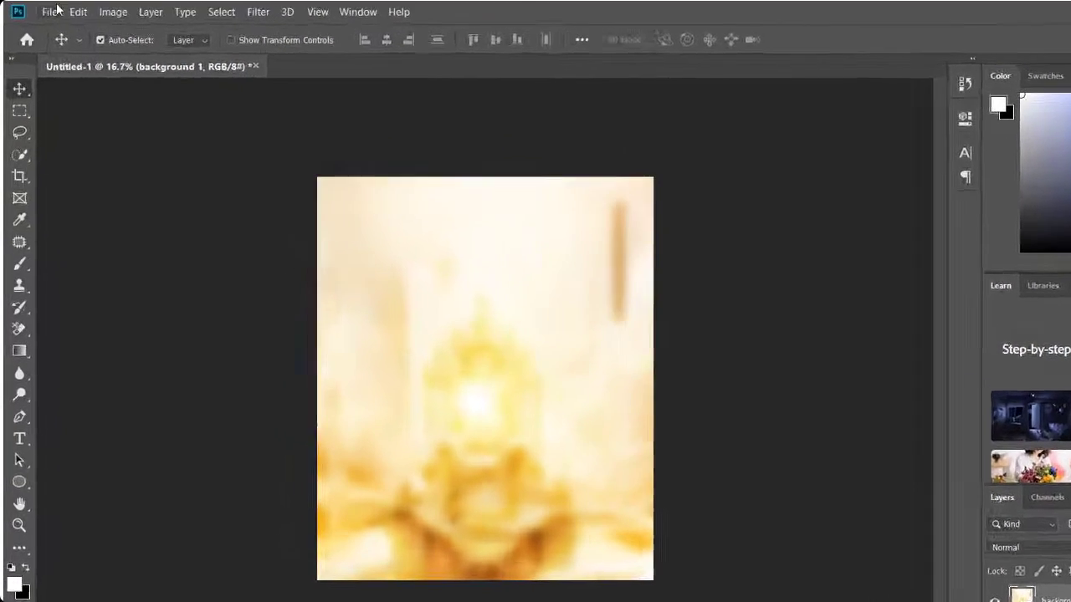
- Place the 'Golden Flower background' image and position it toward the lower right
left_click(56, 11)
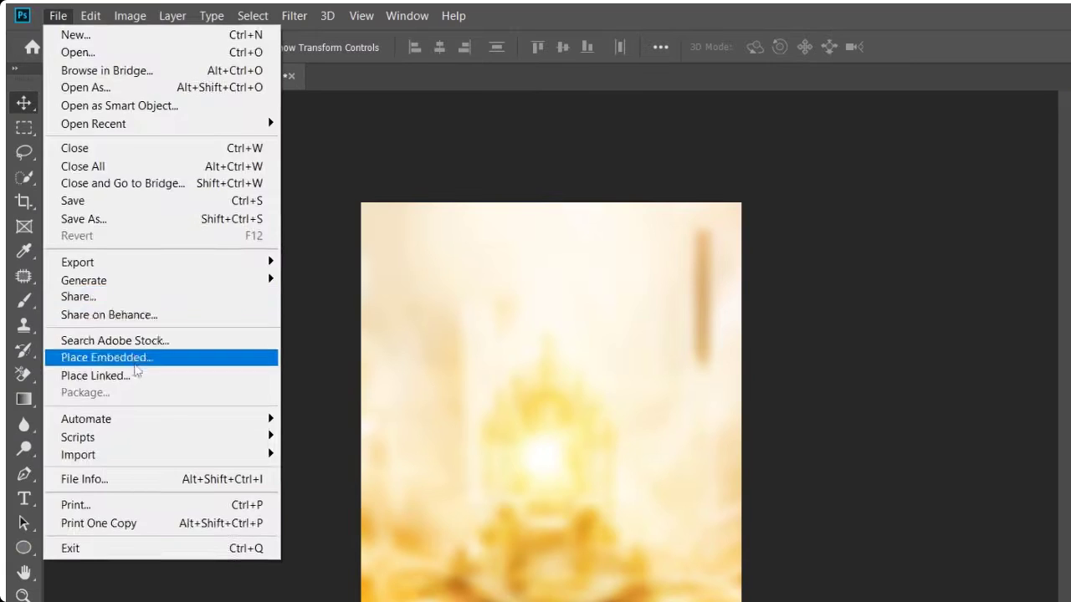
left_click(124, 327)
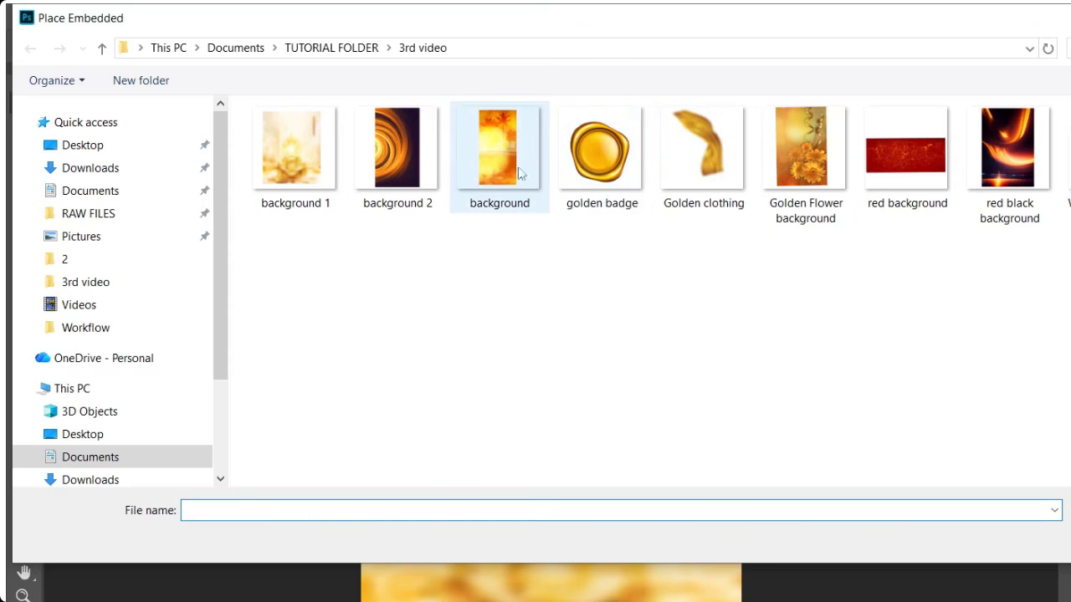
double_click(813, 168)
left_click_drag(608, 394, 696, 453)
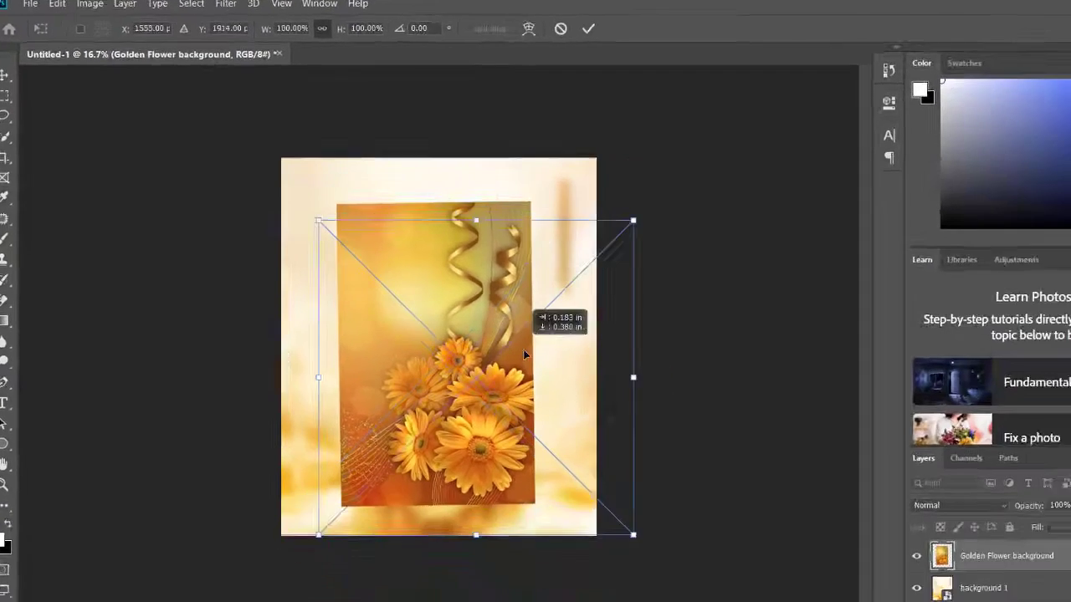
left_click_drag(494, 323, 495, 321)
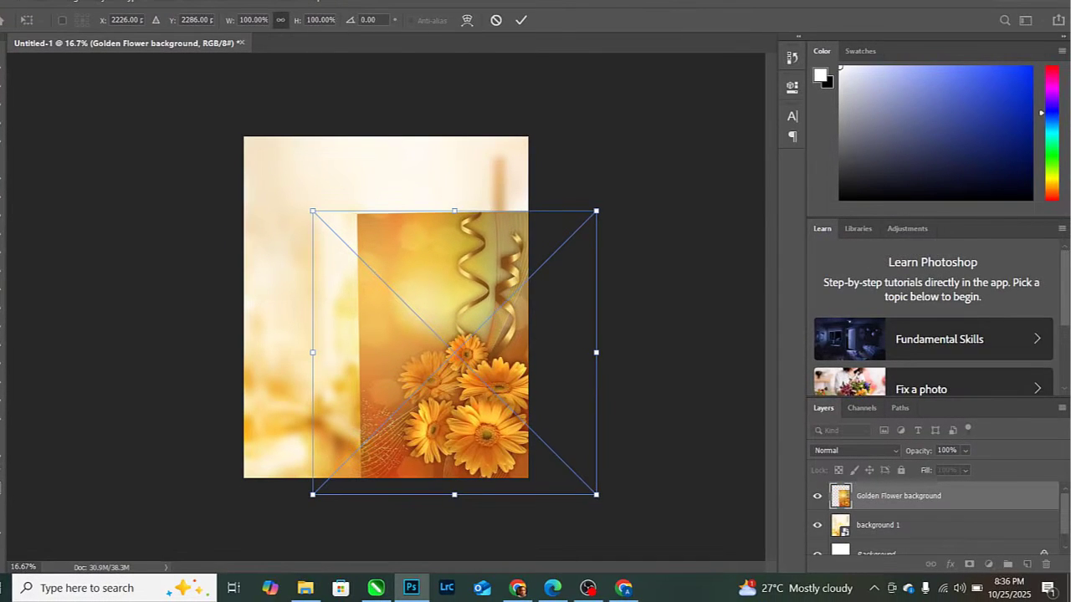
left_click(519, 20)
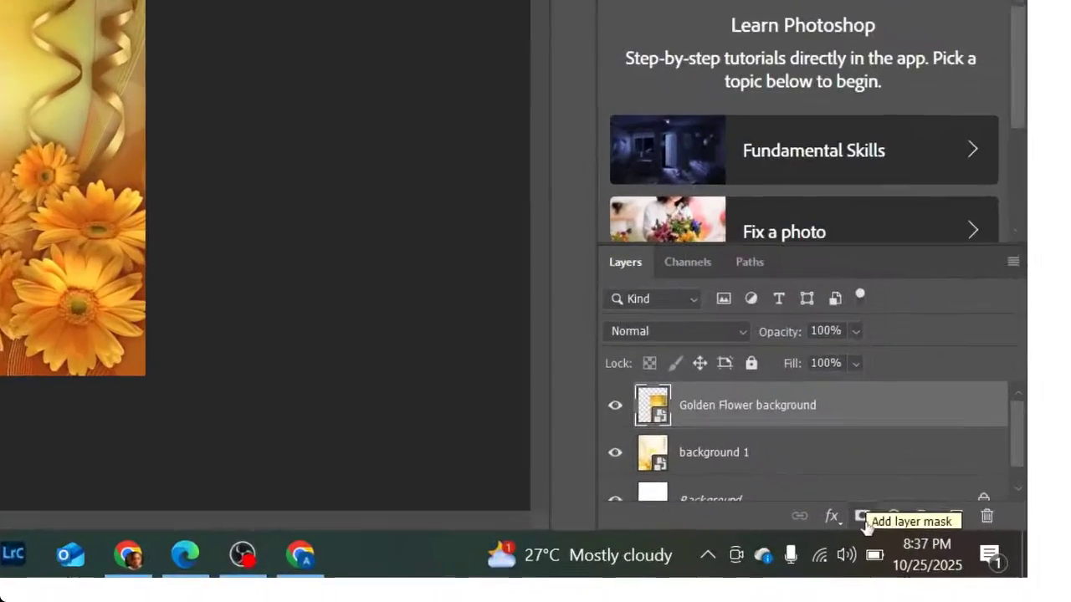
- Add a layer mask and fade the flower image's top edge and gold ribbon with gradients
left_click(970, 566)
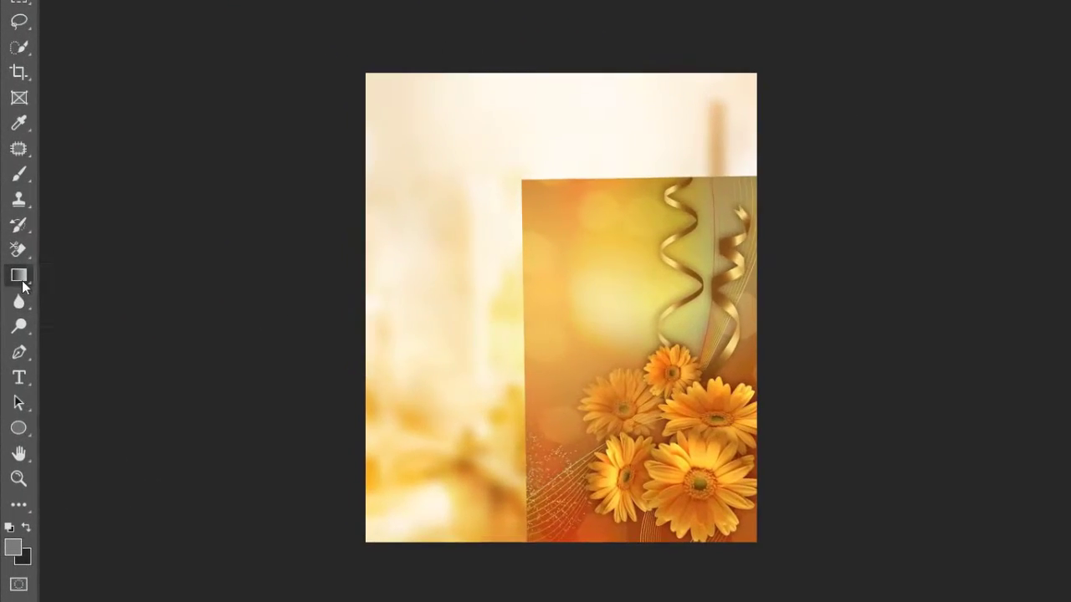
right_click(22, 283)
left_click(71, 275)
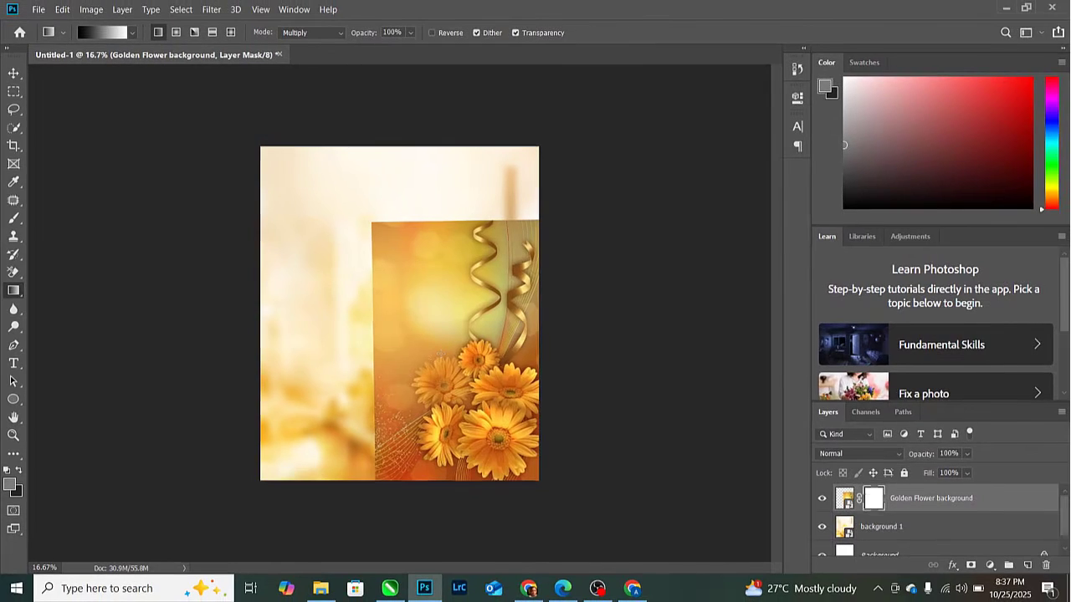
left_click_drag(444, 340, 470, 296)
key("ctrl+z")
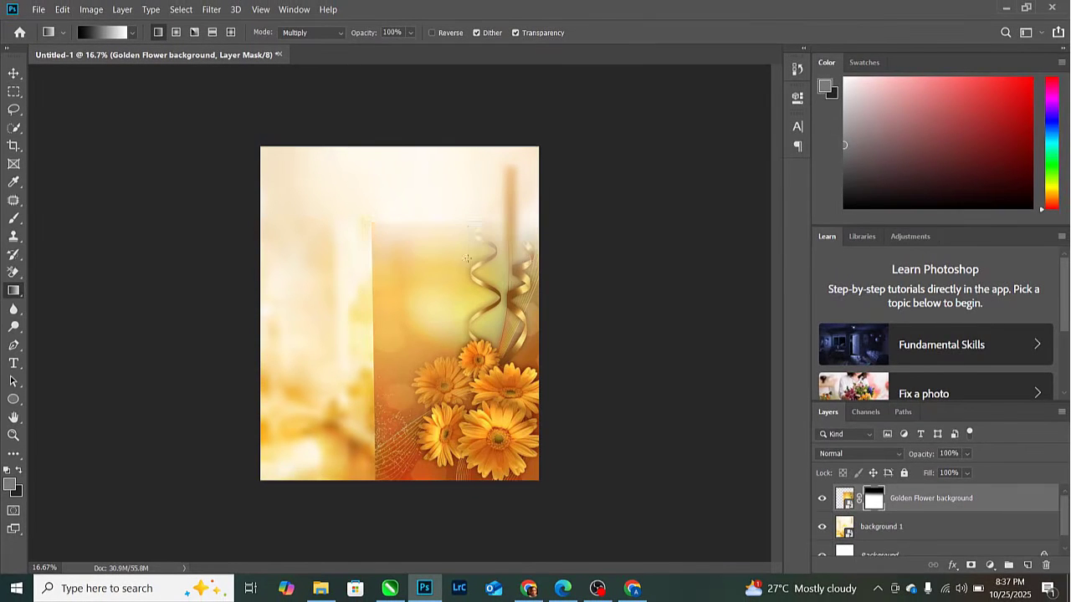
left_click_drag(468, 226, 469, 322)
left_click_drag(475, 238, 475, 357)
- Soften the flowers' left edge and the ribbon top with further mask gradients
left_click_drag(442, 402, 346, 386)
key("ctrl+z")
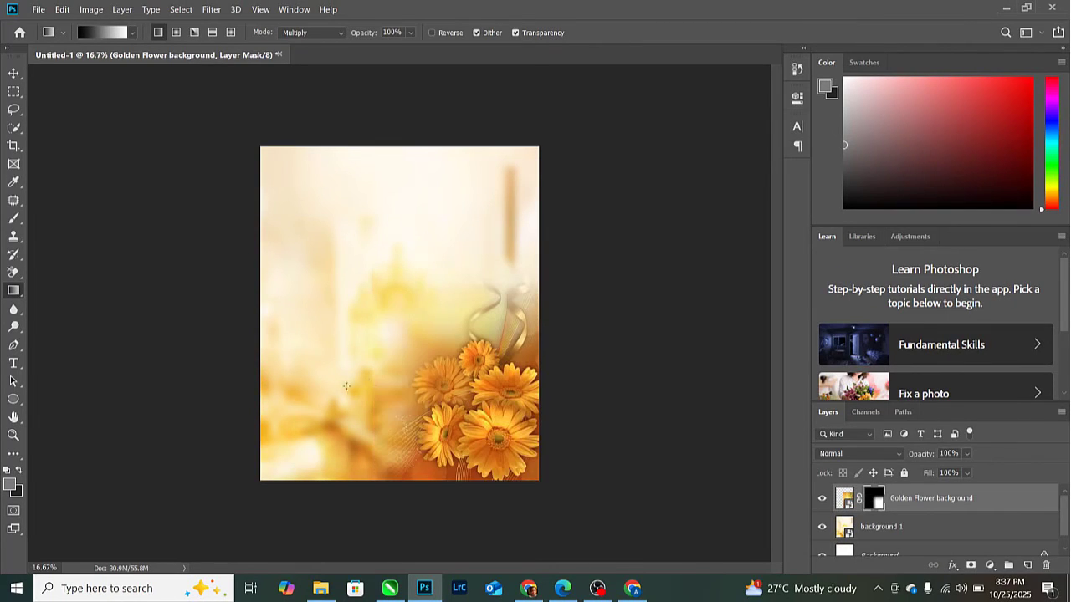
left_click_drag(441, 354, 364, 354)
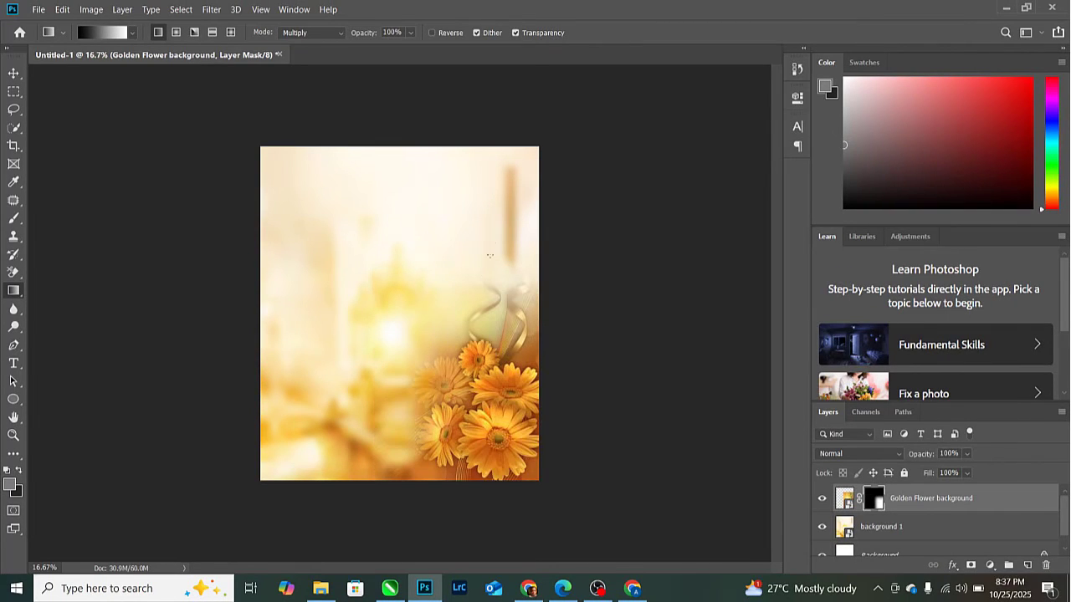
left_click_drag(494, 243, 496, 366)
key("ctrl+z")
left_click_drag(500, 276, 500, 366)
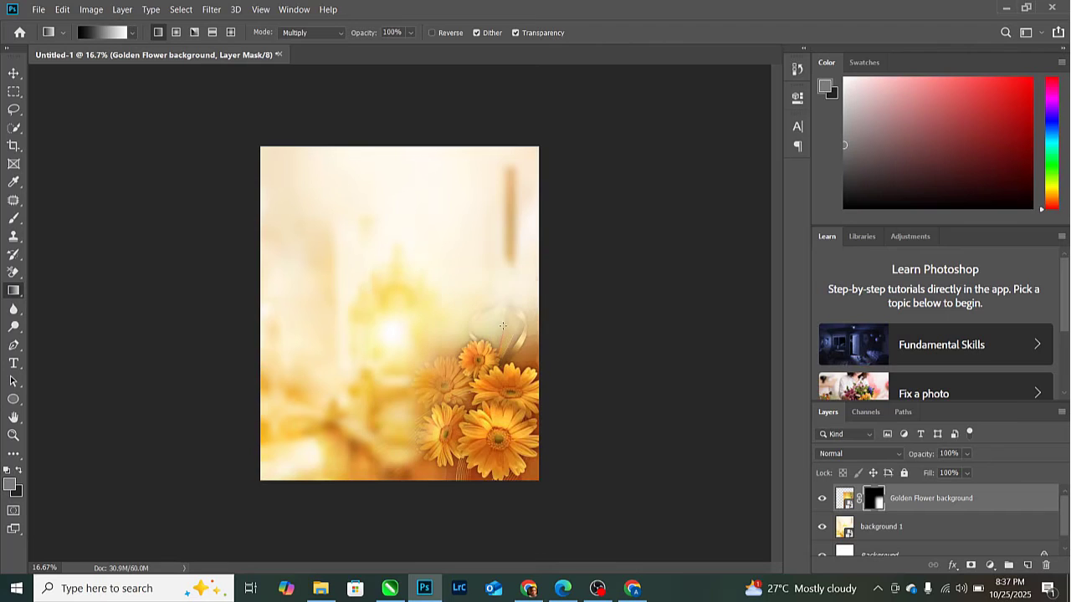
left_click_drag(498, 256, 479, 400)
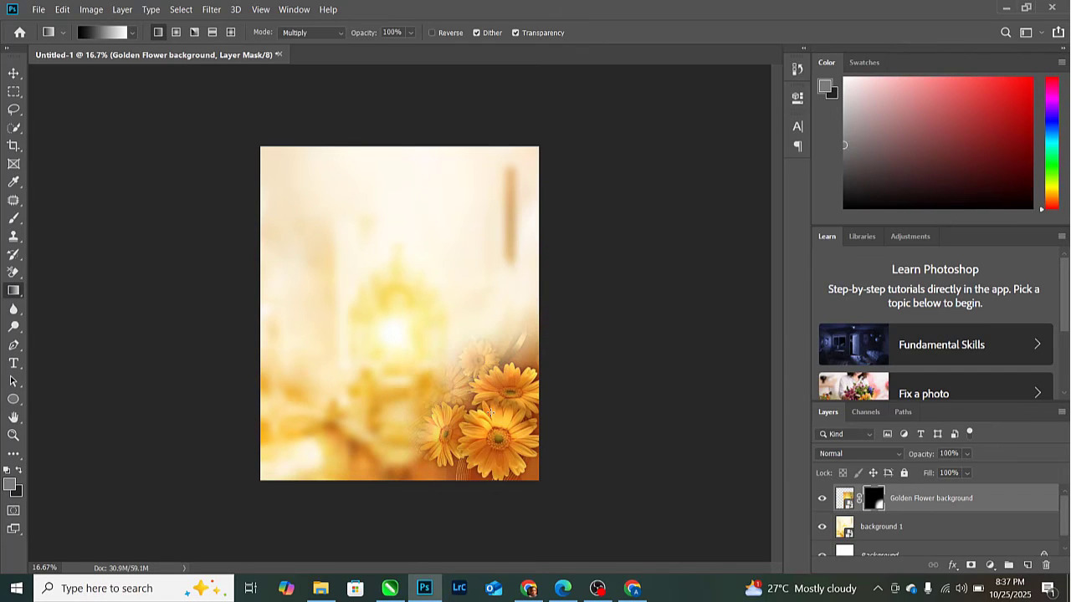
left_click_drag(404, 363, 519, 398)
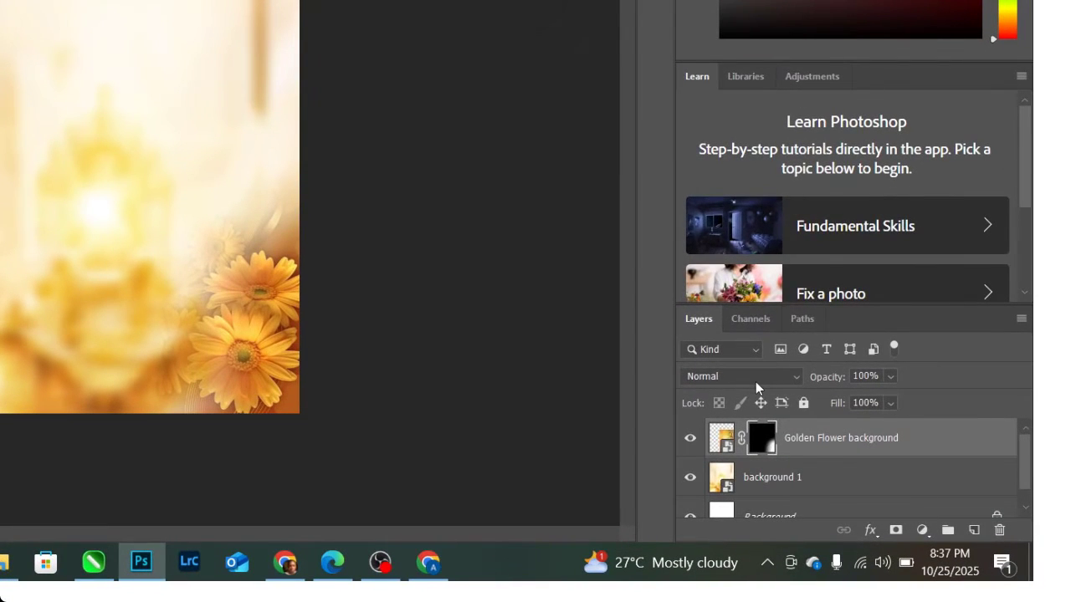
- Set the Golden Flower background layer to Hard Light at 53% opacity
left_click(756, 382)
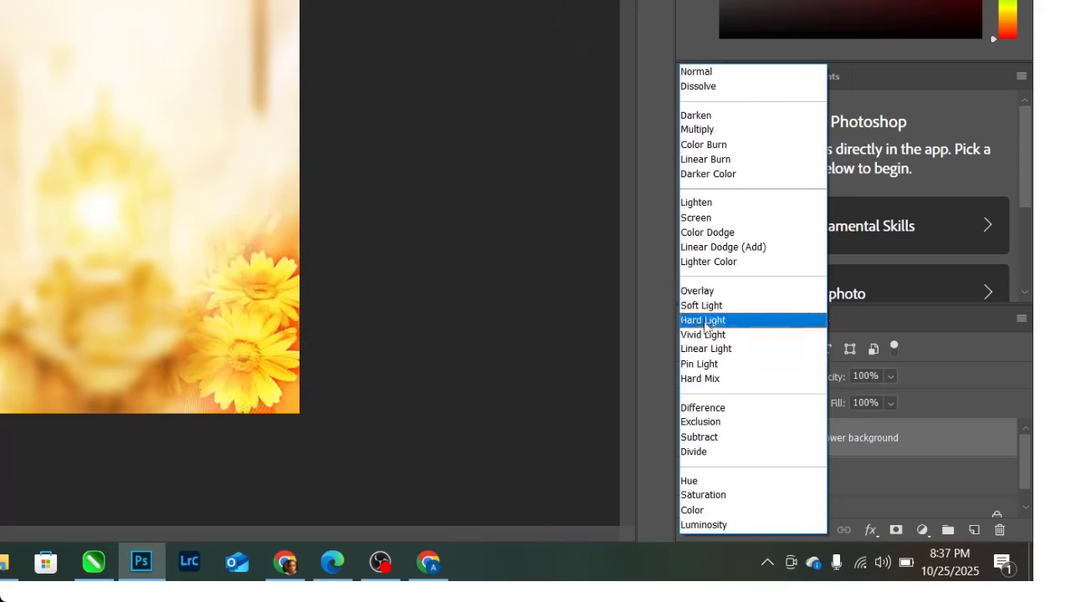
left_click(704, 319)
left_click(892, 377)
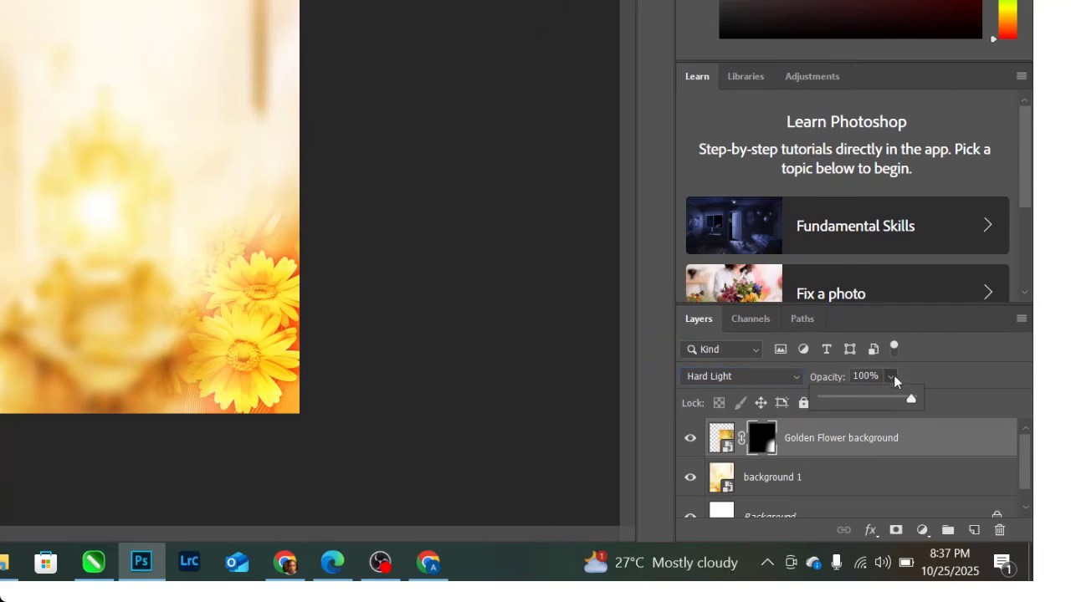
left_click(870, 398)
left_click(264, 316)
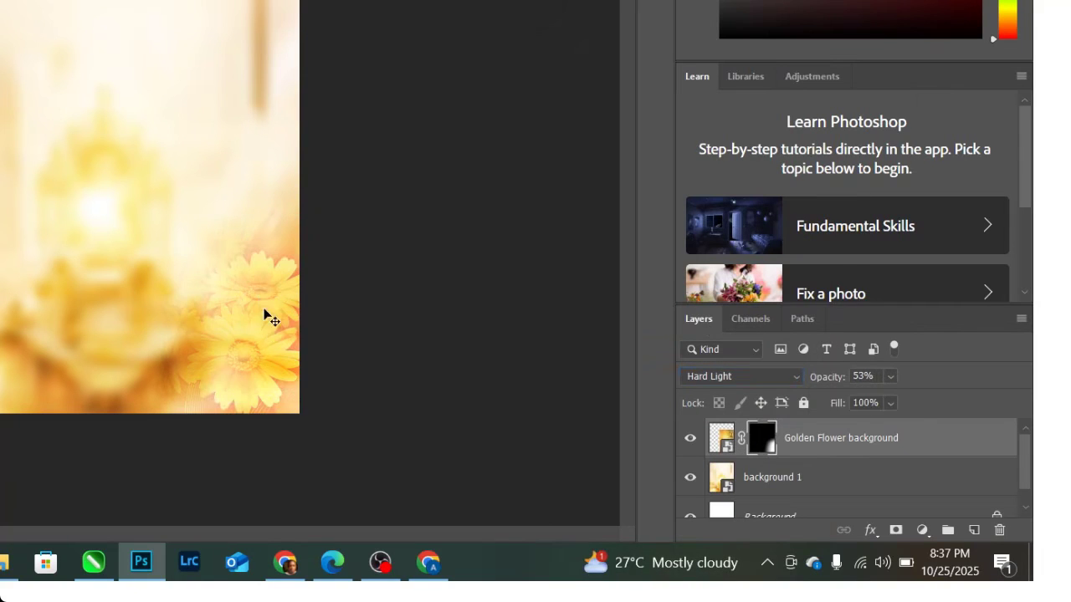
- Scale the flower layer to 109% and move it down slightly
key("ctrl+t")
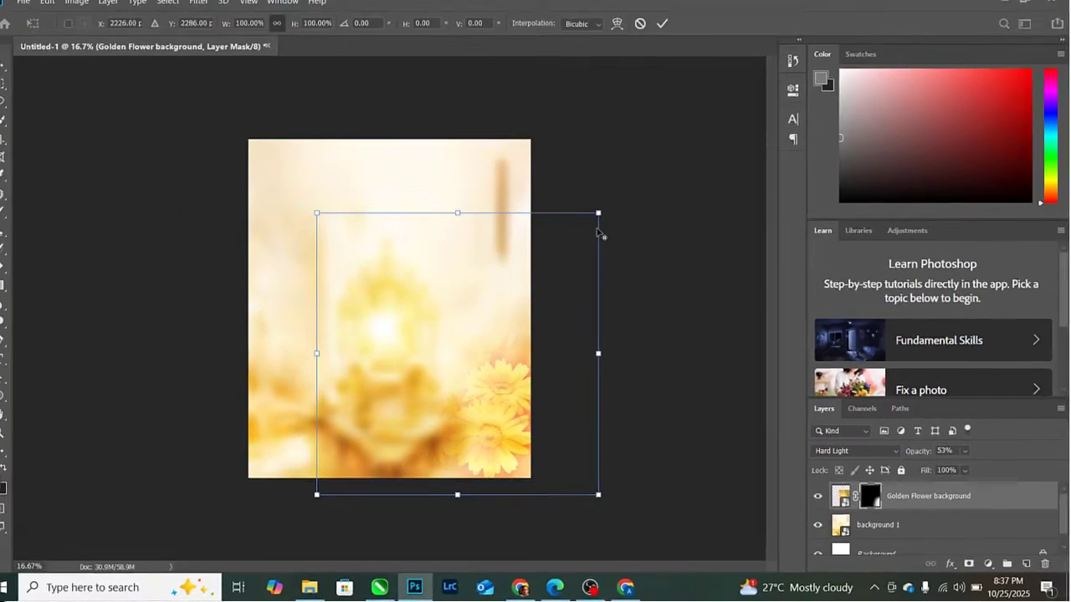
left_click_drag(618, 216, 630, 204)
left_click_drag(506, 408, 502, 429)
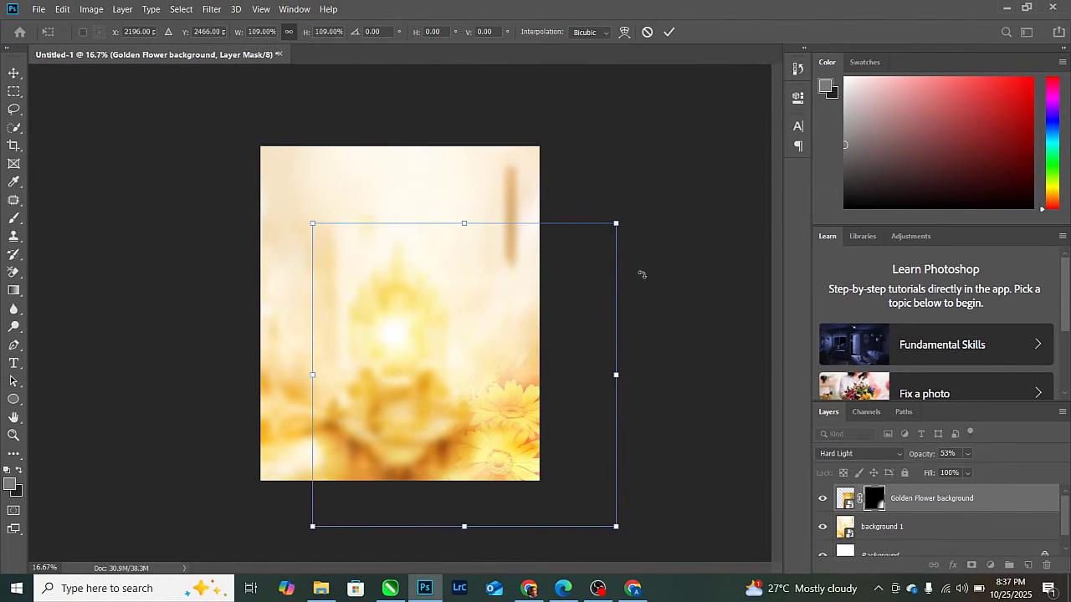
left_click(669, 32)
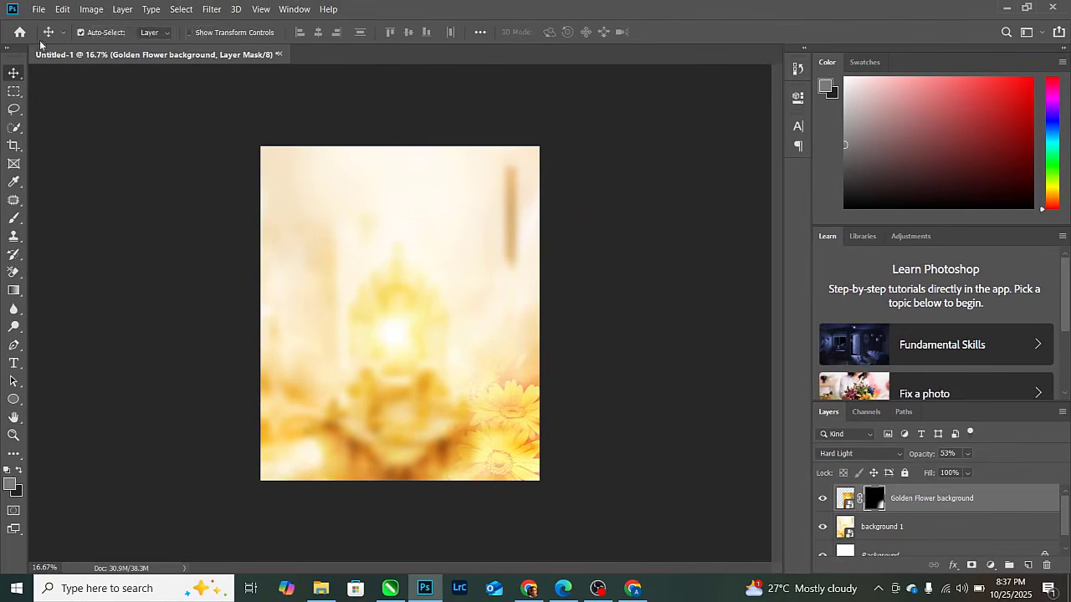
left_click(38, 9)
- Place the 'background' sunset image and move it up and to the right
left_click(107, 261)
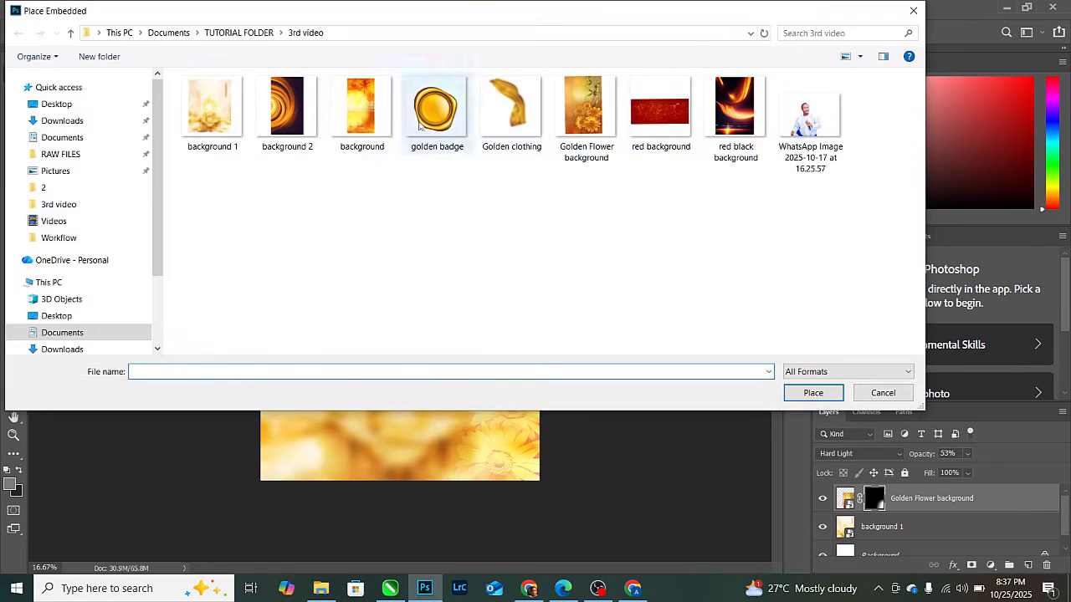
double_click(358, 110)
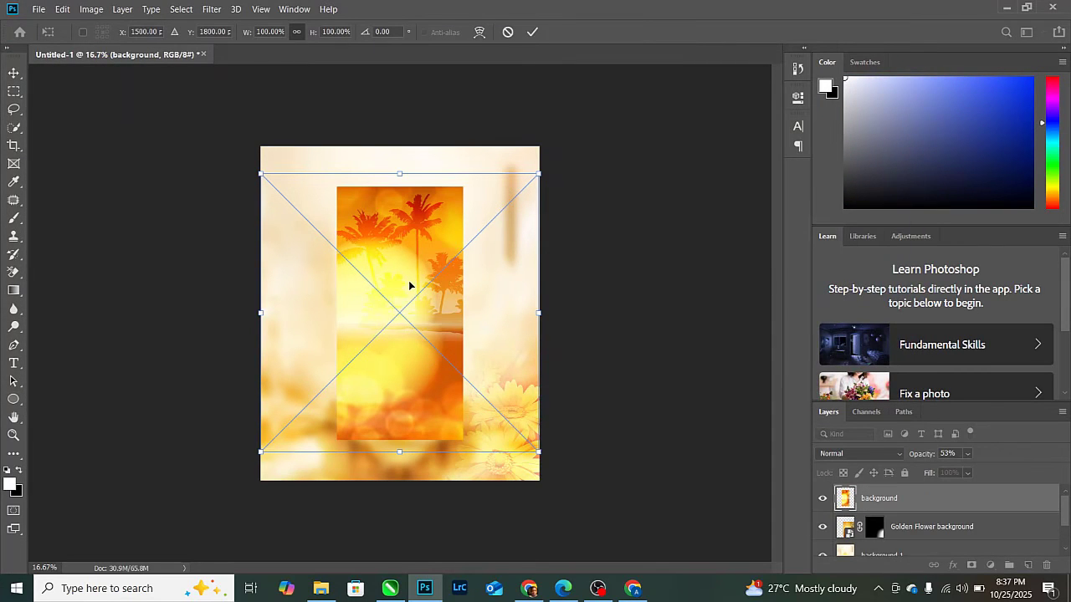
left_click_drag(414, 262, 502, 200)
left_click(533, 32)
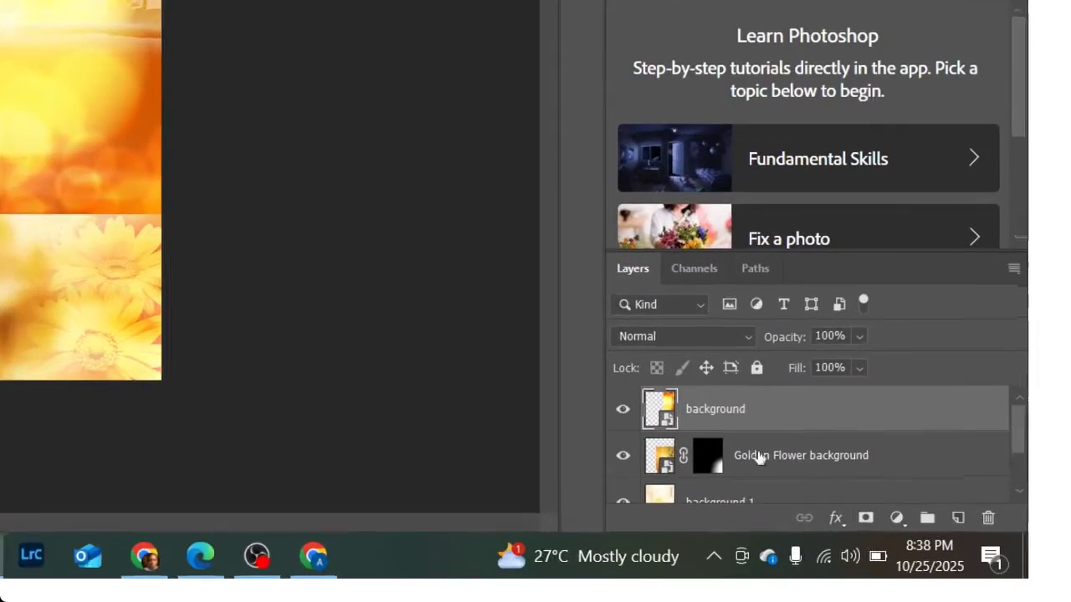
- Mask the sunset layer and fade its lower part and hard left edge with gradients
left_click(858, 519)
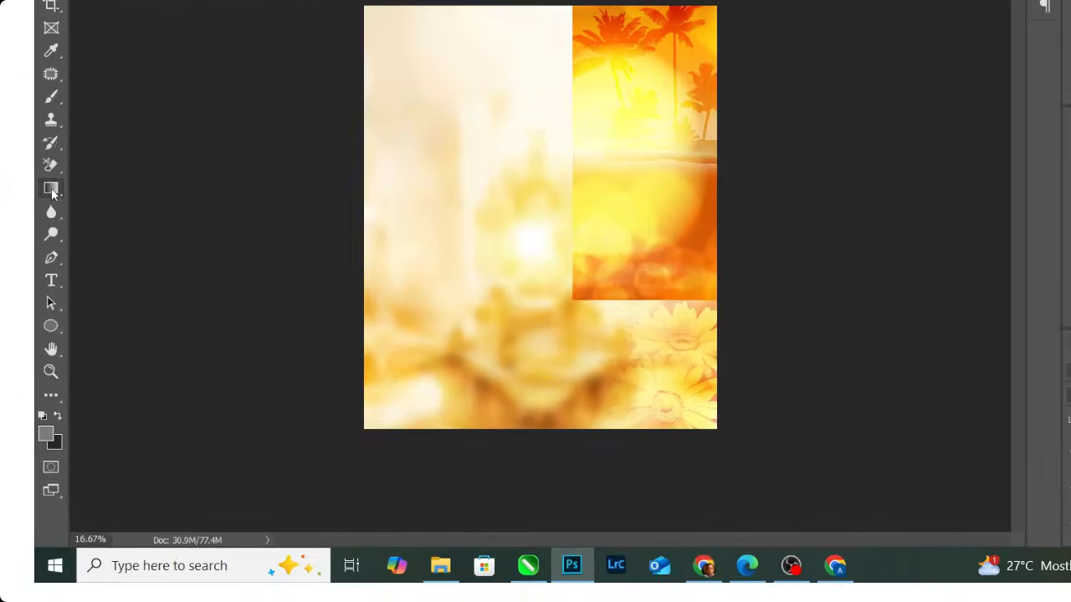
right_click(48, 215)
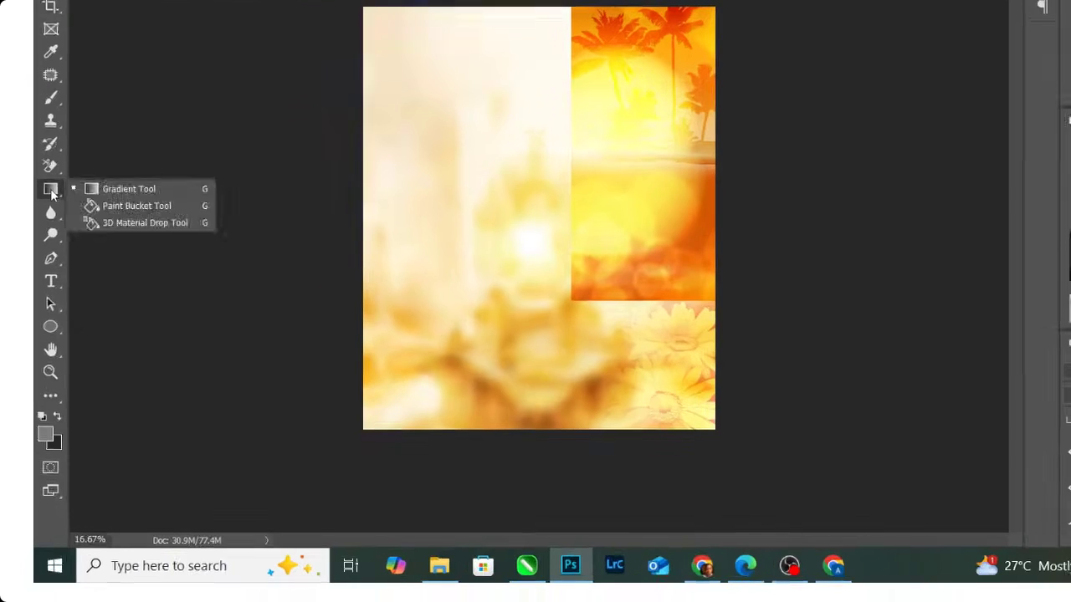
left_click(122, 213)
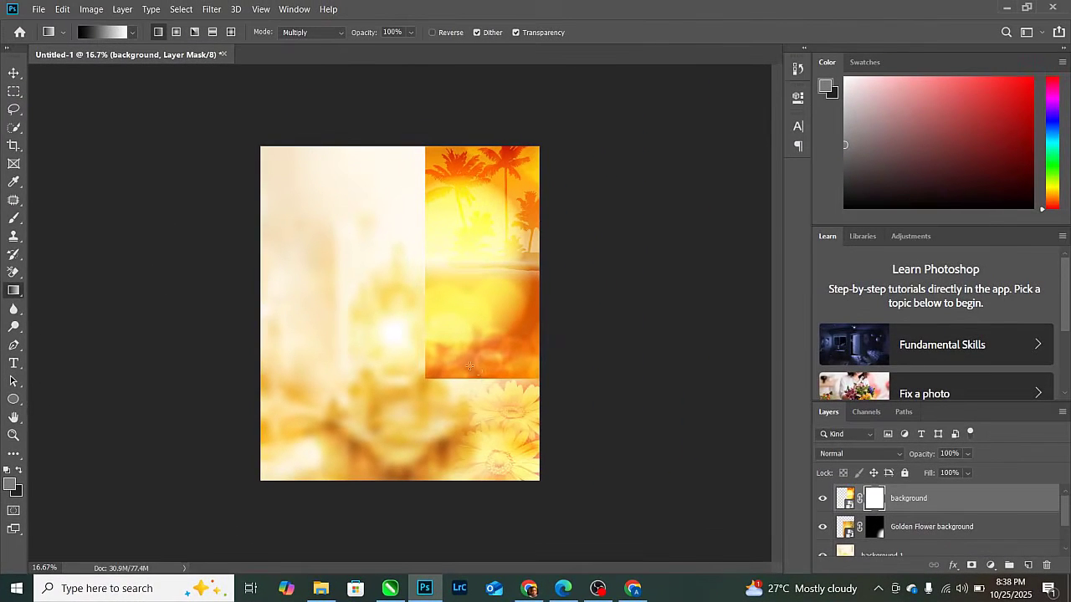
left_click_drag(469, 365, 469, 326)
left_click_drag(476, 389, 473, 322)
left_click_drag(486, 362, 488, 251)
key("ctrl+z")
left_click_drag(412, 244, 487, 191)
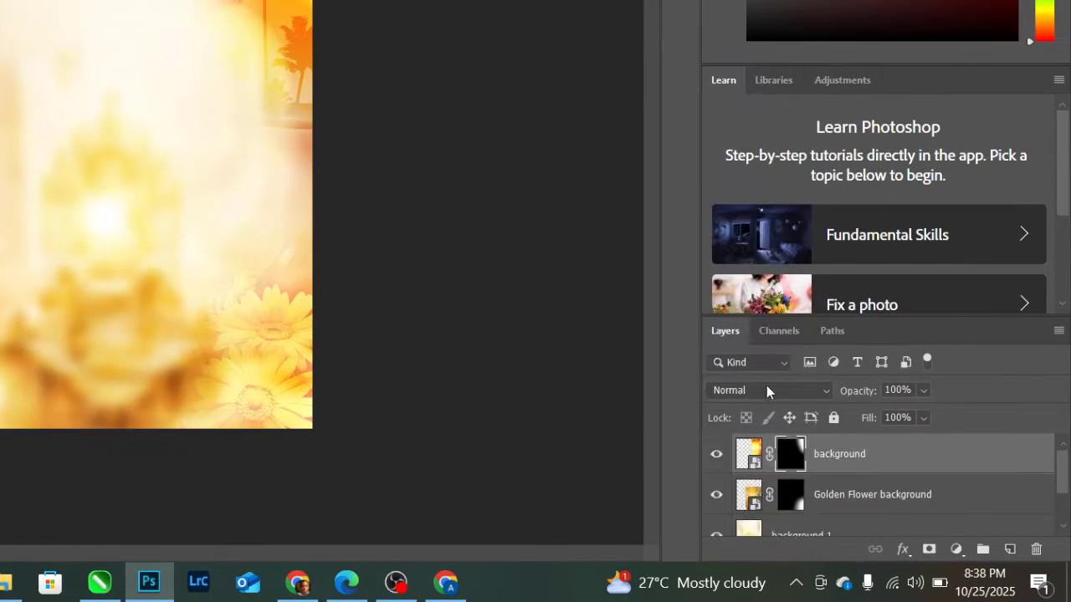
- Blend the sunset layer as Overlay and enlarge it to about 130%, shifted up-right
left_click(861, 453)
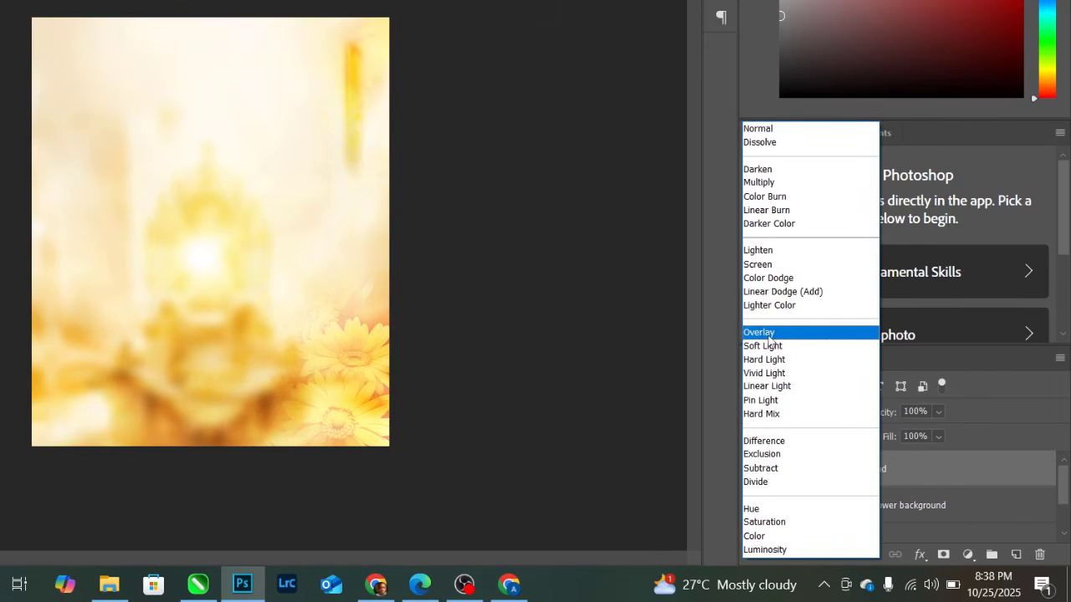
left_click(770, 335)
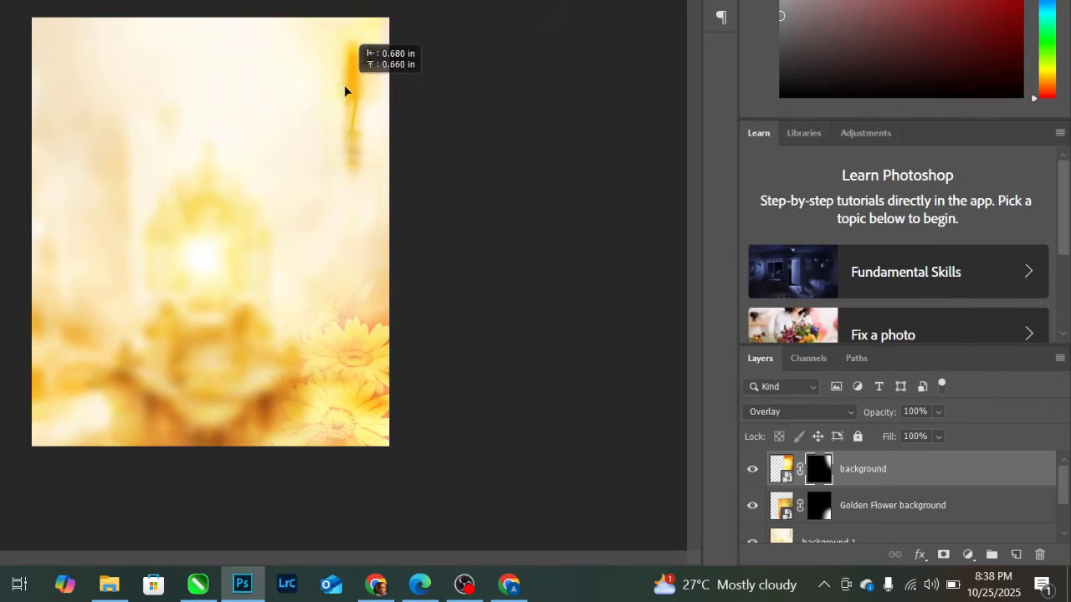
mouse_move(344, 85)
left_mouse_down()
mouse_move(325, 141)
mouse_move(325, 129)
mouse_move(351, 130)
left_mouse_up()
key("ctrl+t")
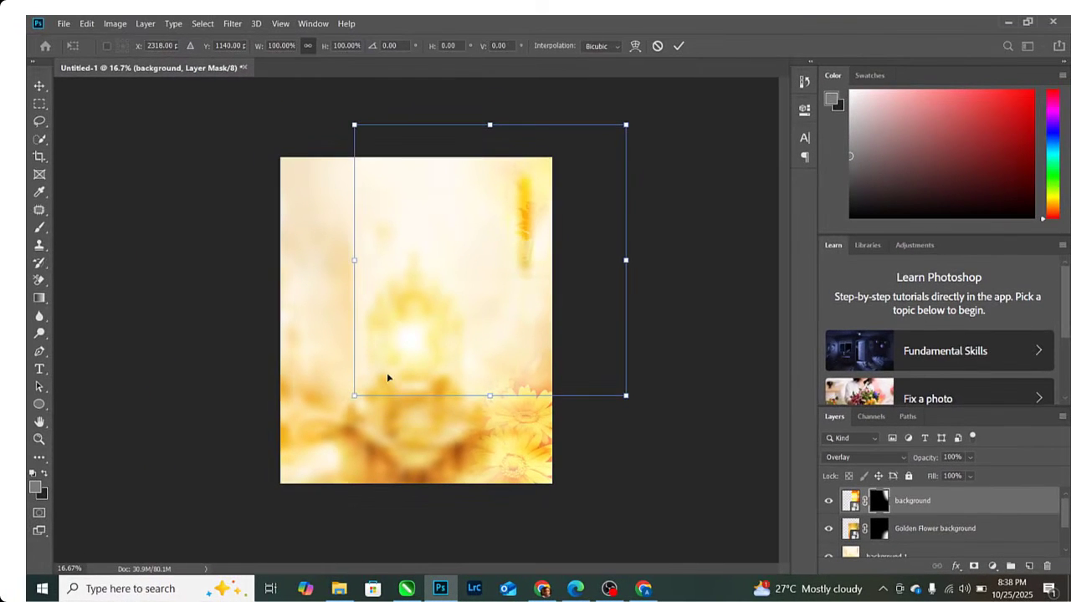
left_click_drag(344, 404, 268, 473)
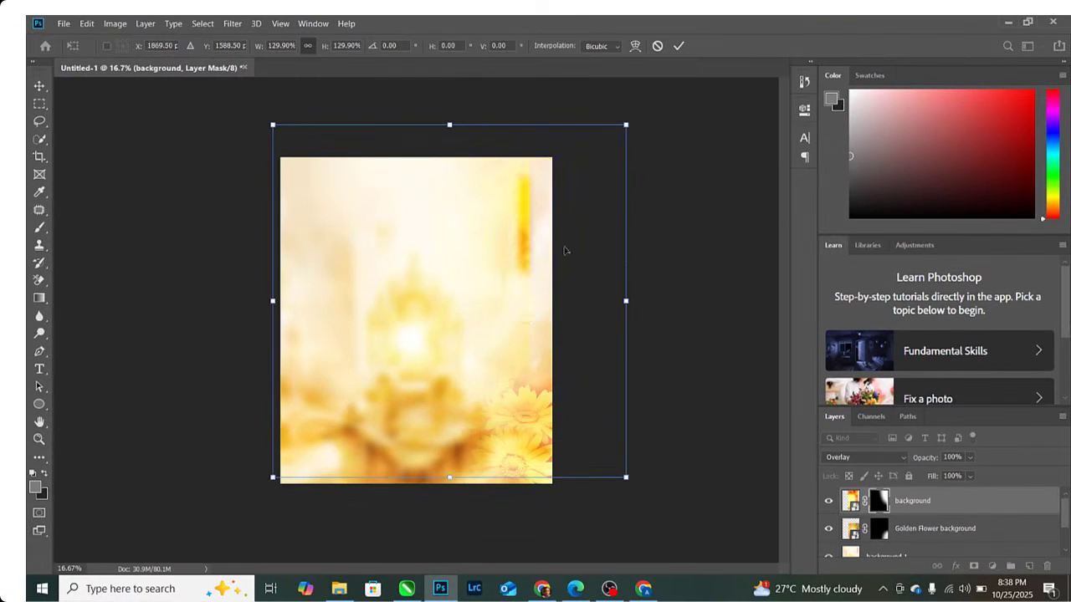
left_click_drag(526, 224, 541, 208)
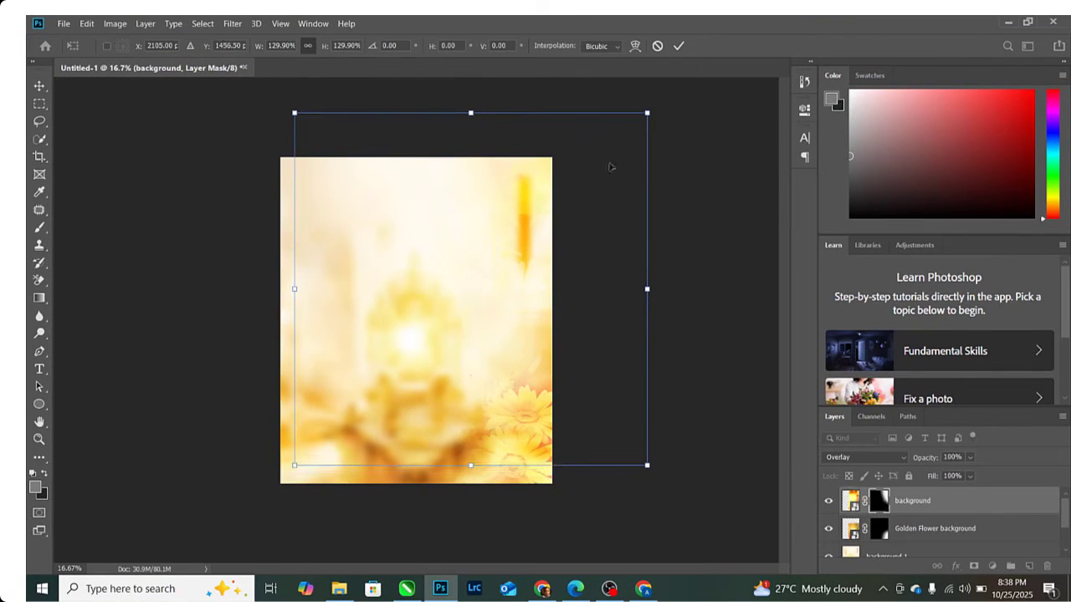
left_click(680, 46)
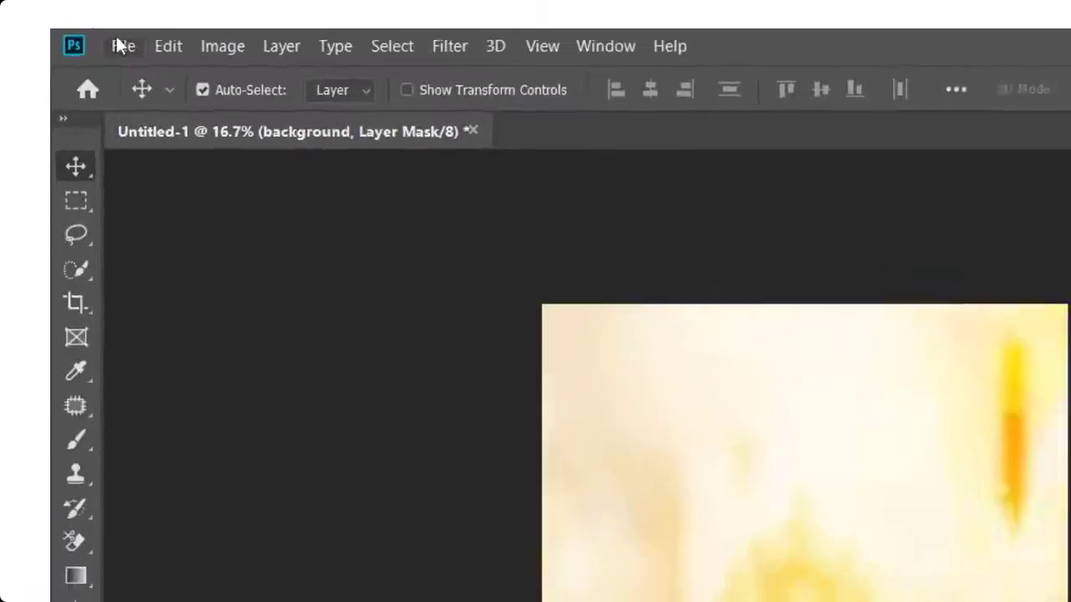
- Place the 'red black background' image at the lower left of the flyer
left_click(121, 46)
left_click(209, 300)
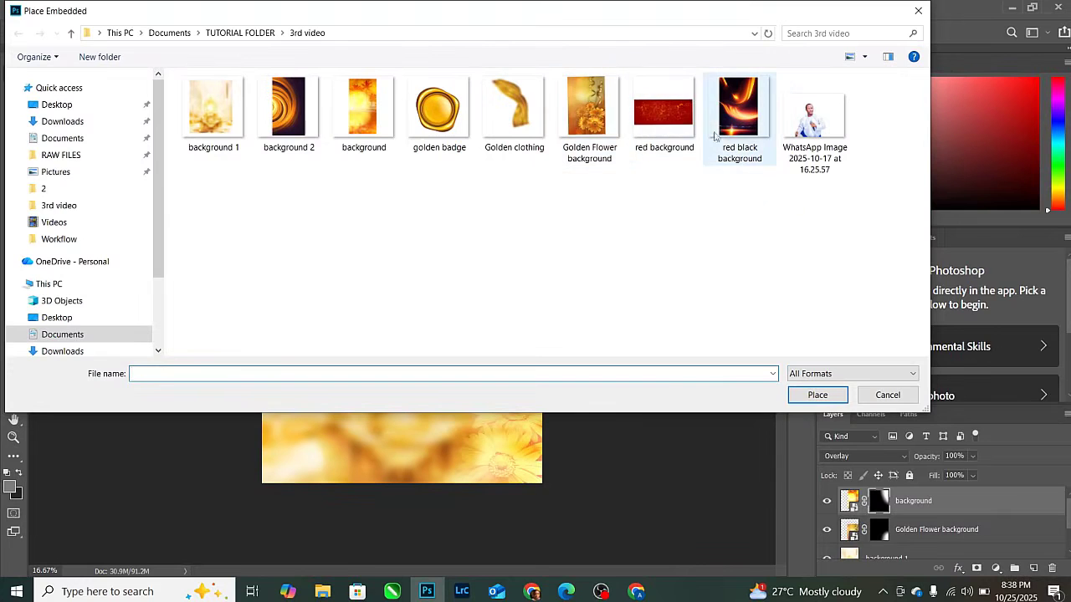
double_click(729, 127)
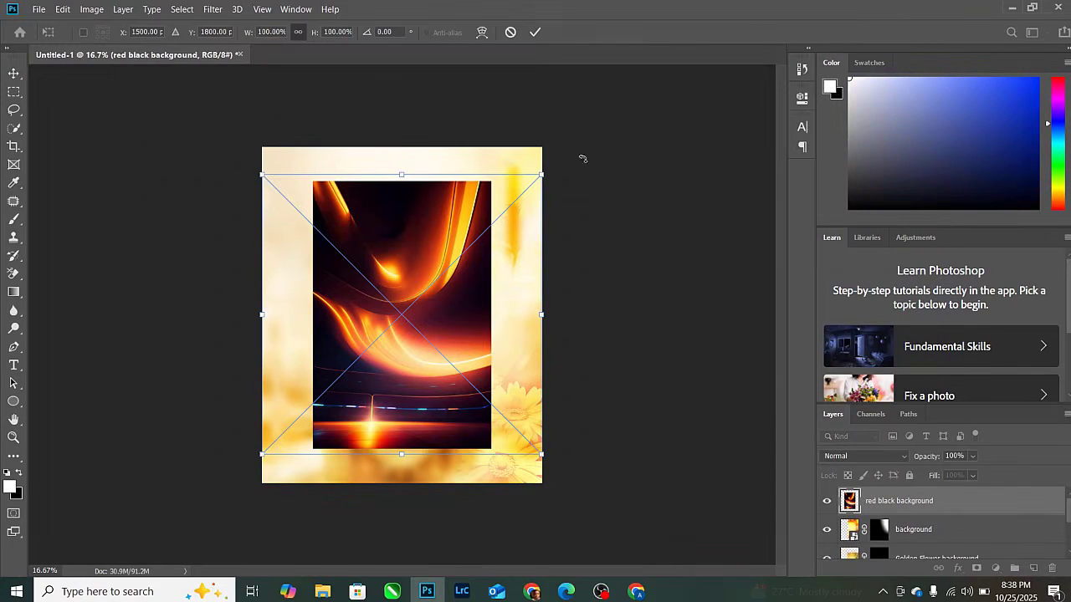
left_click_drag(448, 296, 393, 346)
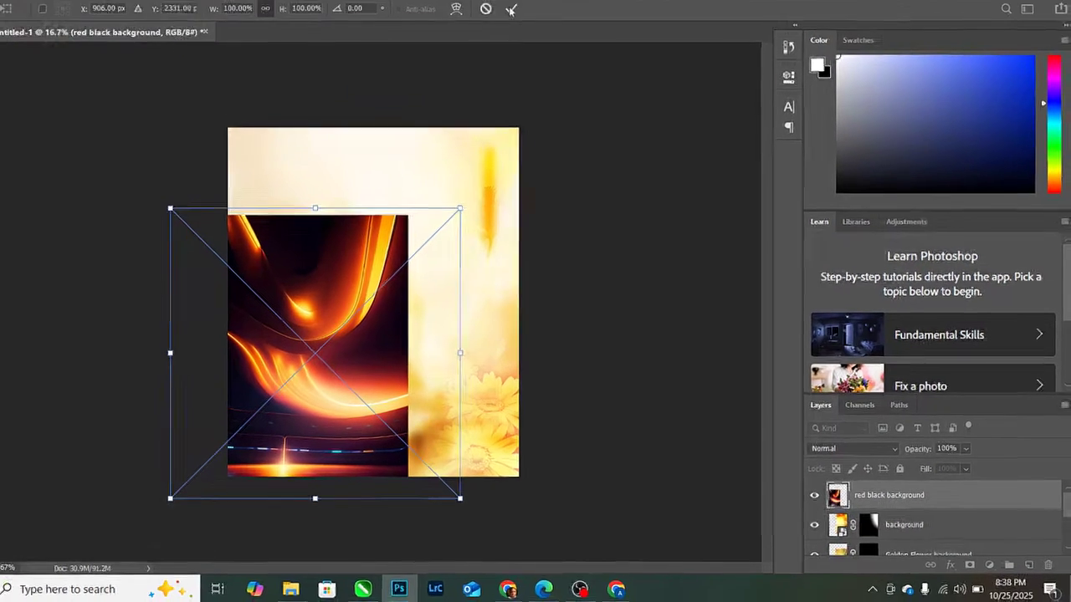
left_click(511, 9)
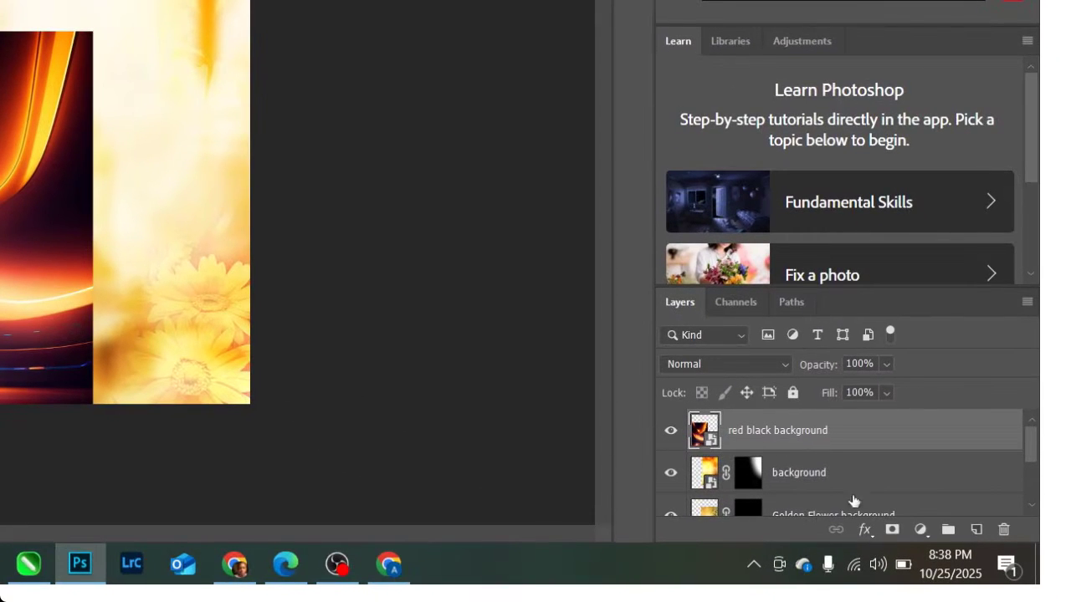
- Mask the red black layer and gradient-fade its top and right edge into the flowers
left_click(933, 545)
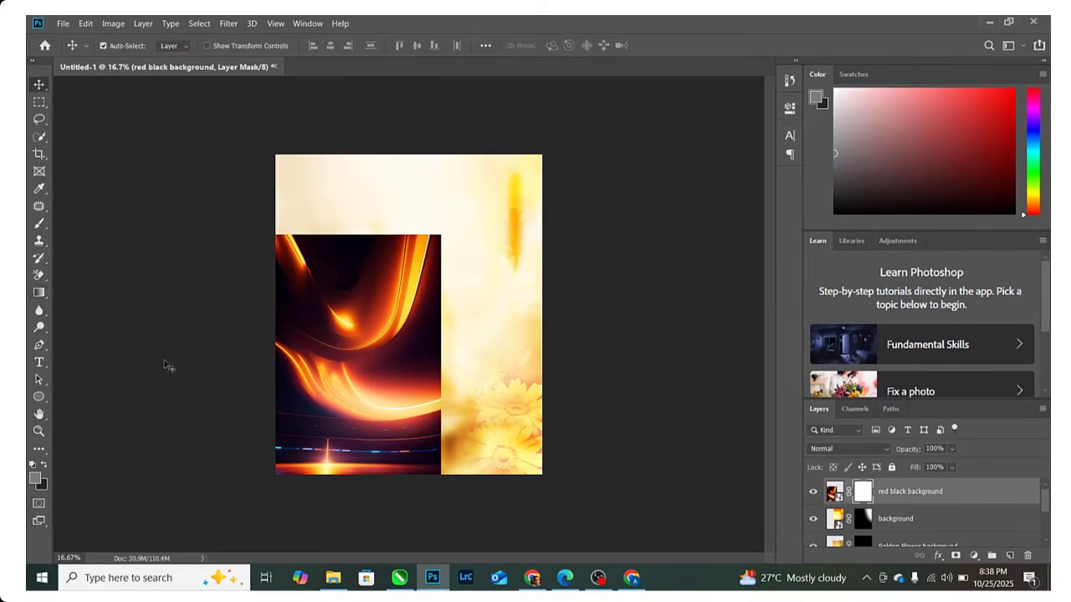
left_click(38, 292)
left_click_drag(235, 243, 235, 158)
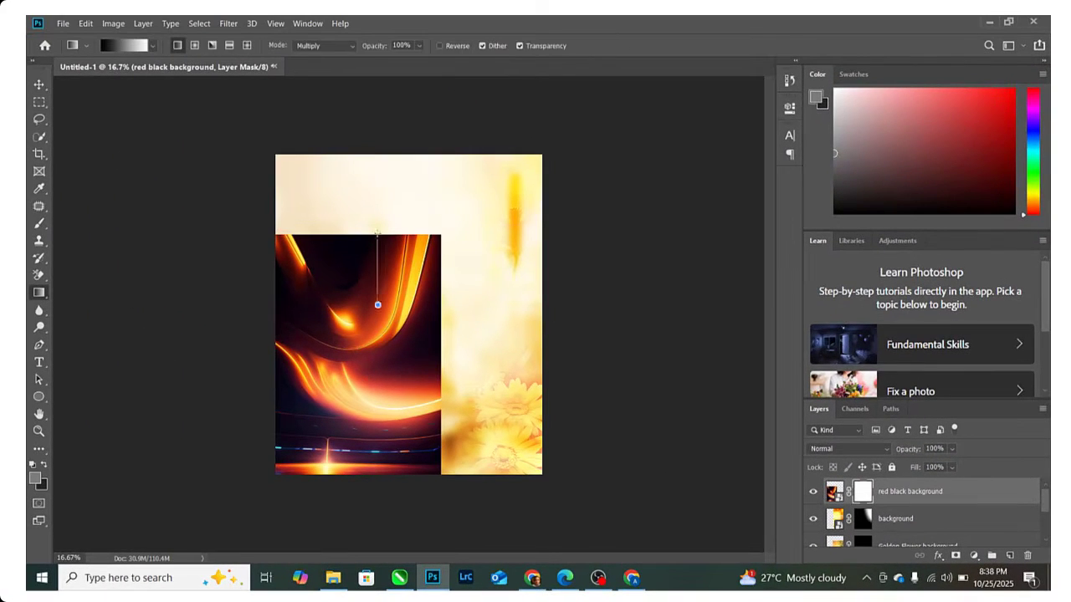
left_click_drag(378, 233, 376, 300)
key("ctrl+z")
left_click_drag(360, 226, 374, 289)
left_click_drag(454, 357, 368, 372)
left_click_drag(457, 363, 362, 365)
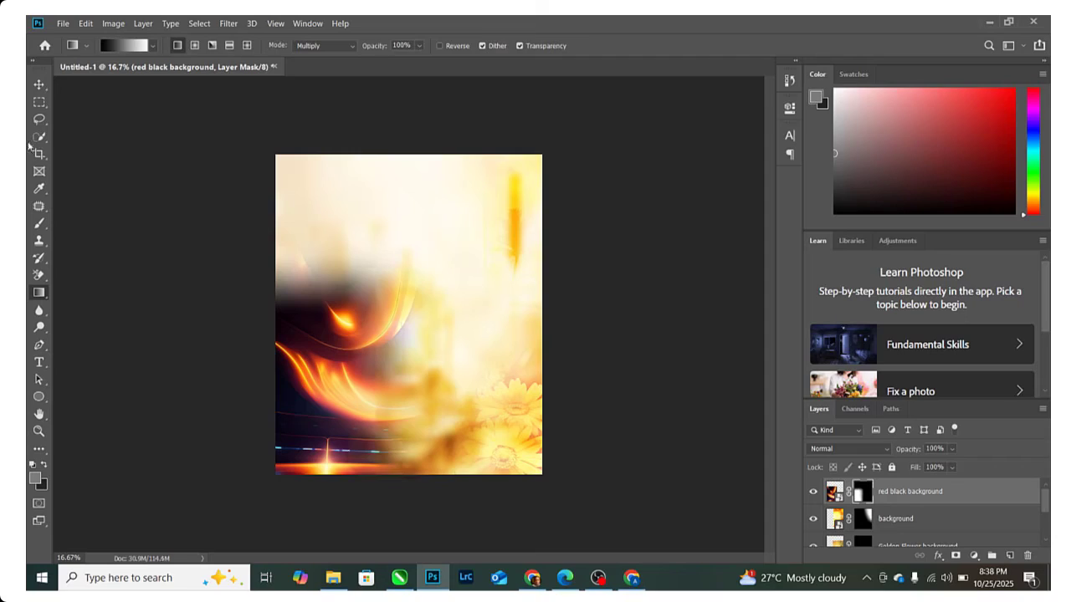
- Blend the red black layer as Soft Light and move it further down
left_click(38, 84)
left_click(847, 448)
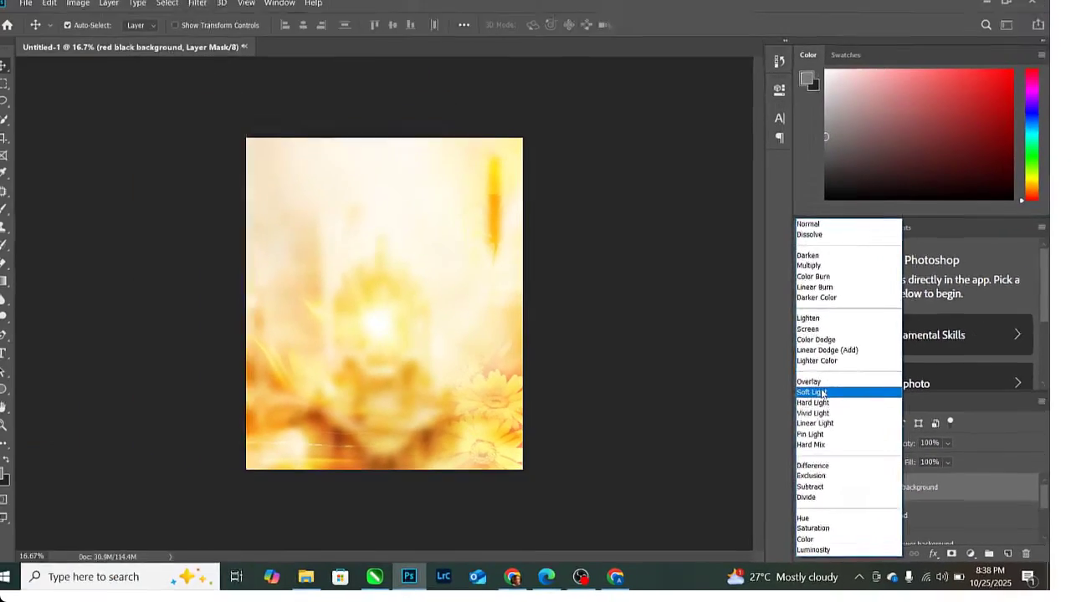
left_click(822, 393)
left_click_drag(310, 389, 338, 442)
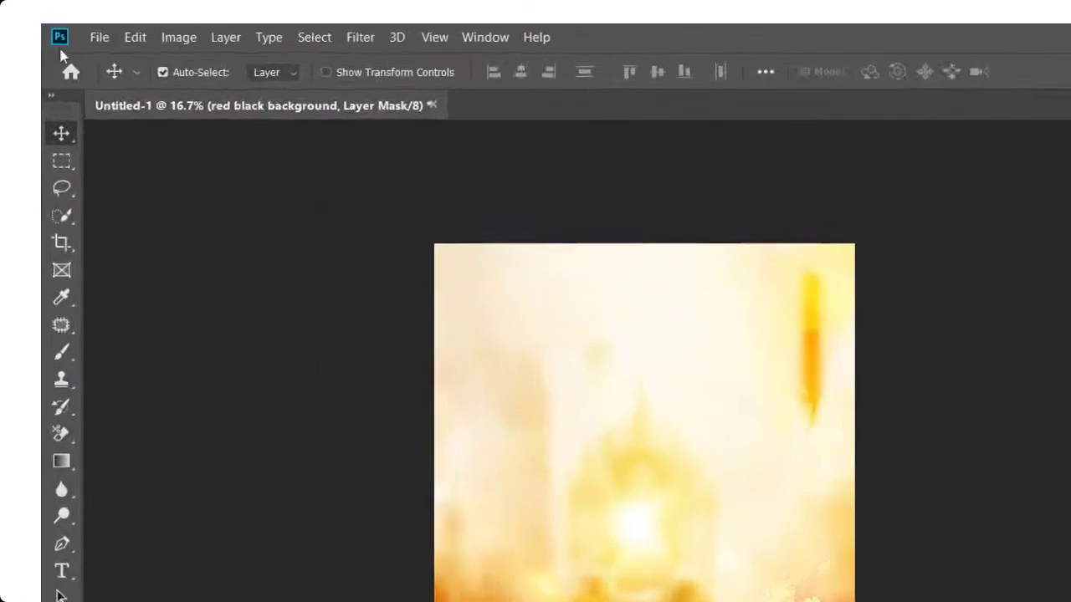
- Place the 'background 2' swirl image and move it up and to the left
left_click(63, 24)
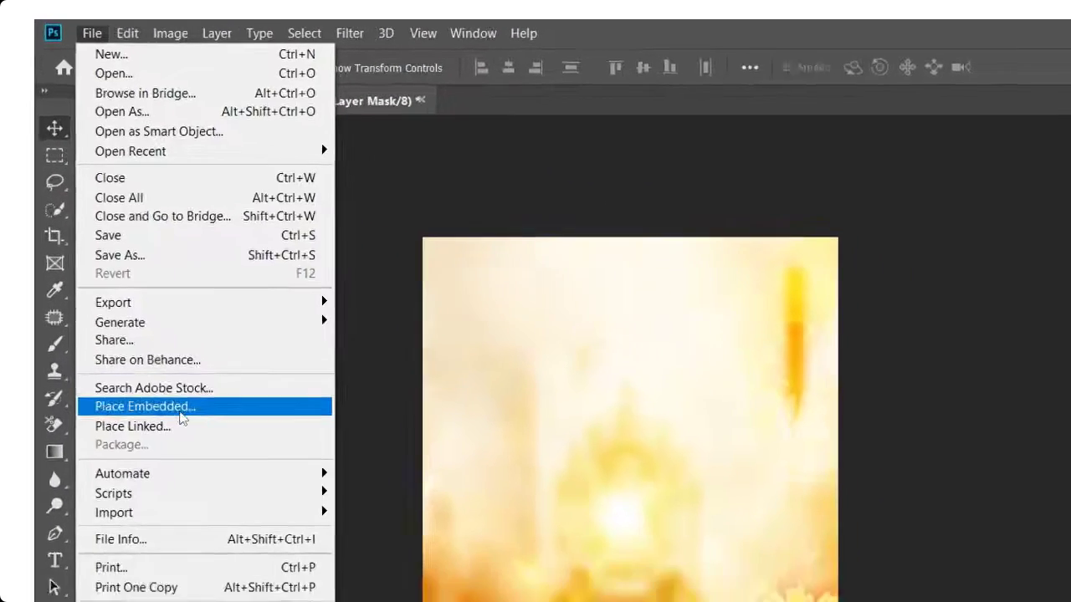
left_click(166, 449)
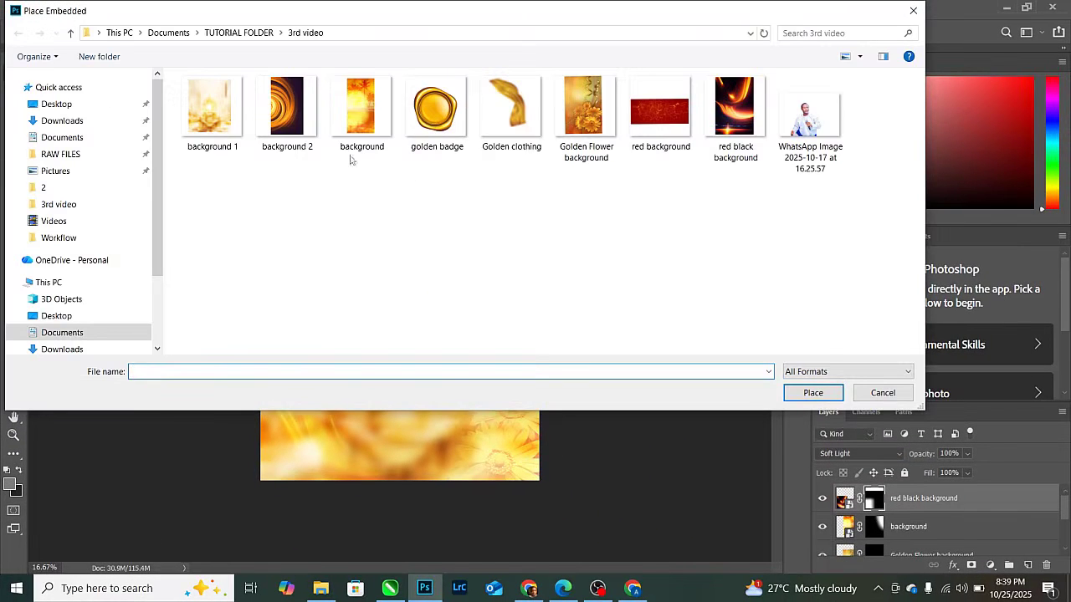
double_click(287, 107)
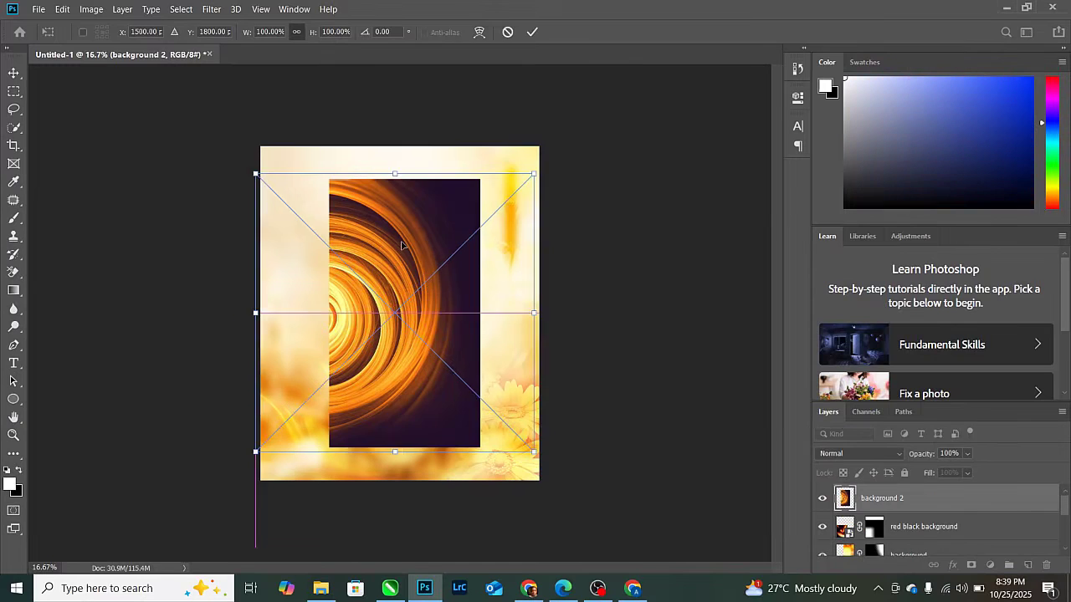
left_click_drag(402, 245, 333, 207)
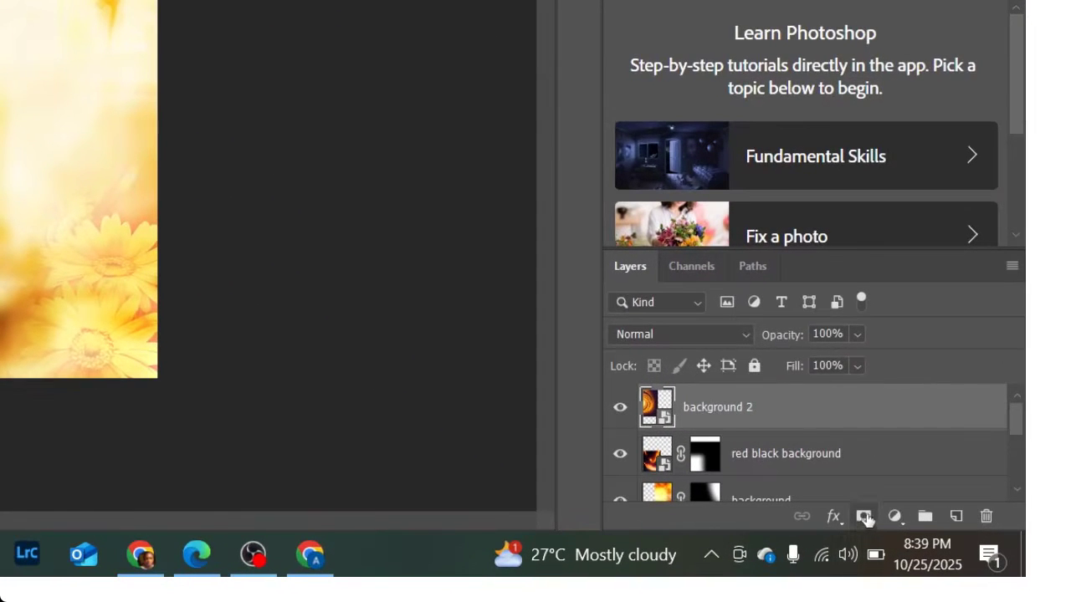
- Add a white mask to background 2, undoing misapplied gradient fades and a smart object error
left_click(864, 518)
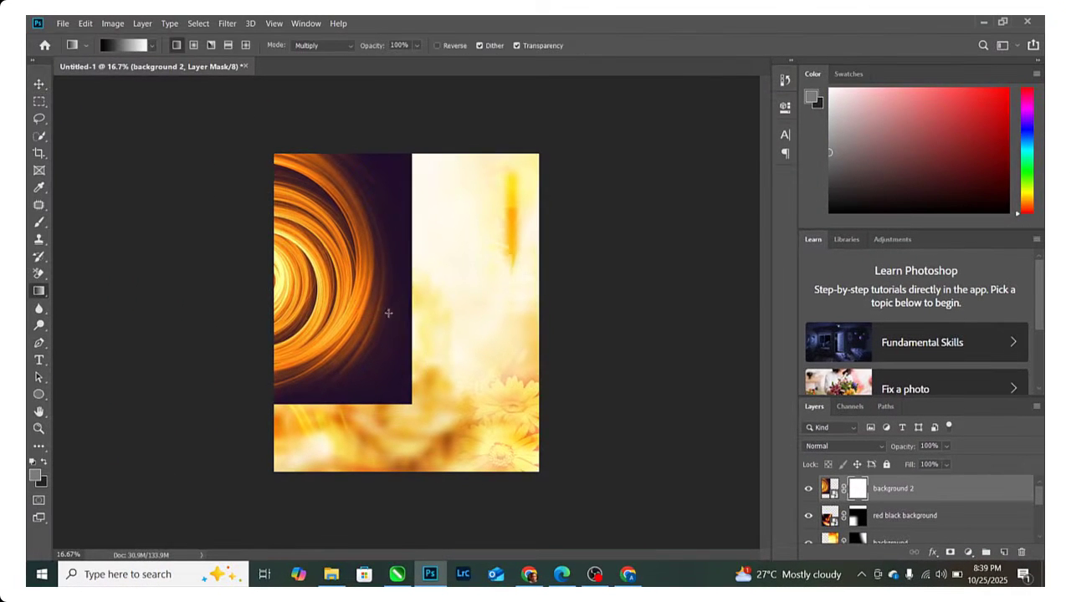
left_click_drag(358, 304, 411, 303)
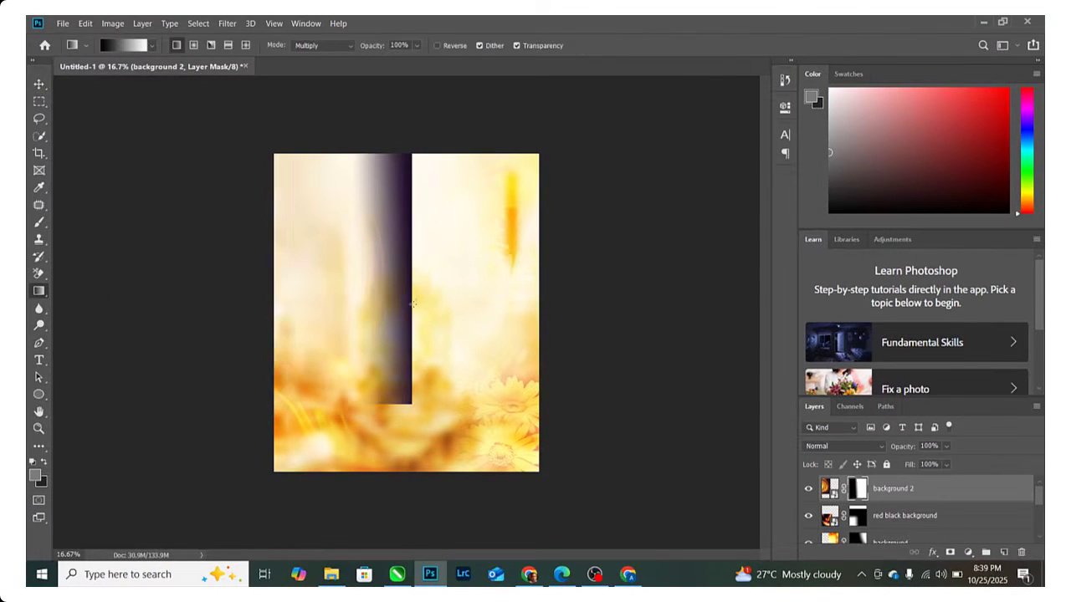
key("ctrl+z")
left_click_drag(509, 299, 426, 292)
key("ctrl+z")
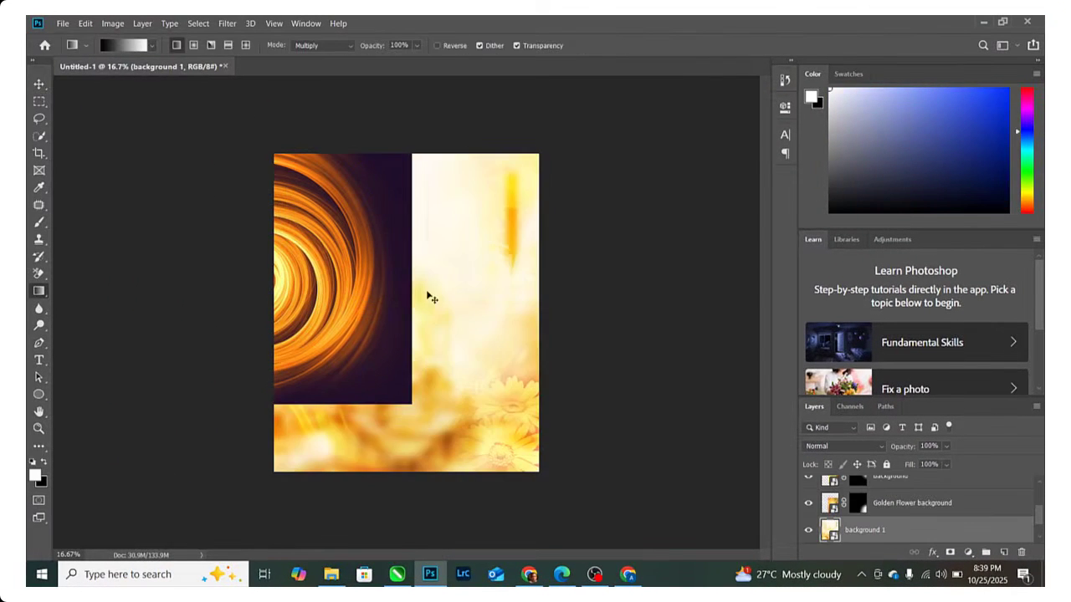
left_click(380, 283)
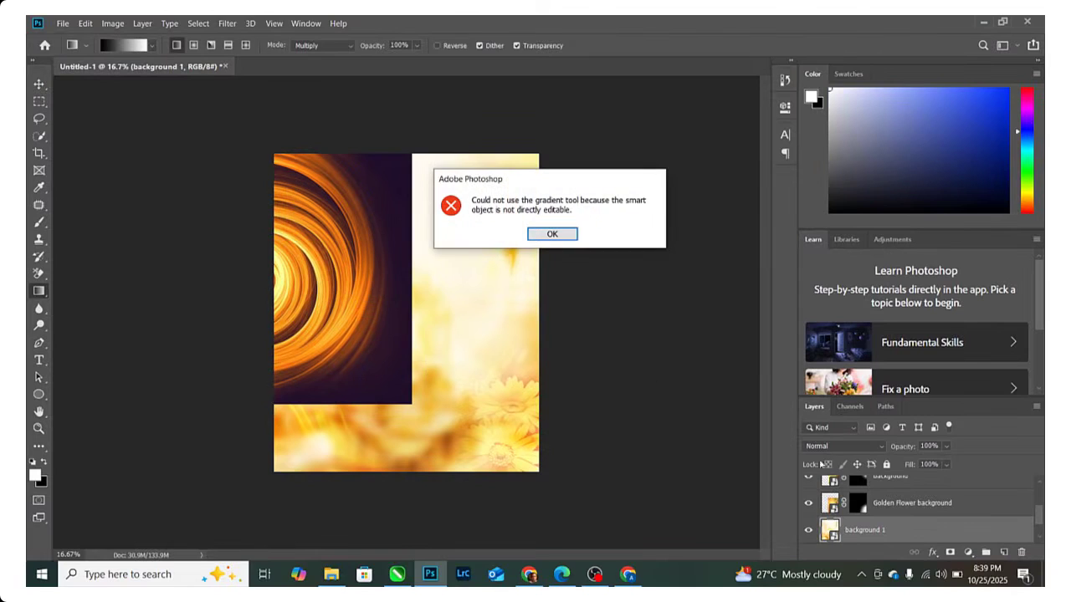
left_click(553, 236)
scroll(901, 510, "up", 3)
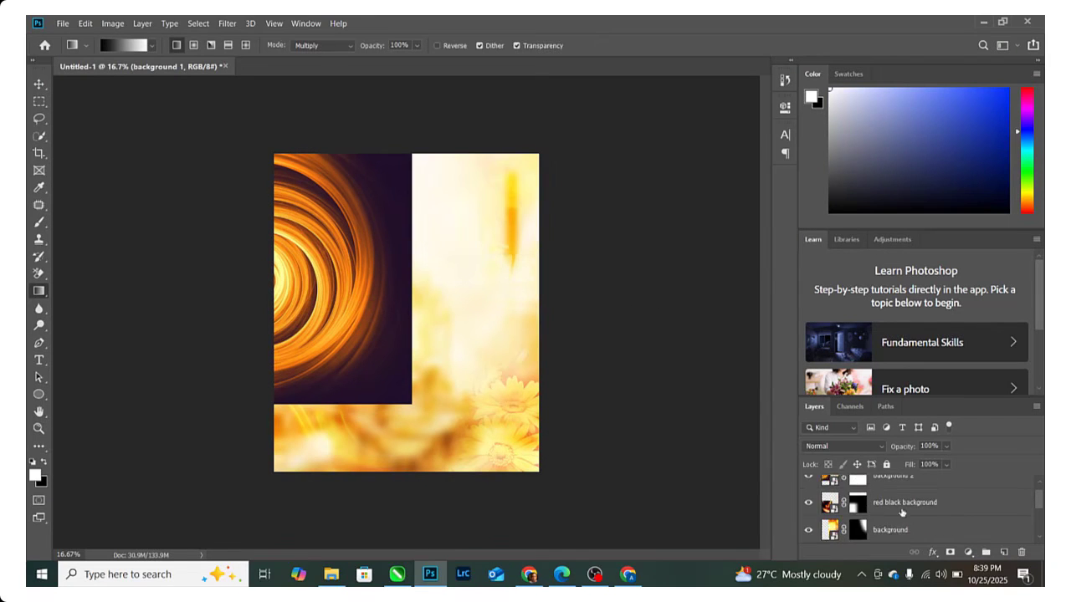
- Soften the swirl's side, bottom and right edges with gradients on background 2's mask
left_click(902, 487)
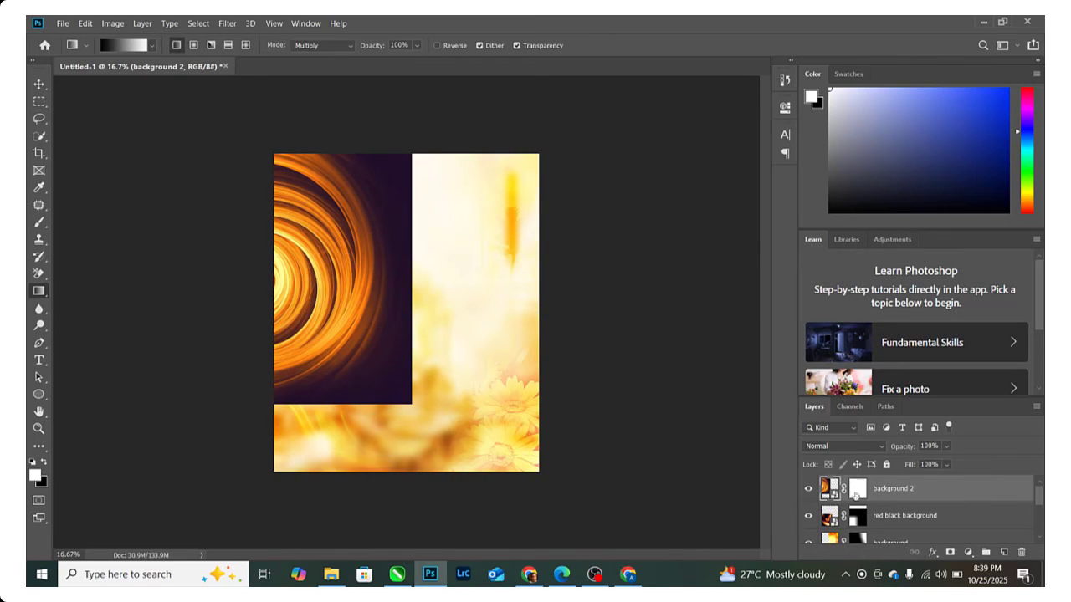
left_click(855, 495)
left_click_drag(370, 309, 424, 309)
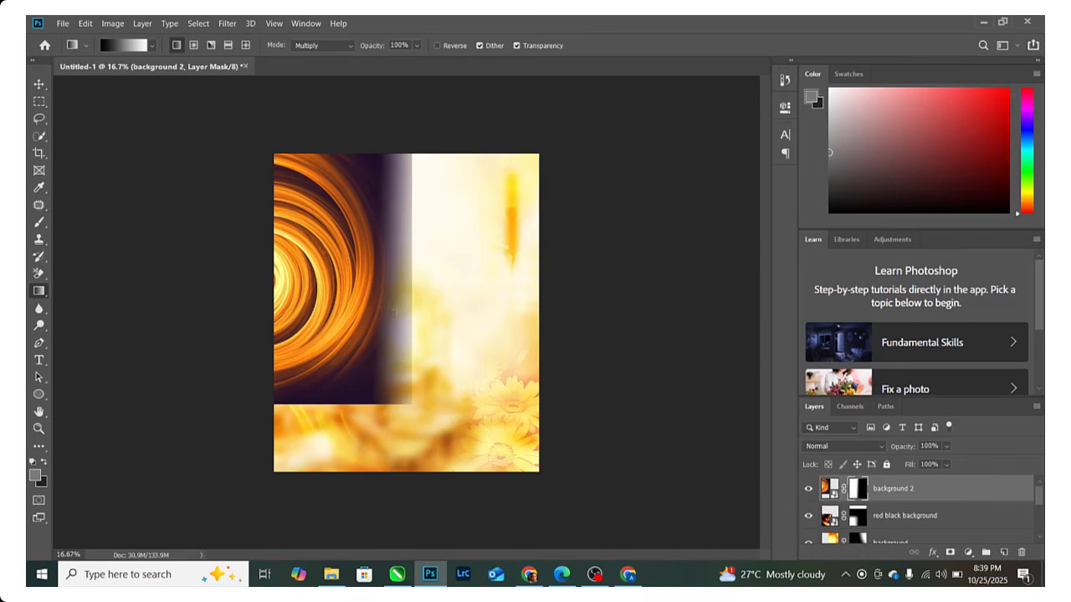
left_click_drag(332, 277, 440, 280)
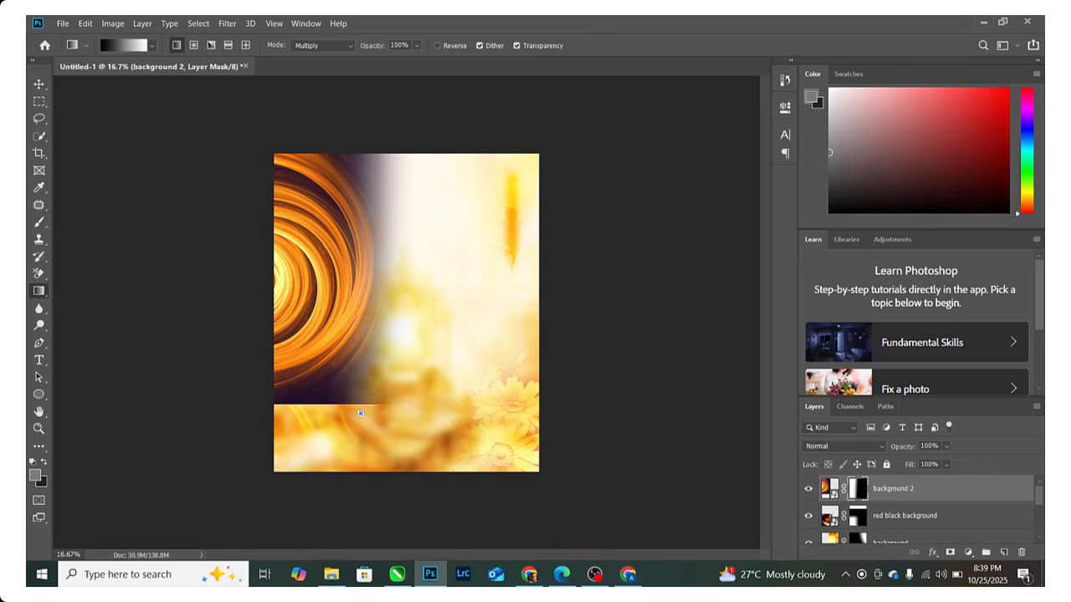
left_click_drag(361, 413, 366, 351)
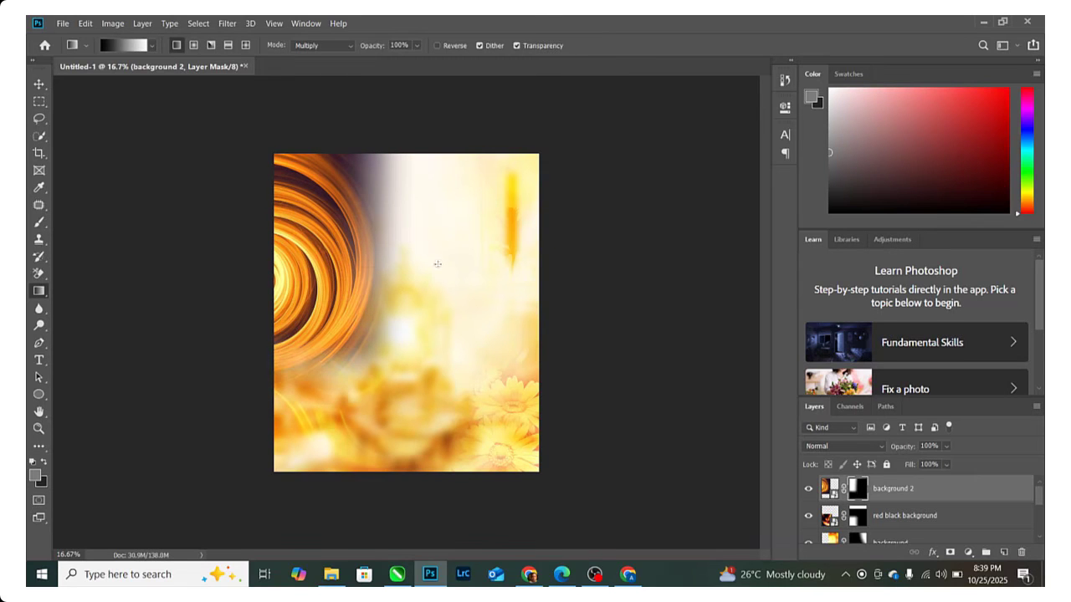
left_click_drag(437, 264, 376, 265)
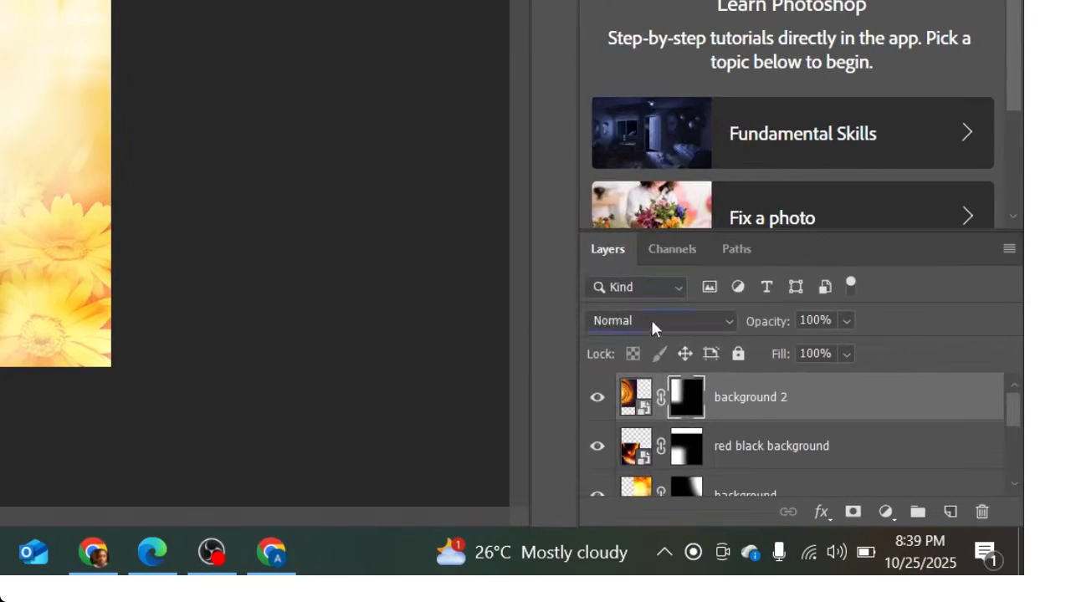
- Set background 2 to Soft Light and shrink it to about 87%, shifted left and down
left_click(651, 323)
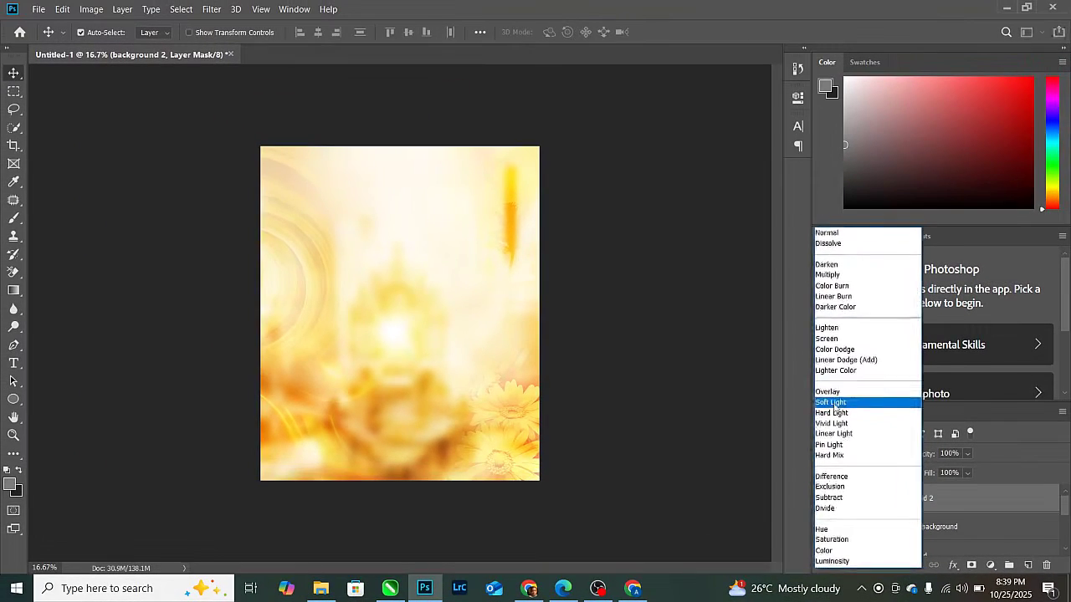
left_click(833, 403)
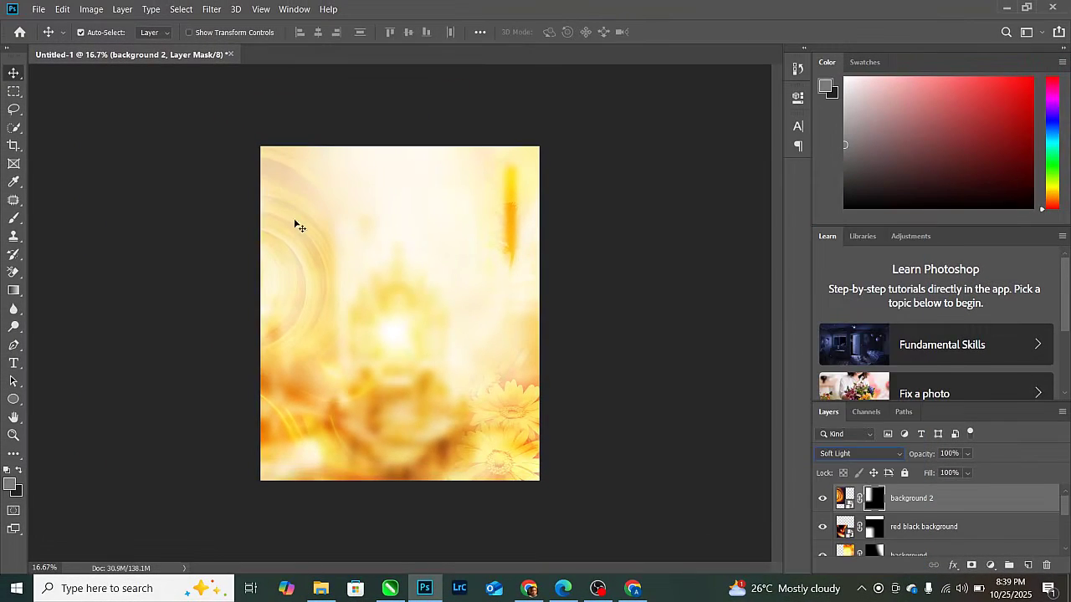
left_click_drag(294, 223, 303, 163)
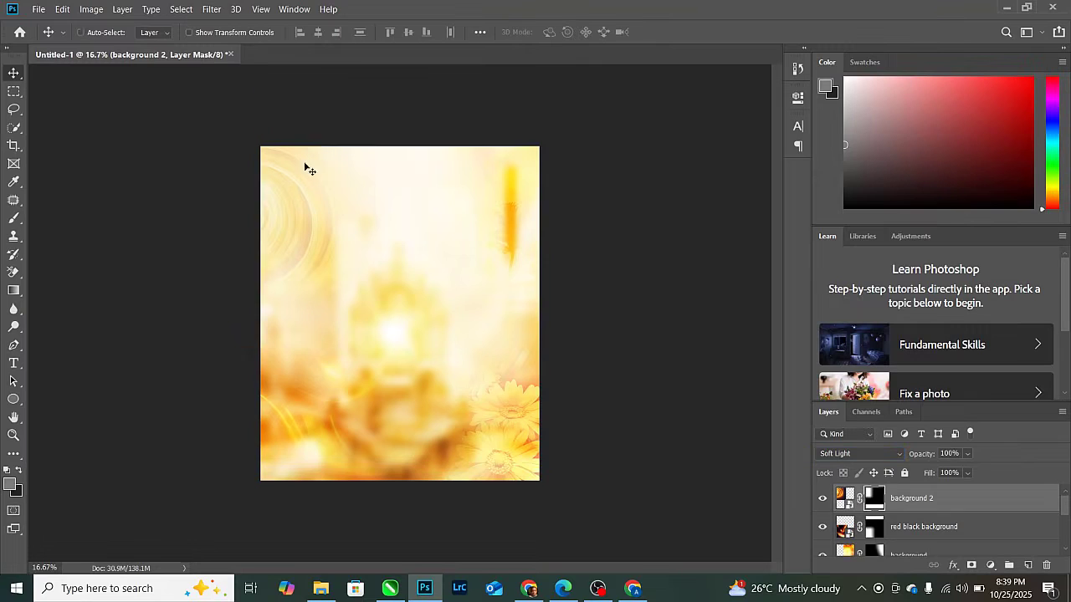
key("ctrl+t")
left_click_drag(473, 73, 422, 121)
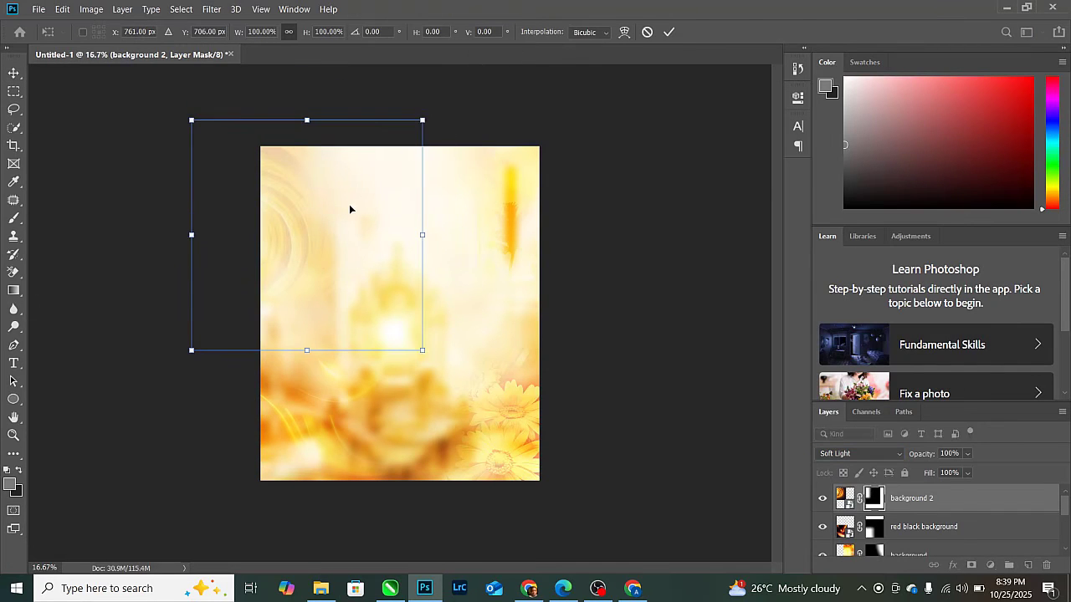
key("ctrl+z")
left_click_drag(471, 72, 452, 90)
left_click_drag(399, 163, 353, 174)
left_click(668, 34)
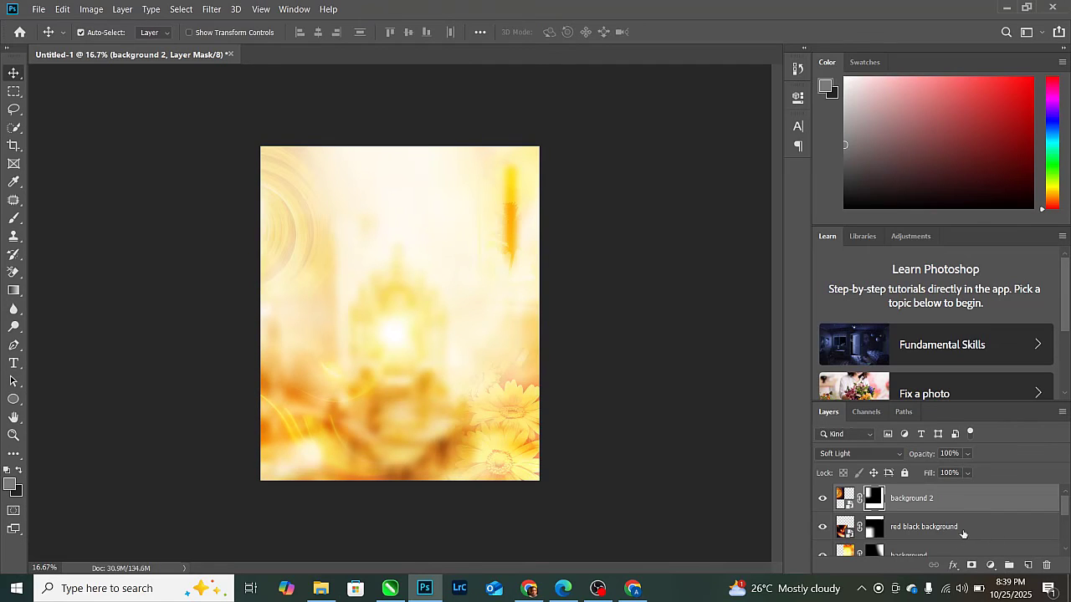
- Select the background layers from background 1 through background 2 in the Layers panel
scroll(954, 531, "down", 2)
scroll(912, 540, "down", 1)
scroll(913, 539, "up", 1)
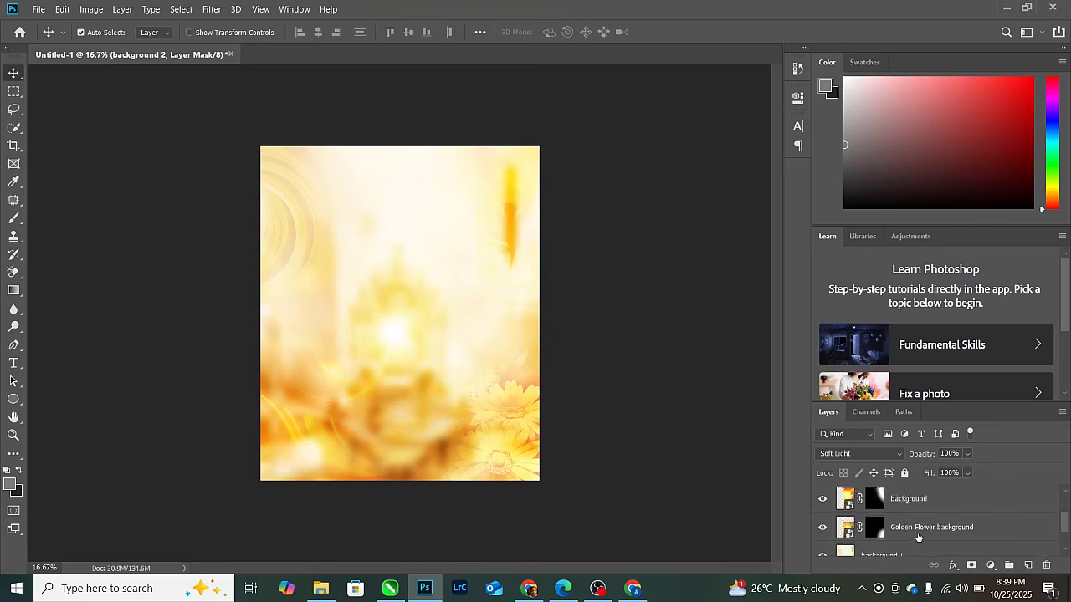
scroll(916, 541, "down", 1)
left_click(920, 541)
scroll(928, 539, "up", 3)
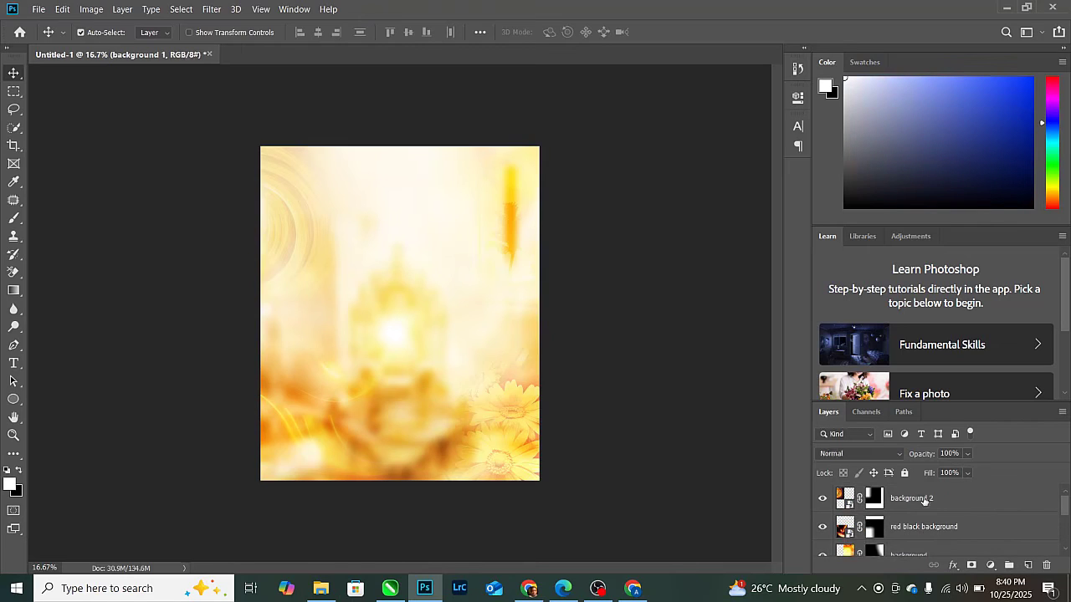
left_click(924, 500)
- Group the selected background layers with Ctrl+G and name the group BACKGROUND
key("ctrl+g")
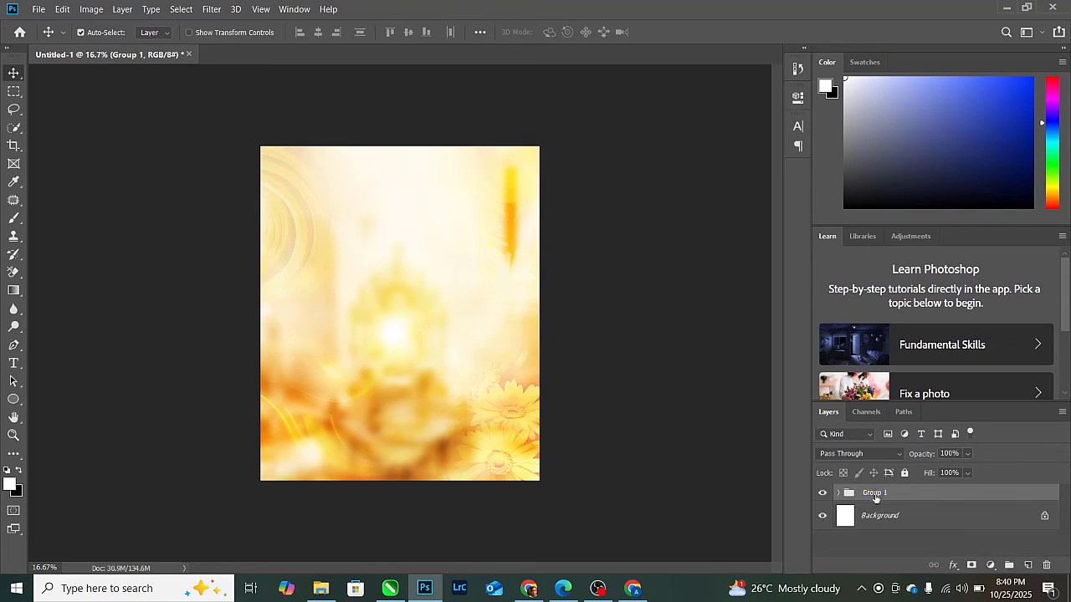
double_click(873, 493)
type("BACKGROUND")
key("Return")
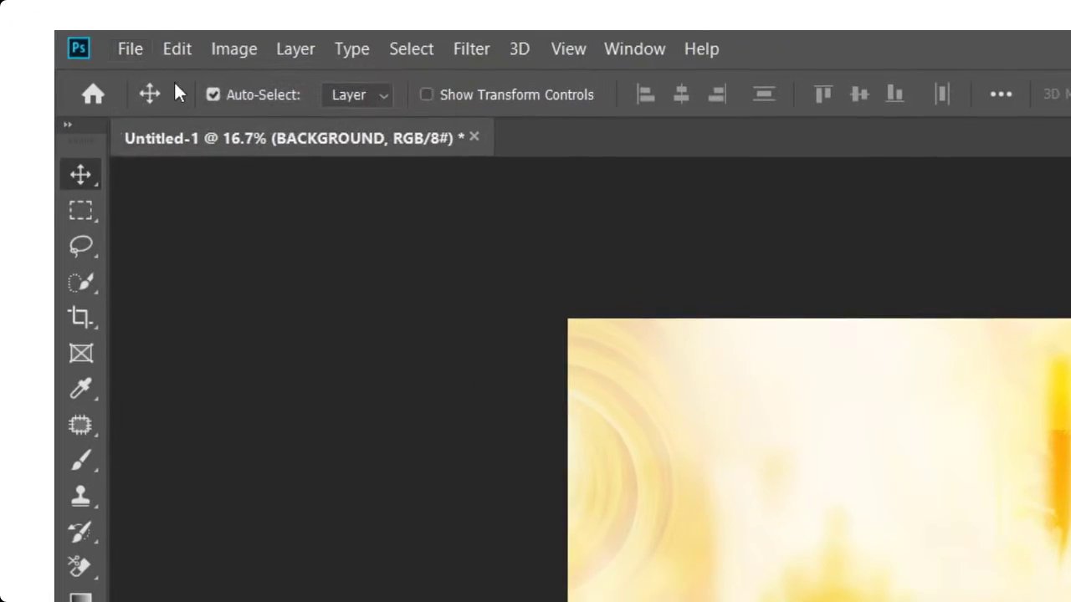
- Place the portrait photo and enlarge it to about 95%, positioned centrally
left_click(130, 49)
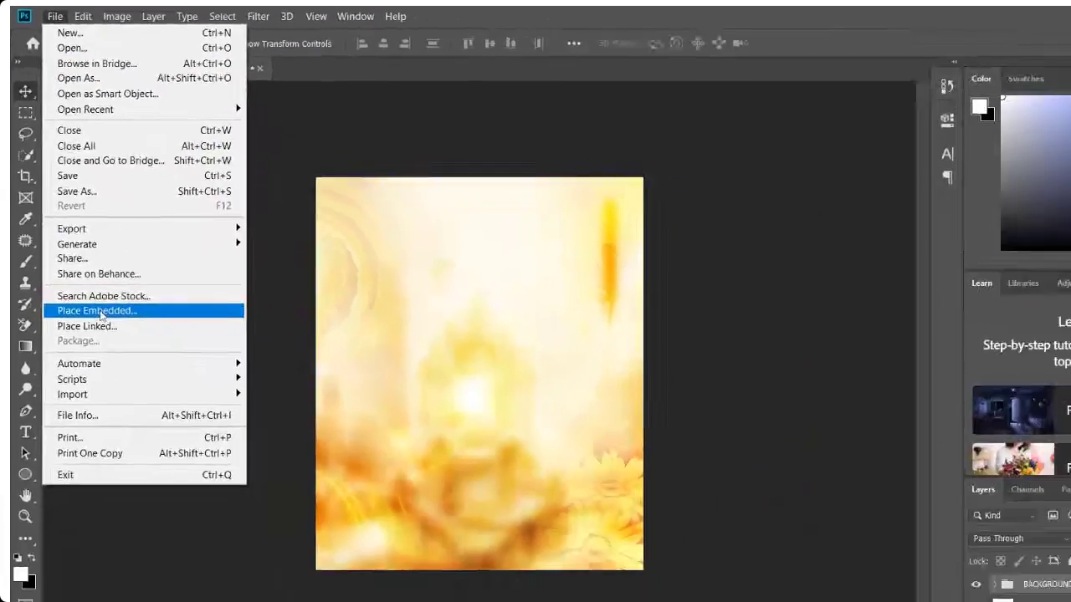
left_click(173, 311)
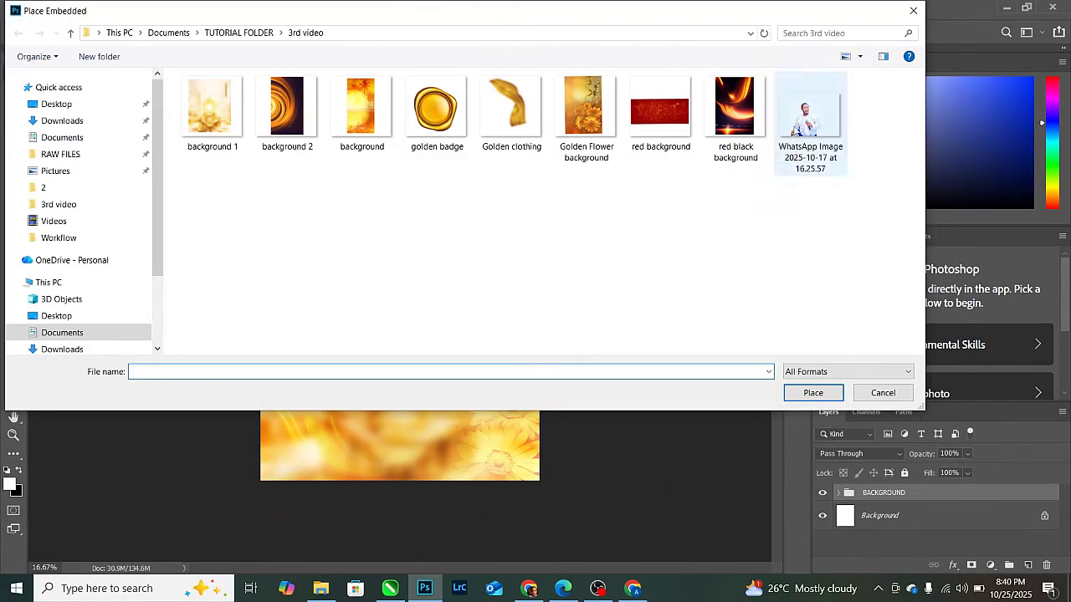
double_click(810, 117)
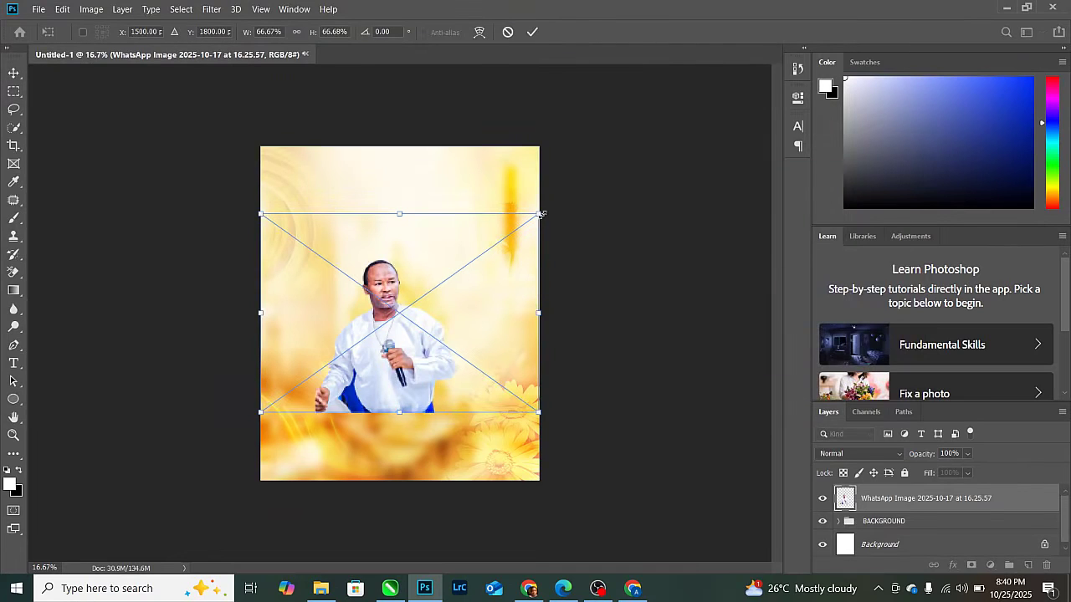
left_click_drag(540, 214, 586, 179)
left_click_drag(394, 335, 407, 301)
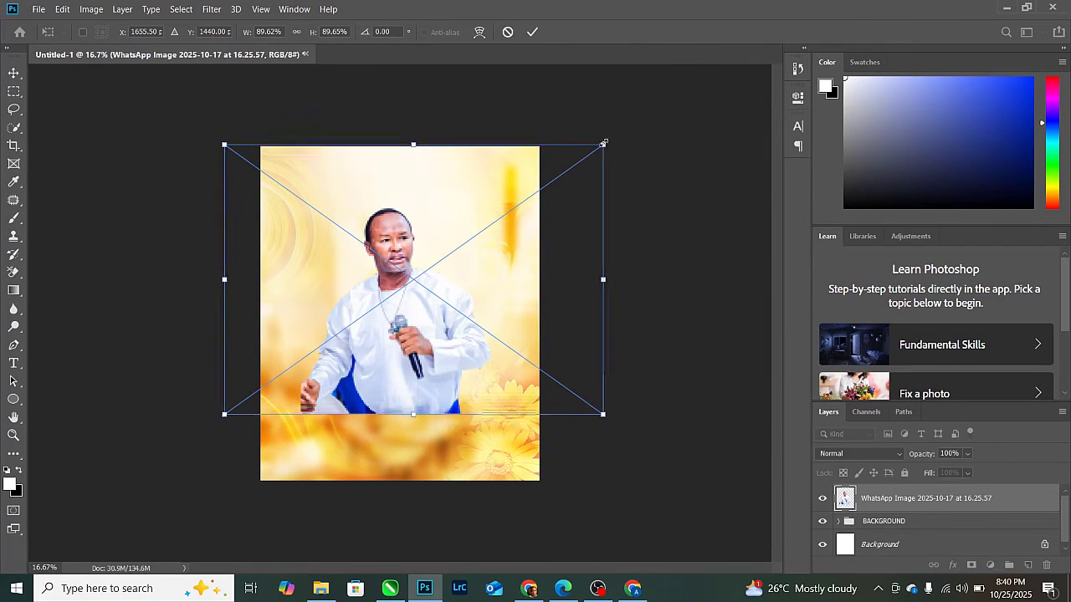
left_click_drag(601, 147, 612, 138)
left_click_drag(445, 262, 438, 280)
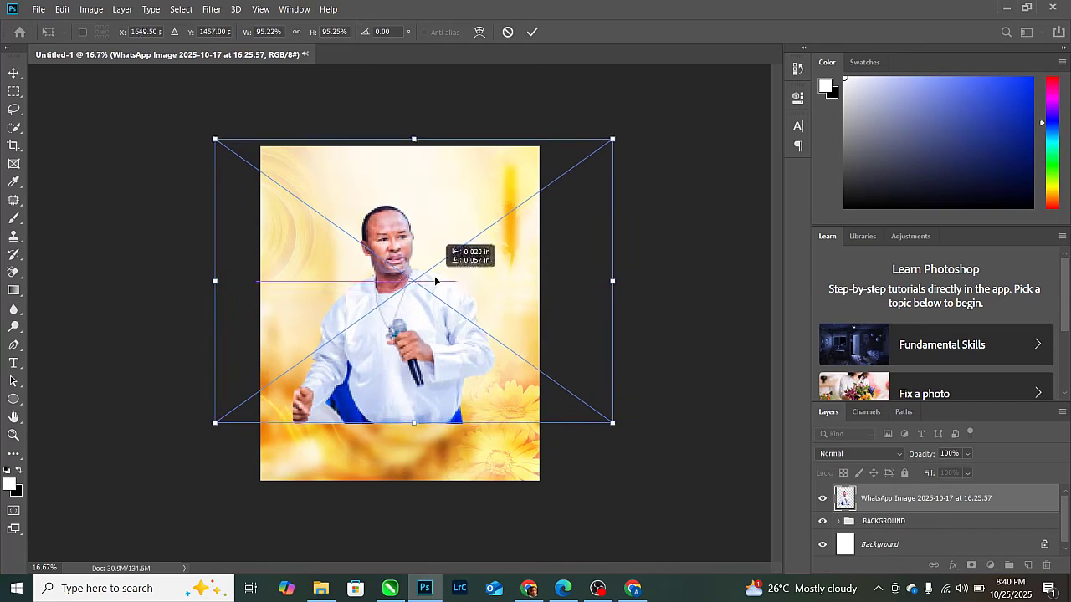
left_click(532, 32)
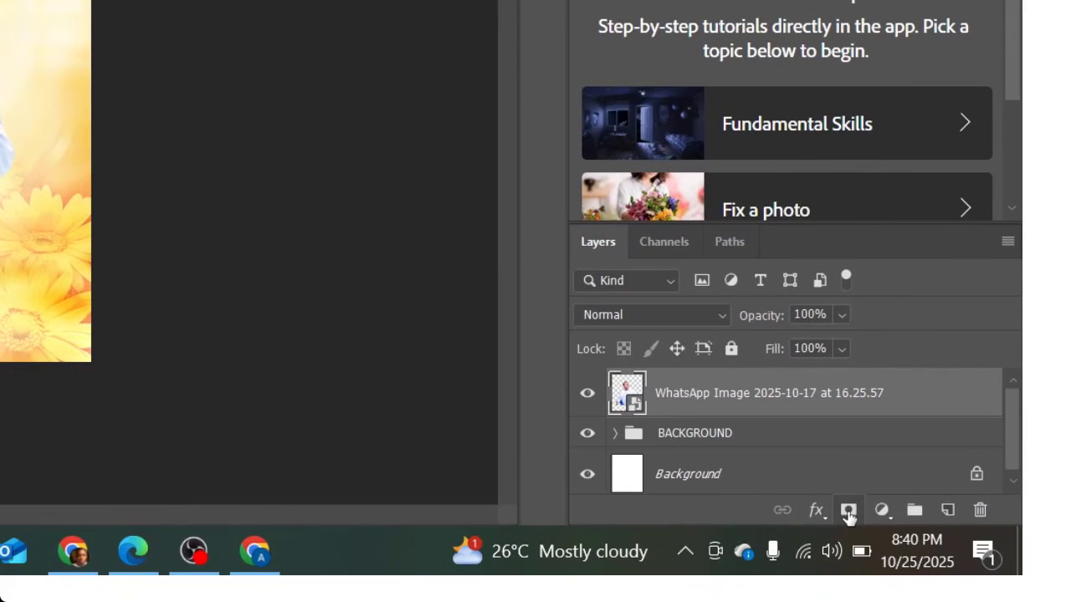
- Mask the portrait and fade its bottom, hand and microphone into the flowers
left_click(848, 512)
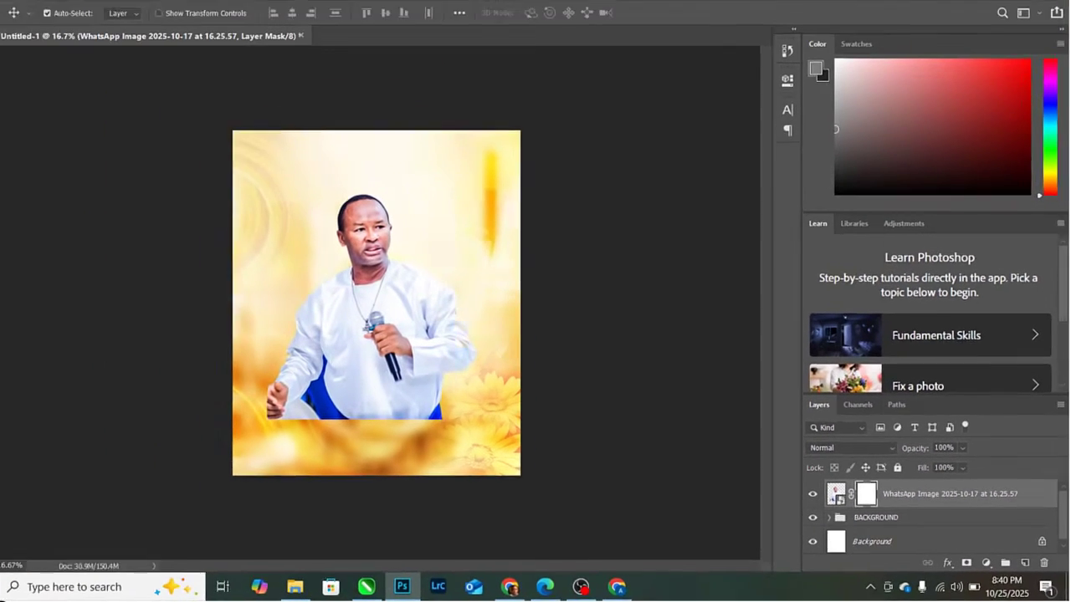
key("g")
left_click_drag(361, 434, 386, 369)
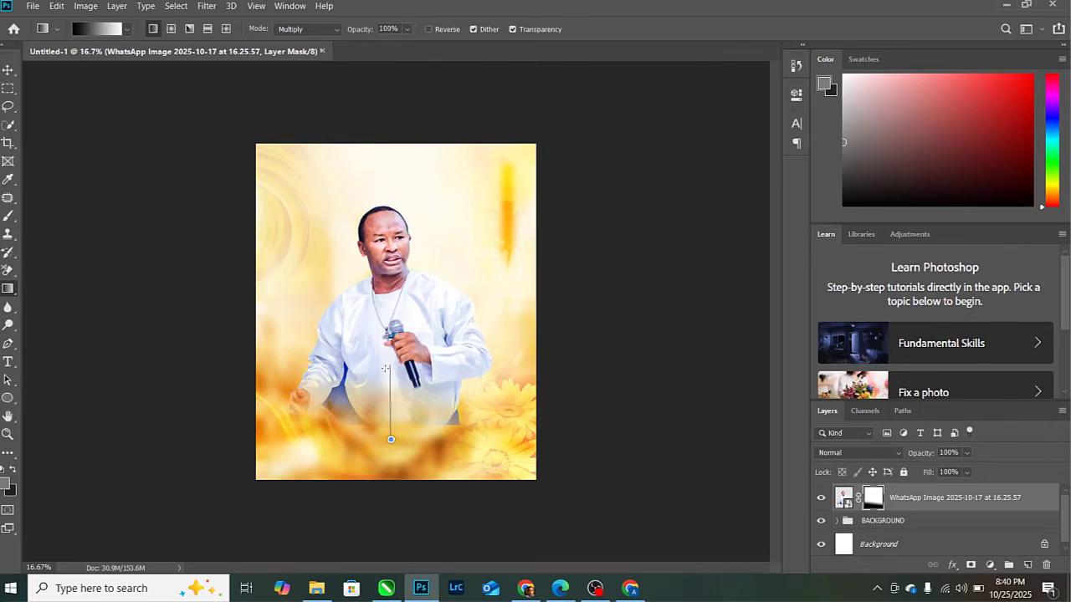
left_click_drag(409, 426, 401, 341)
left_click_drag(416, 396, 412, 315)
- Scale the portrait up to about 114% and shift it slightly down
key("v")
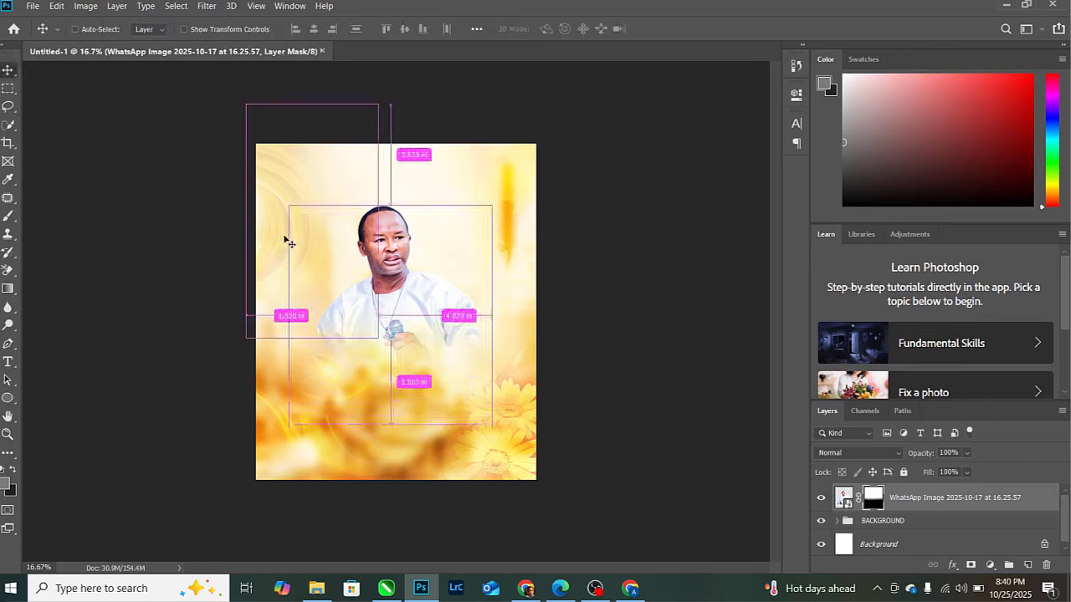
key("ctrl+t")
left_click_drag(617, 135, 641, 112)
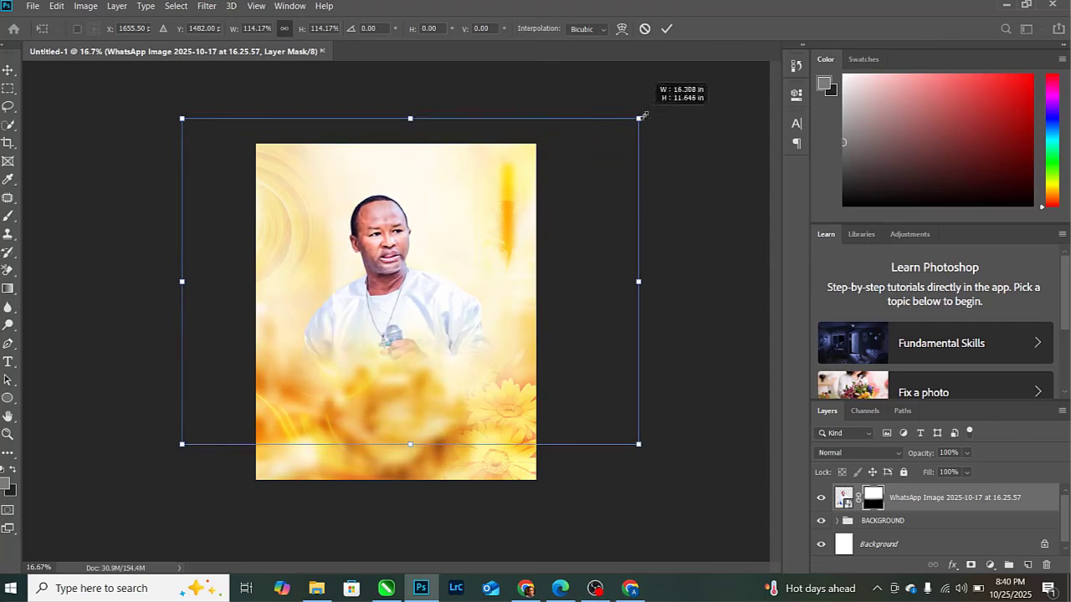
left_click_drag(433, 280, 431, 292)
left_click(666, 28)
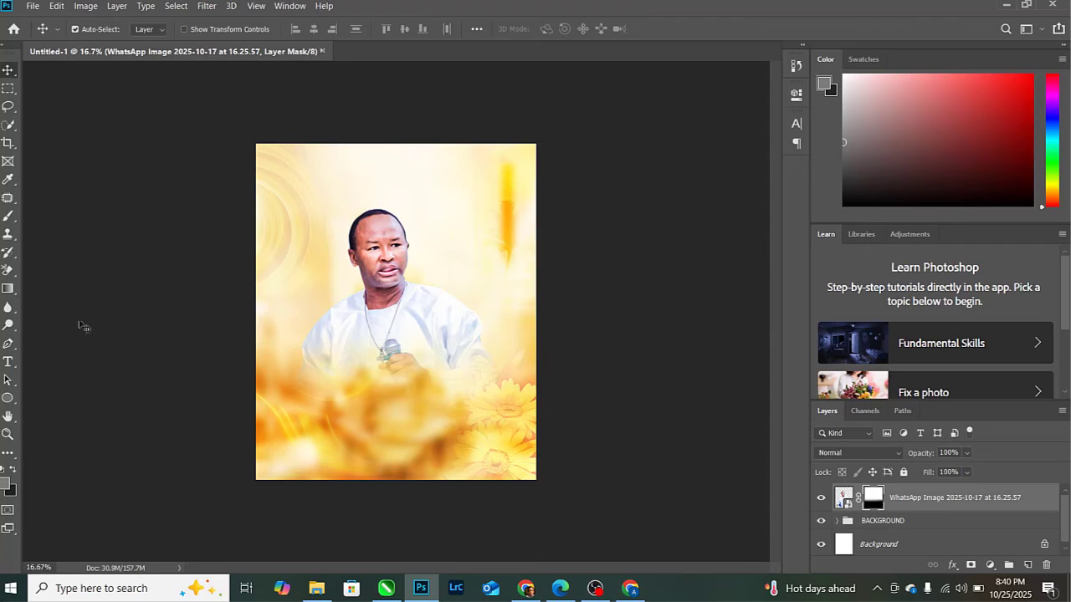
- Add the headline CONGRATULATIONS and move it to the top centre of the flyer
left_click(8, 362)
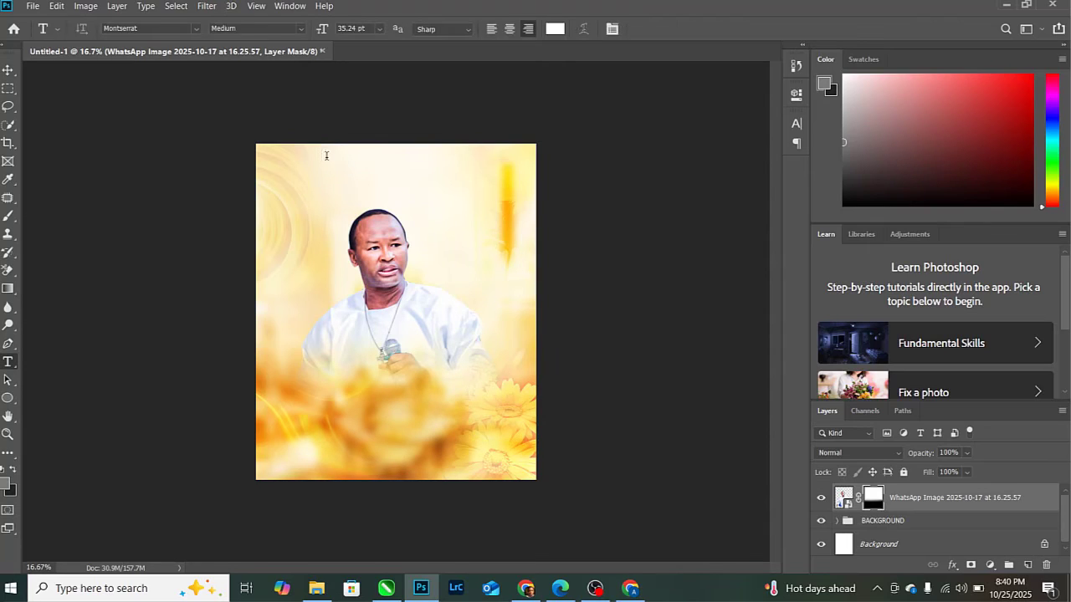
left_click(327, 155)
type("HAP")
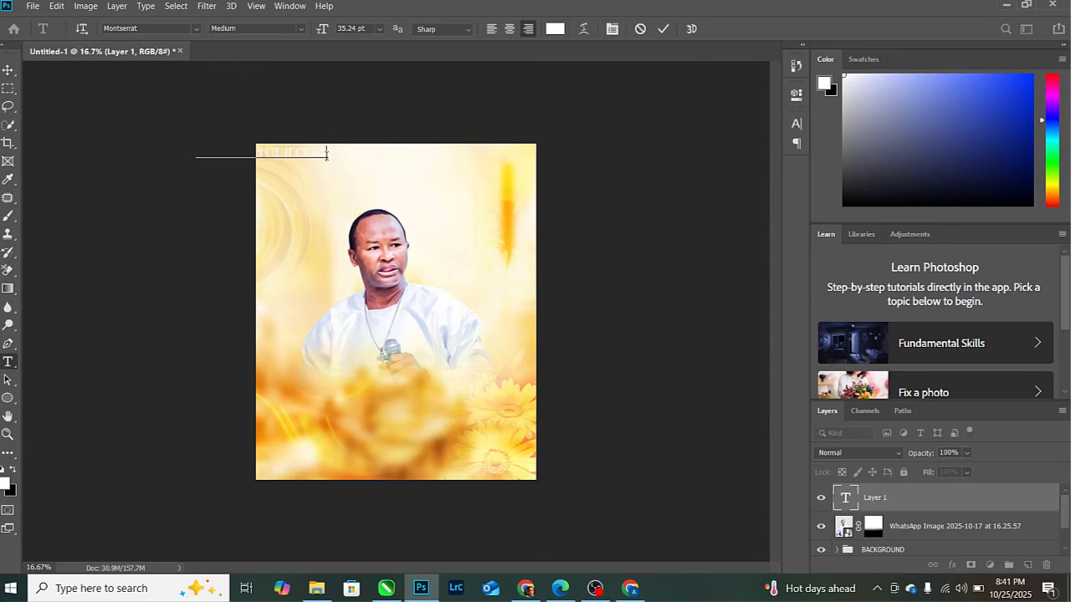
left_click(663, 29)
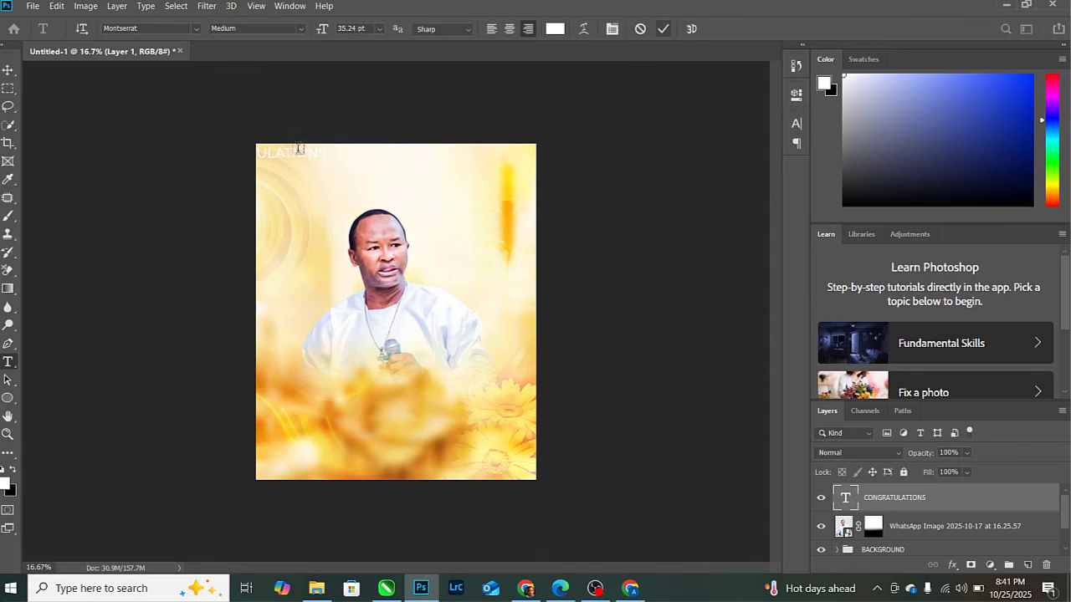
left_click(7, 69)
left_click_drag(318, 159, 435, 164)
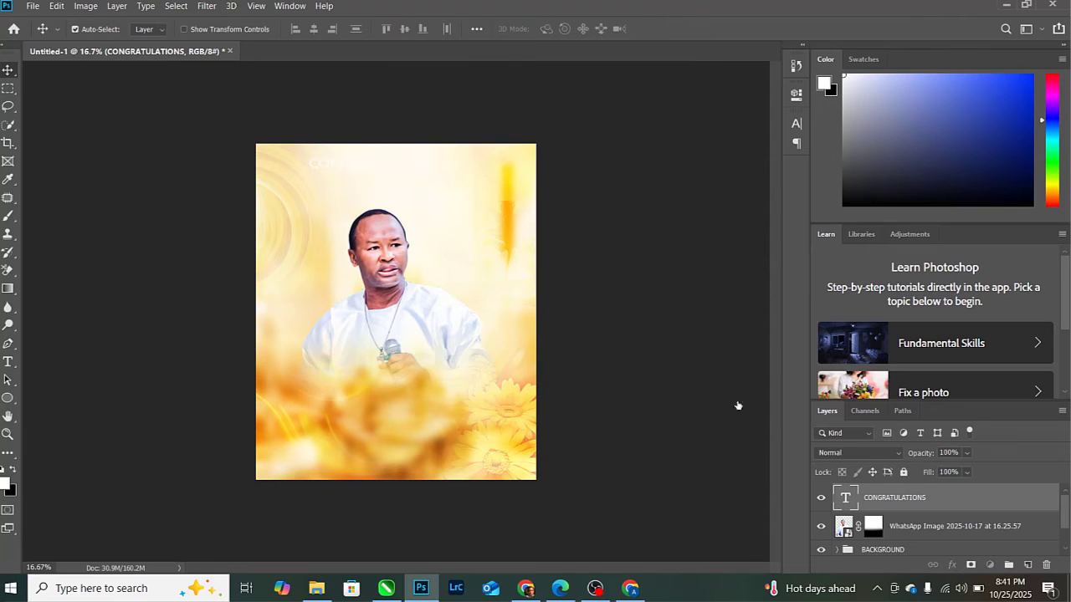
- Select the headline text and preview very dark red #2c0202 as its colour
key("t")
double_click(418, 163)
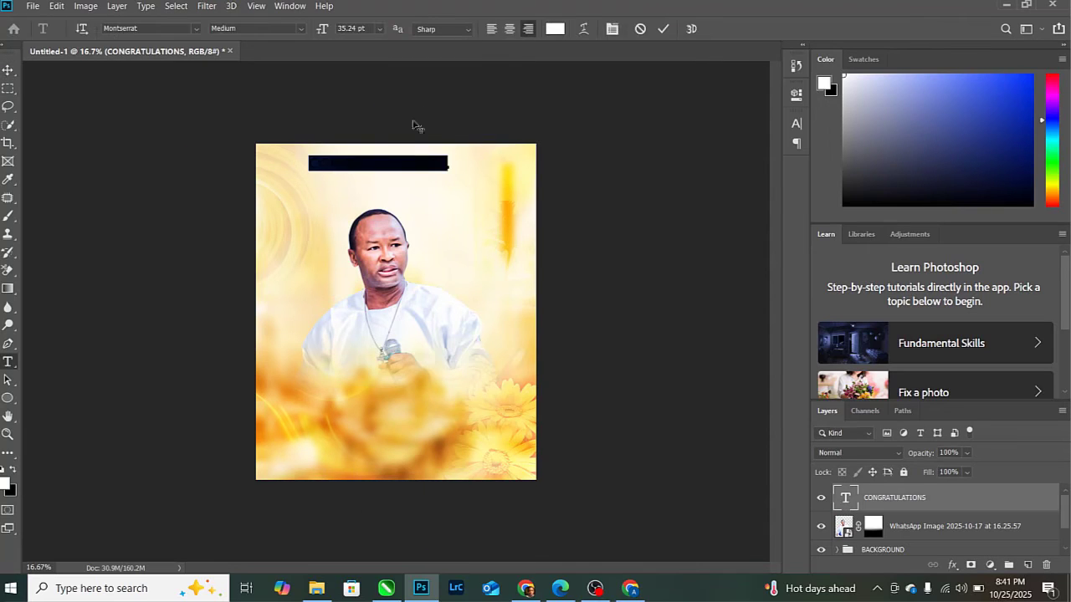
left_click(555, 29)
mouse_move(841, 395)
left_mouse_down()
mouse_move(868, 414)
mouse_move(868, 399)
left_mouse_up()
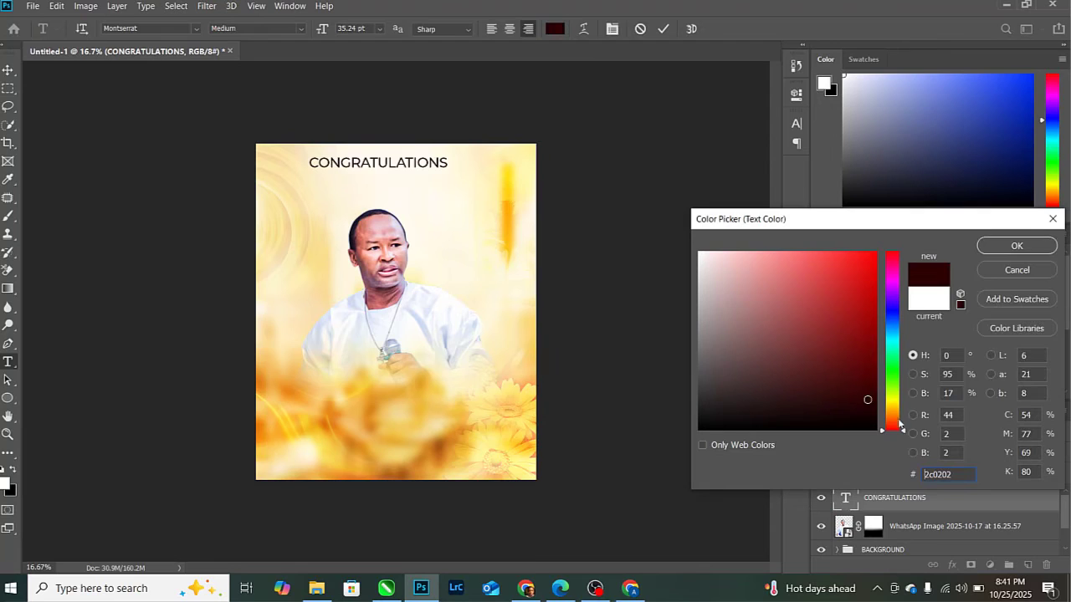
- Change the headline text colour to dark brown #2e2102 and commit it
left_click(900, 416)
left_click(891, 409)
mouse_move(873, 401)
left_mouse_down()
mouse_move(873, 378)
mouse_move(870, 398)
left_mouse_up()
left_click(1015, 248)
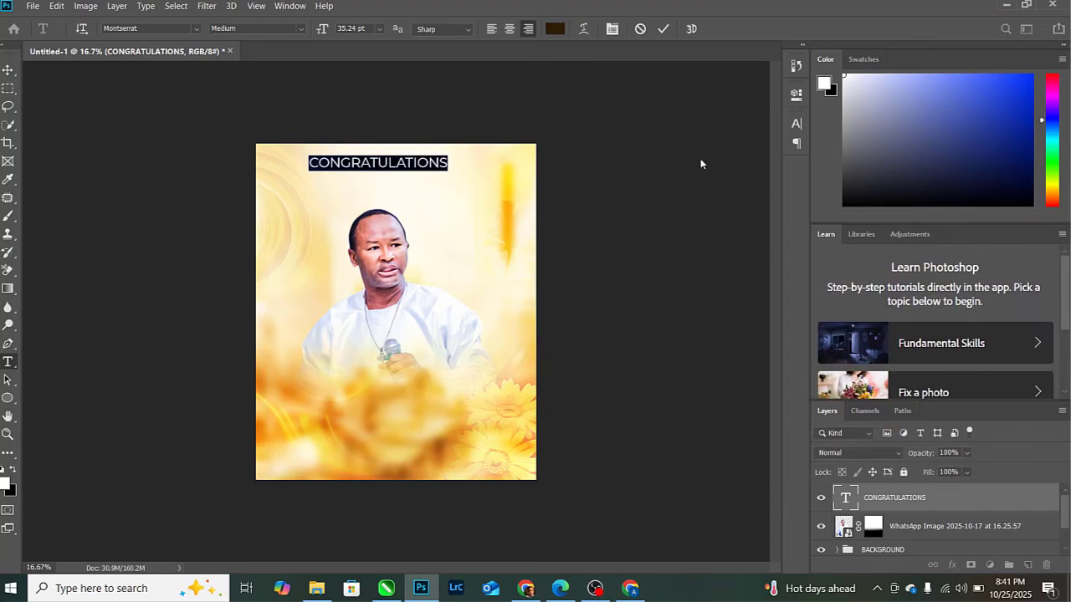
left_click(663, 28)
- Widen the headline's leading and tracking to 1381 in the Character panel
key("v")
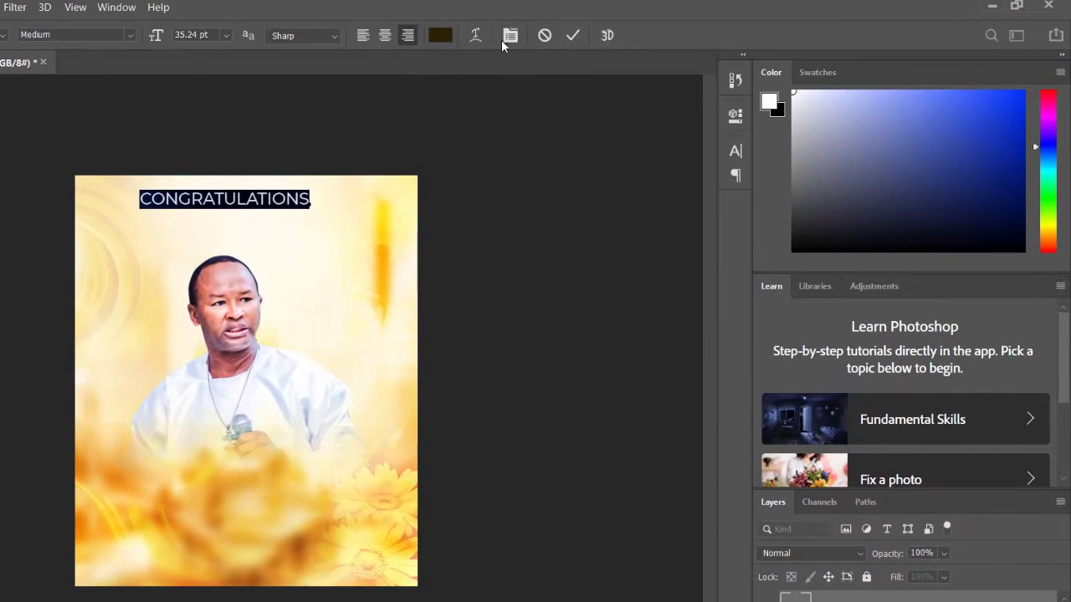
left_click(503, 39)
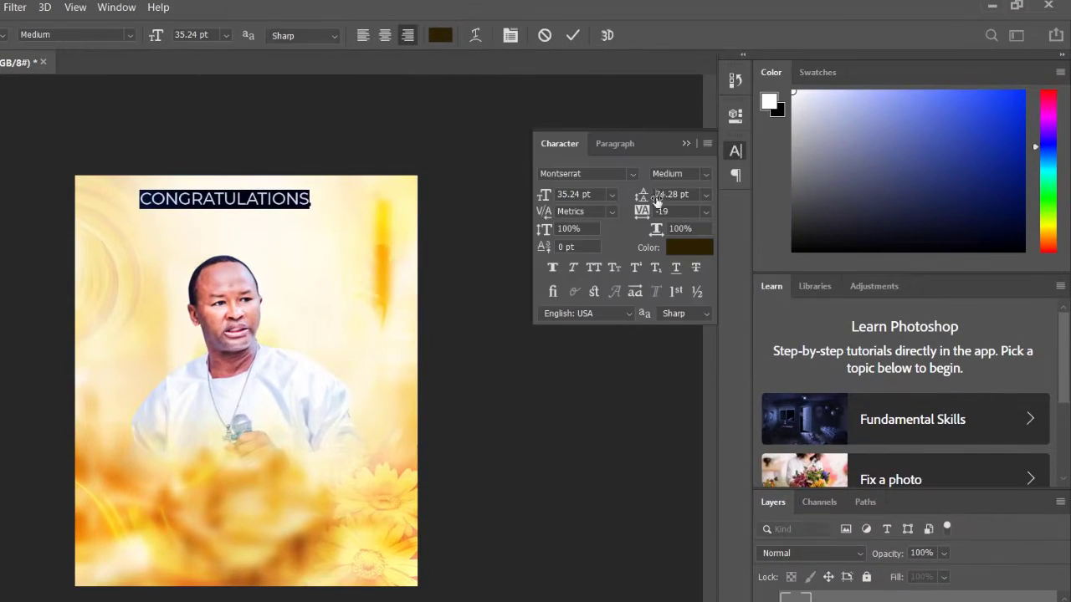
mouse_move(657, 201)
left_mouse_down()
mouse_move(670, 201)
mouse_move(671, 214)
left_mouse_up()
key("Return")
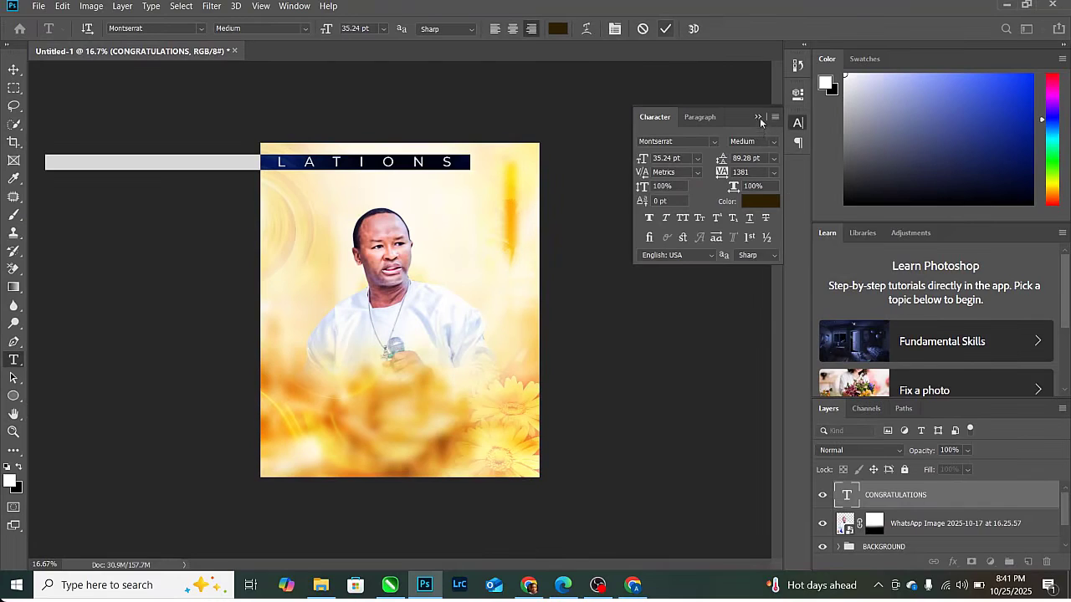
left_click(758, 117)
left_click(665, 28)
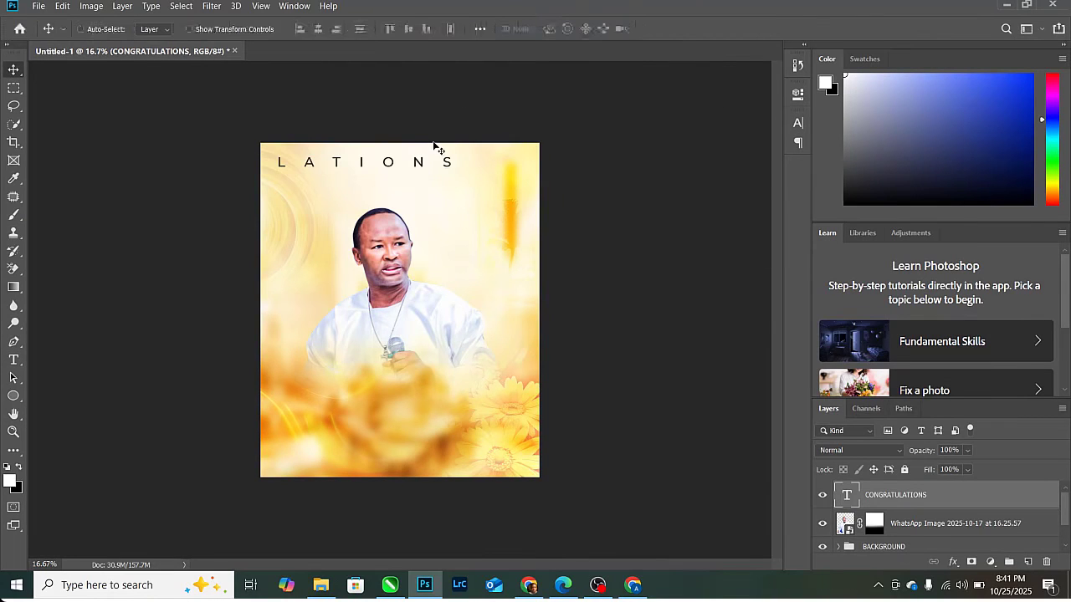
- Scale CONGRATULATIONS down to about 47% and centre it across the top
key("ctrl+t")
left_click_drag(468, 153, 358, 121)
left_click_drag(392, 163, 454, 162)
left_click(669, 29)
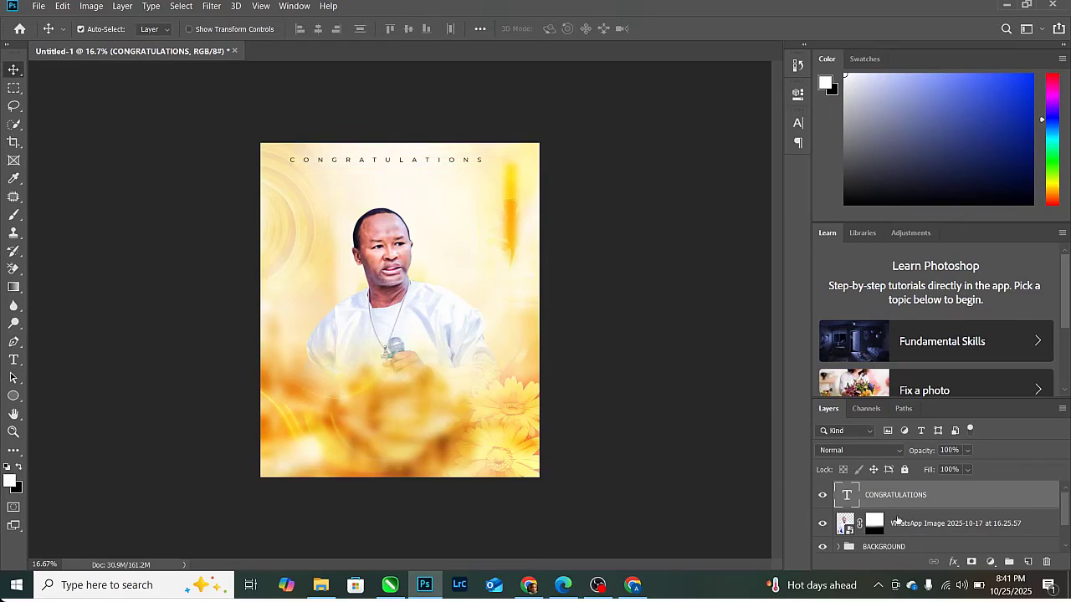
- Align CONGRATULATIONS to the horizontal centre of the background
left_click(899, 548, "shift")
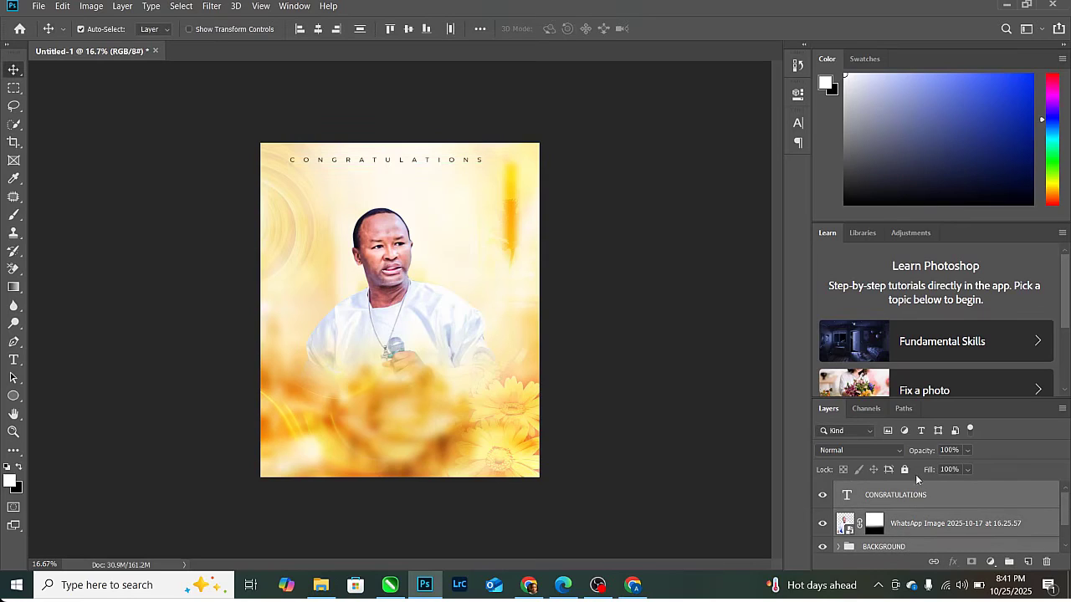
left_click(906, 505)
left_click(893, 548, "shift")
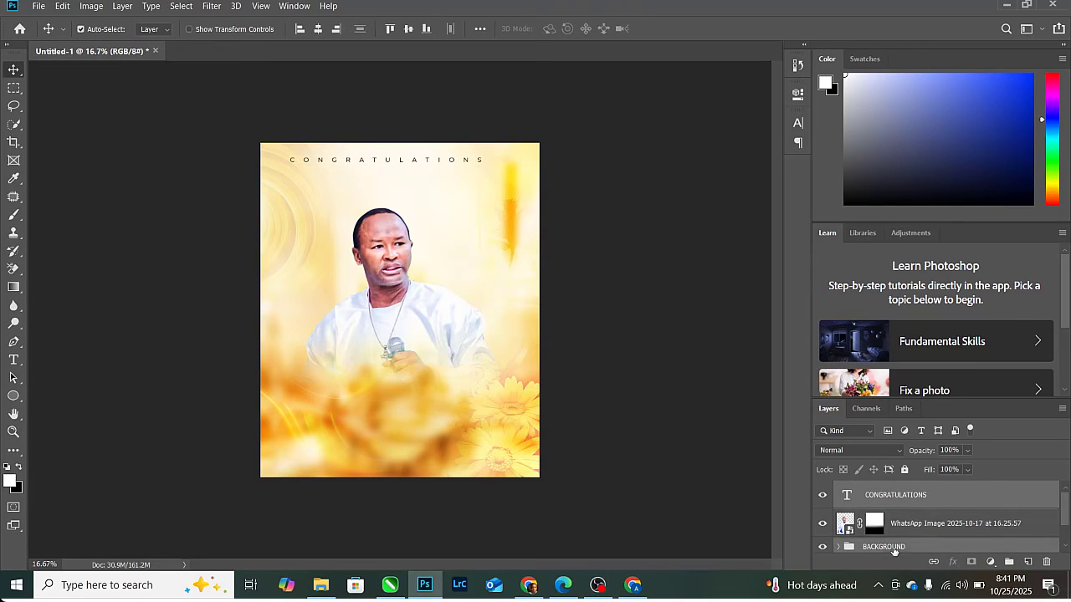
left_click(319, 30)
- Set the CONGRATULATIONS layer's blend mode to Vivid Light
left_click(946, 492)
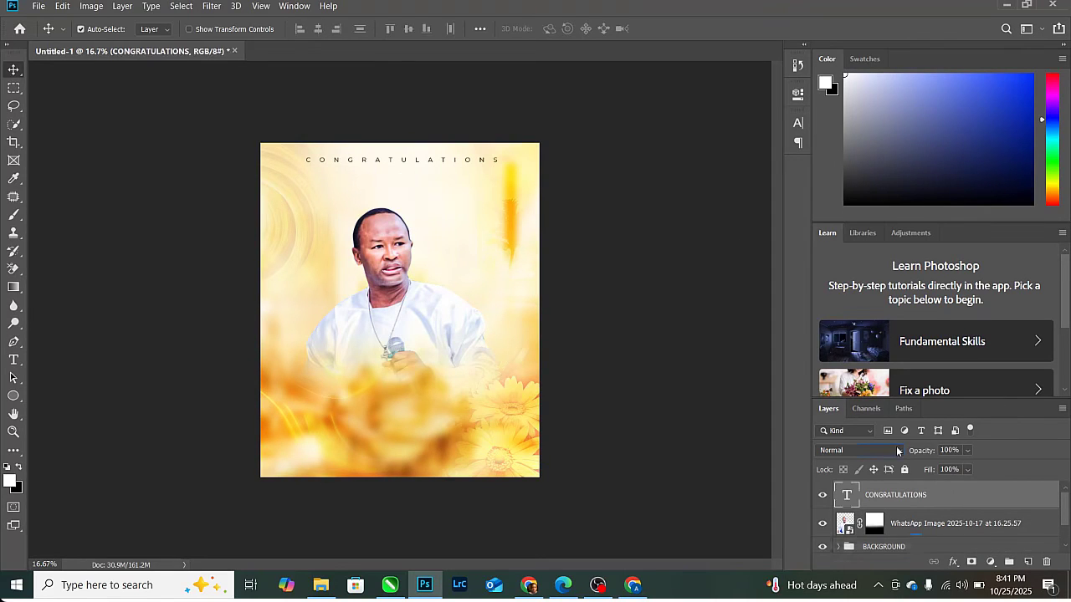
left_click(860, 450)
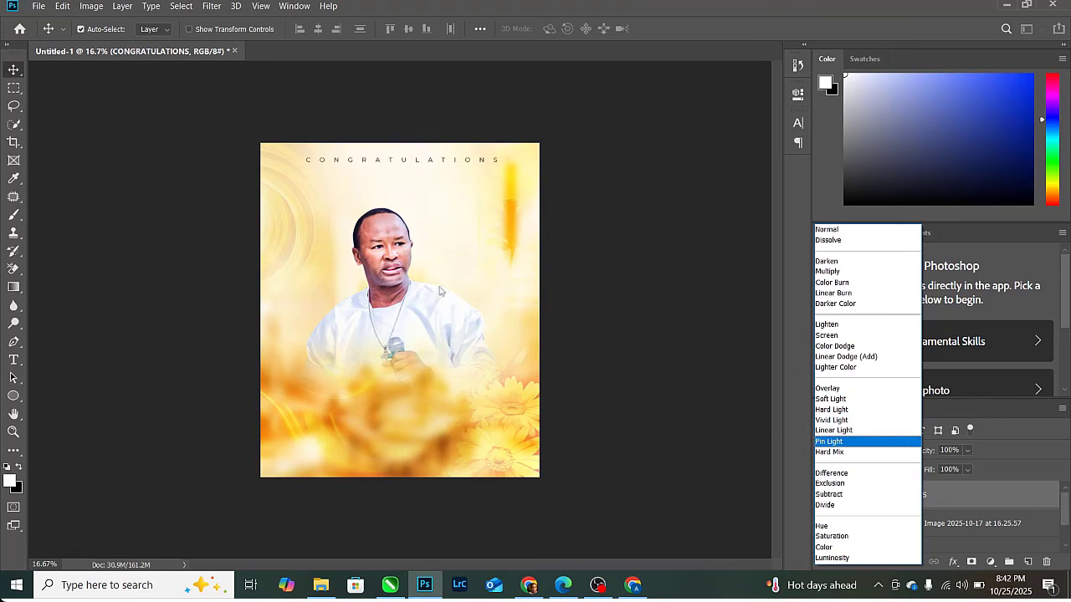
left_click(154, 158)
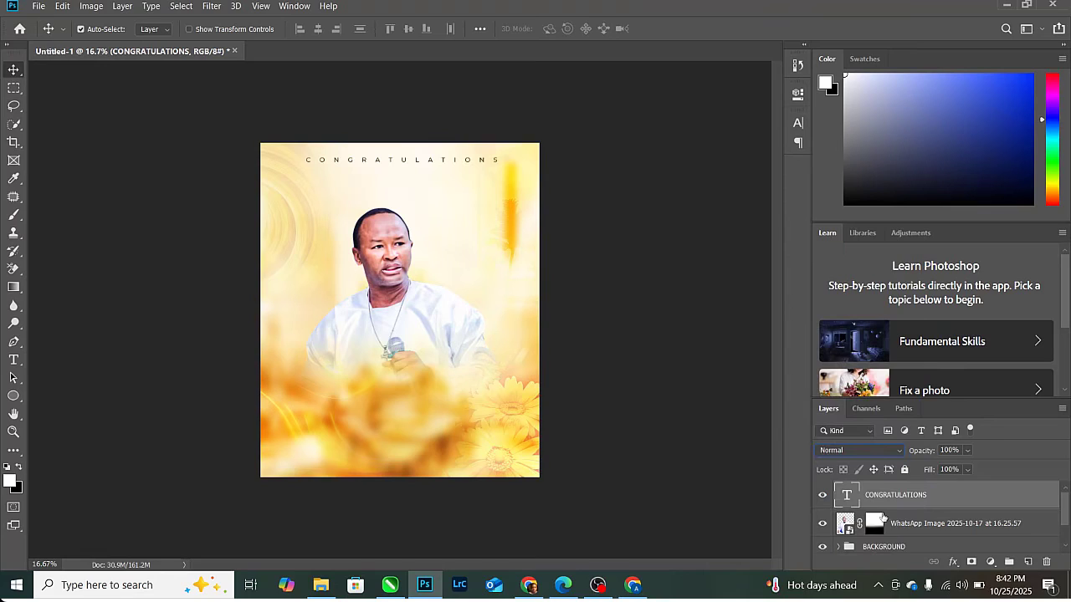
left_click(872, 446)
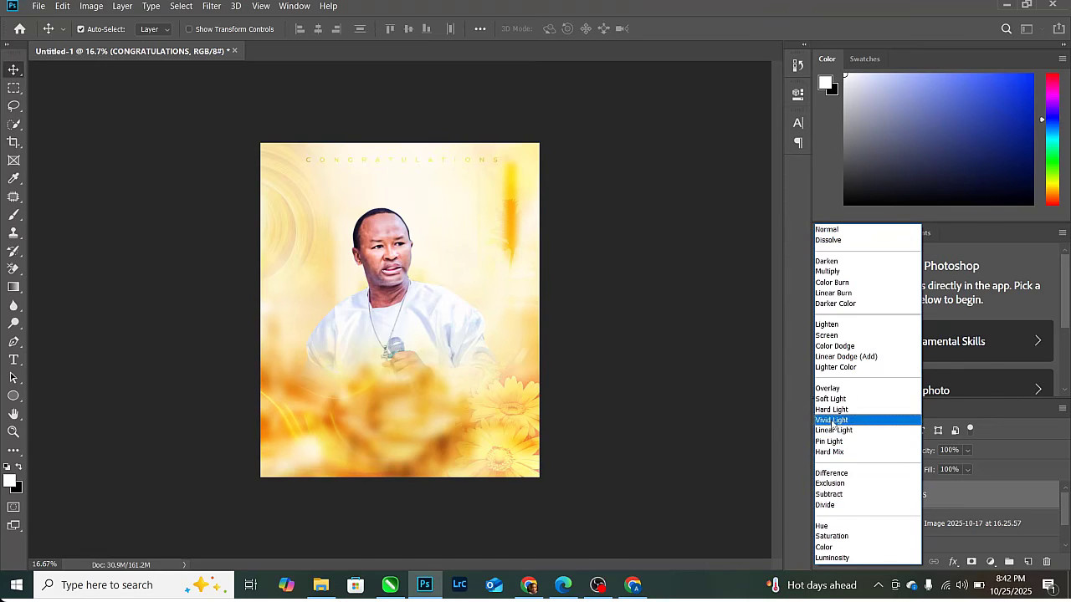
left_click(834, 421)
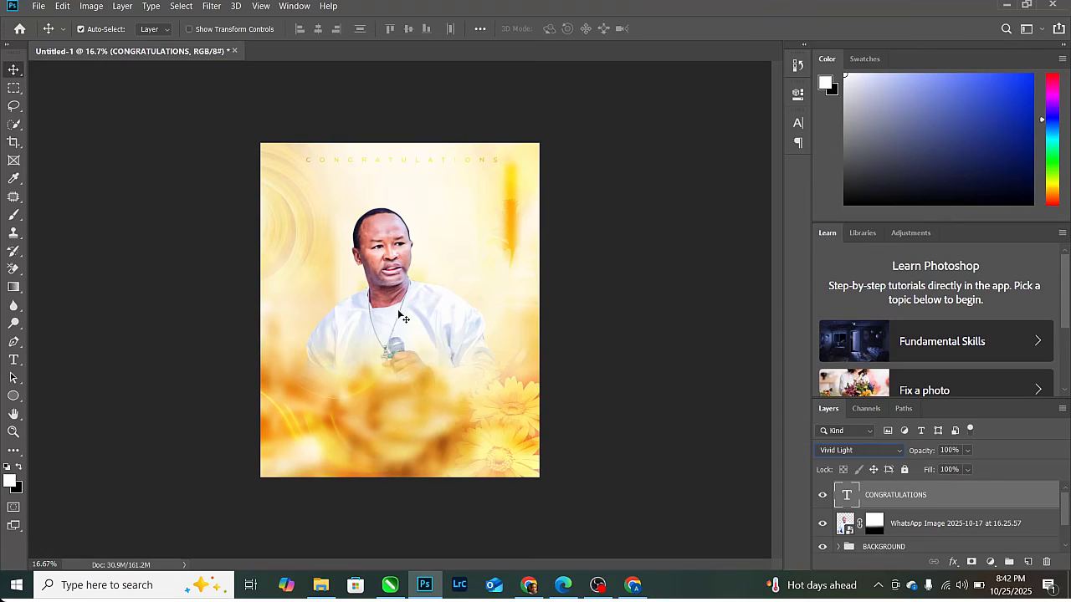
left_click(13, 360)
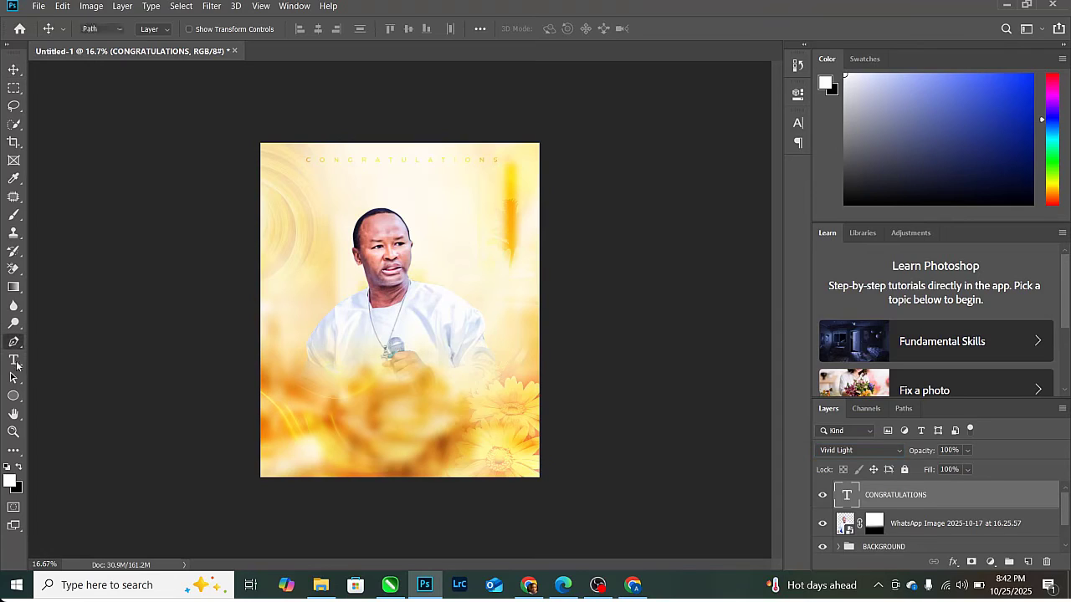
- Type a new text line below the portrait, tightening its tracking to 81
left_click(332, 404)
type("HAPPY")
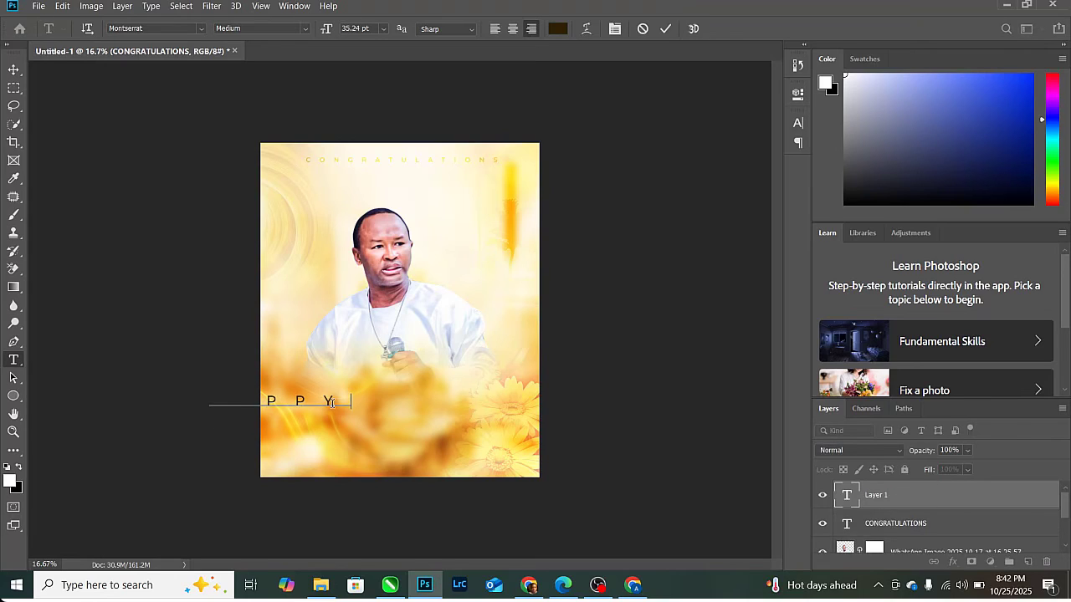
left_click(666, 28)
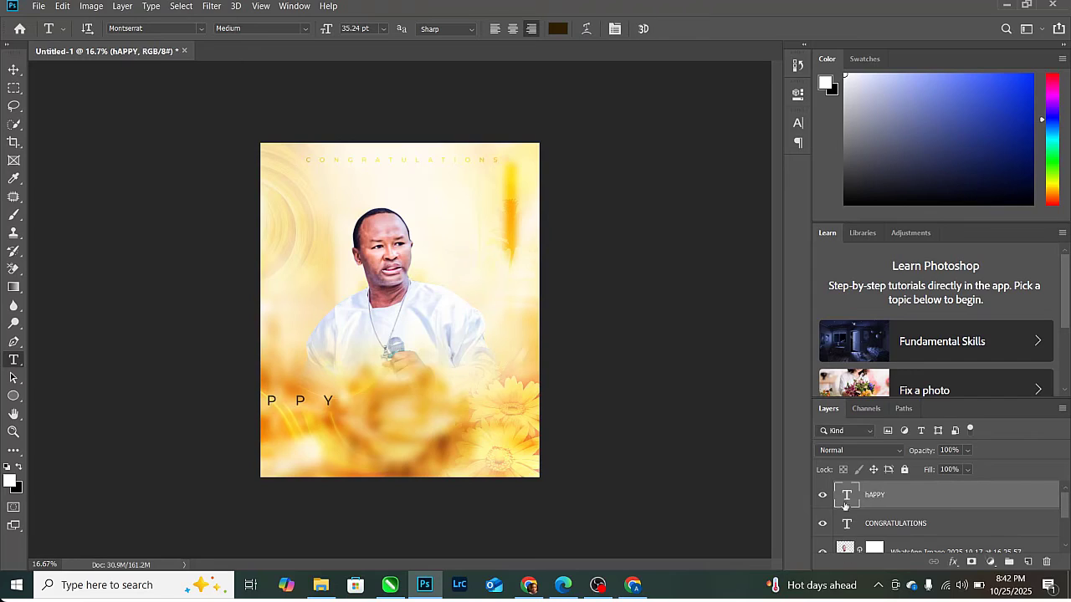
key("Return")
left_click(616, 29)
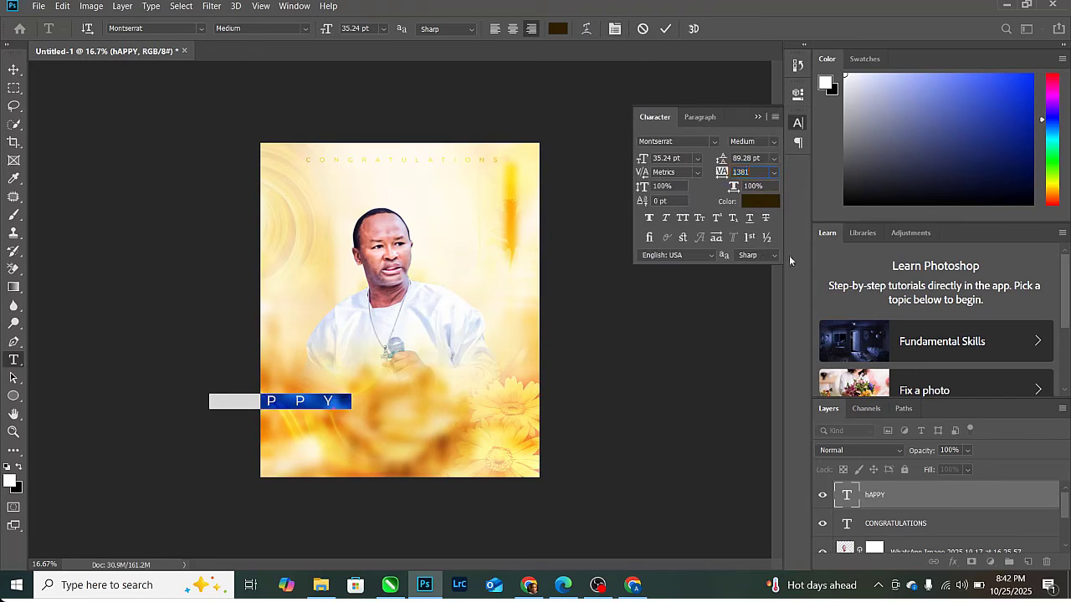
left_click_drag(723, 172, 675, 169)
left_click(756, 119)
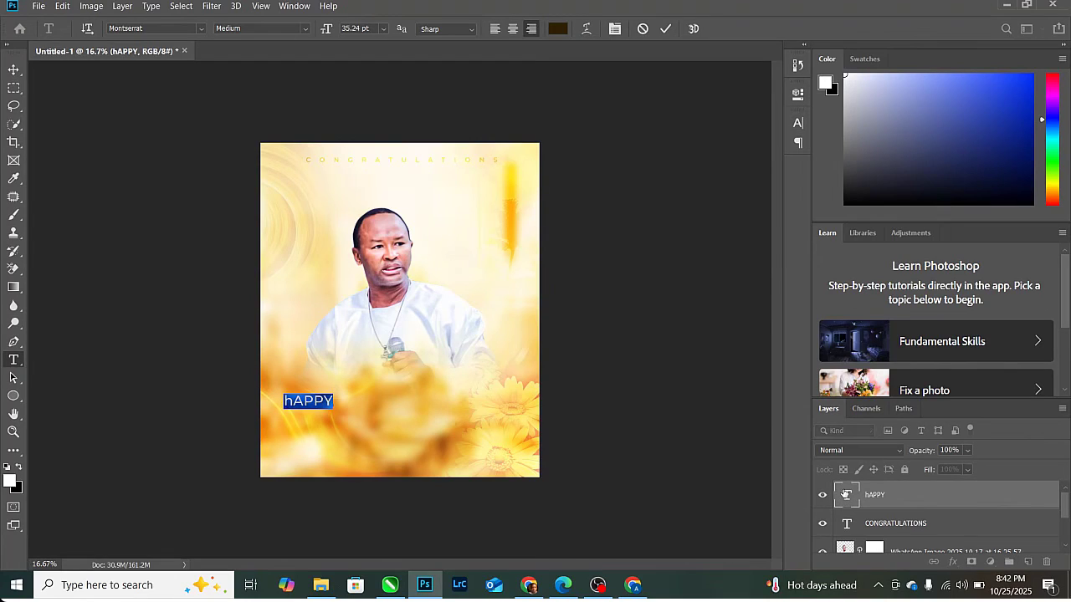
type("Happy")
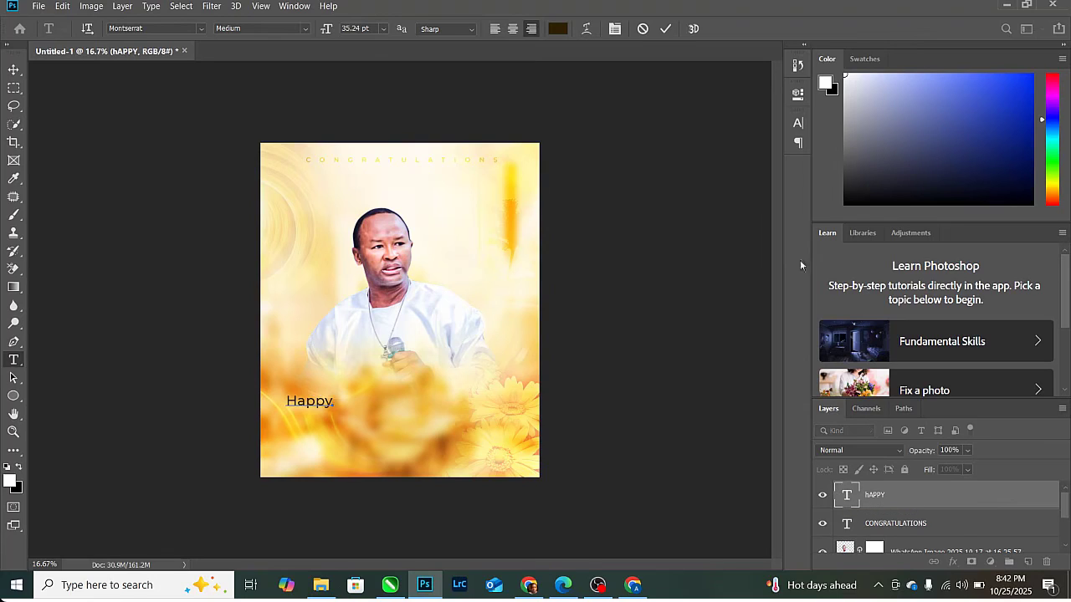
key("ctrl+Return")
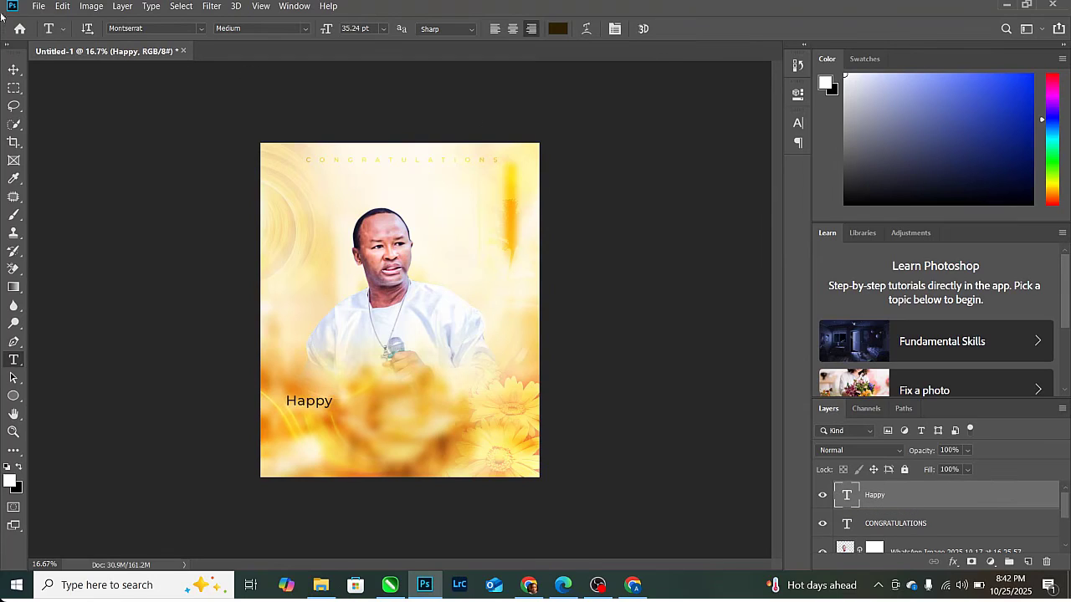
- Centre the word horizontally and retype it in capitals as HAPPY
left_click(13, 70)
left_click_drag(333, 421, 413, 417)
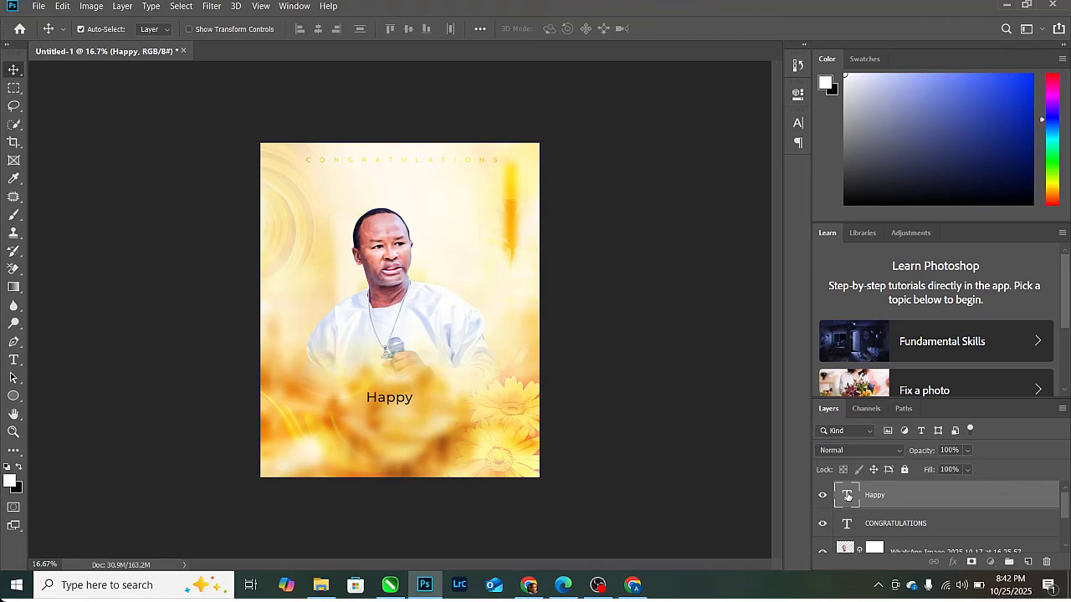
double_click(844, 496)
type("HAPPY")
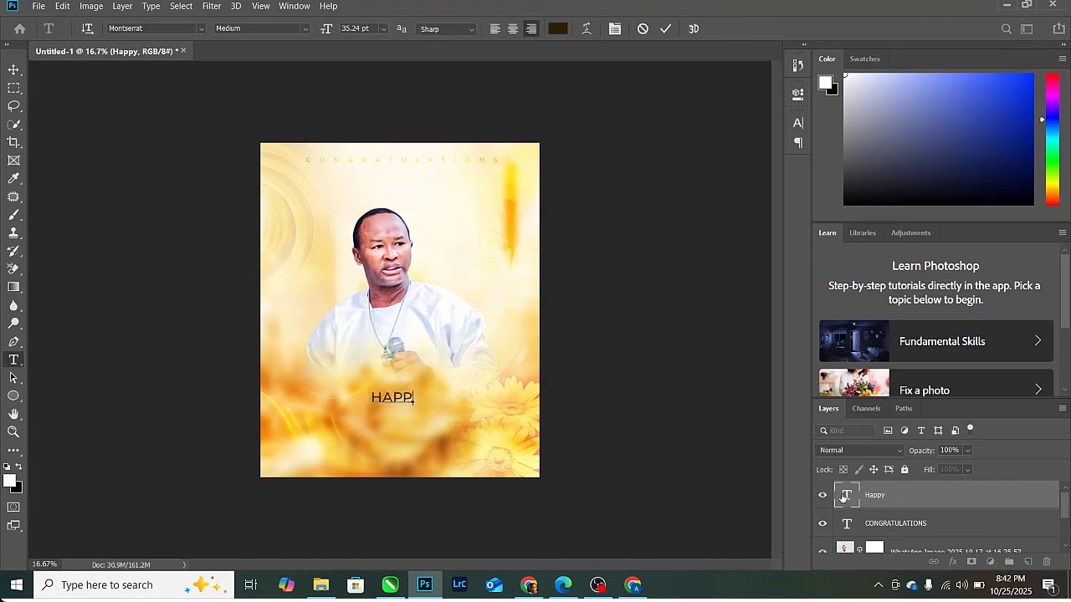
left_click(665, 28)
- Duplicate HAPPY, place the copy just below, and change its text to Birthday
key("ctrl+j")
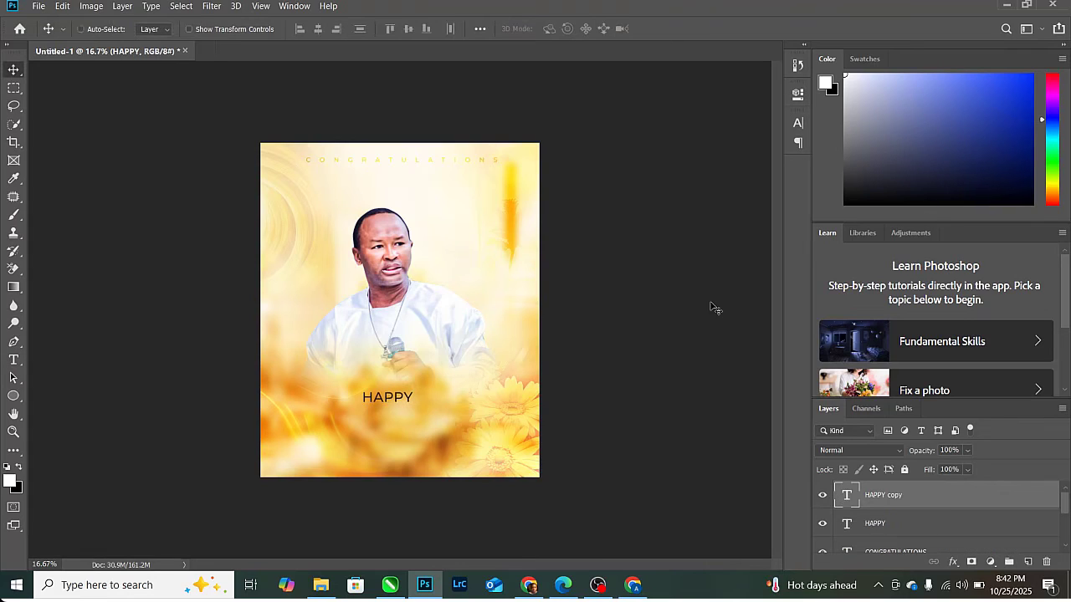
left_click_drag(402, 400, 390, 413)
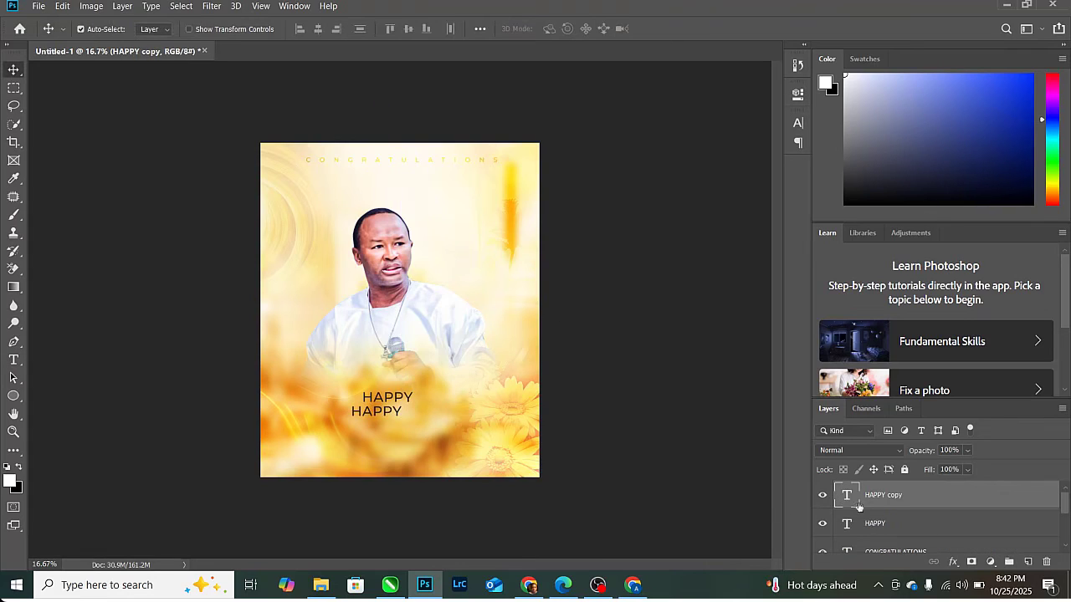
double_click(848, 496)
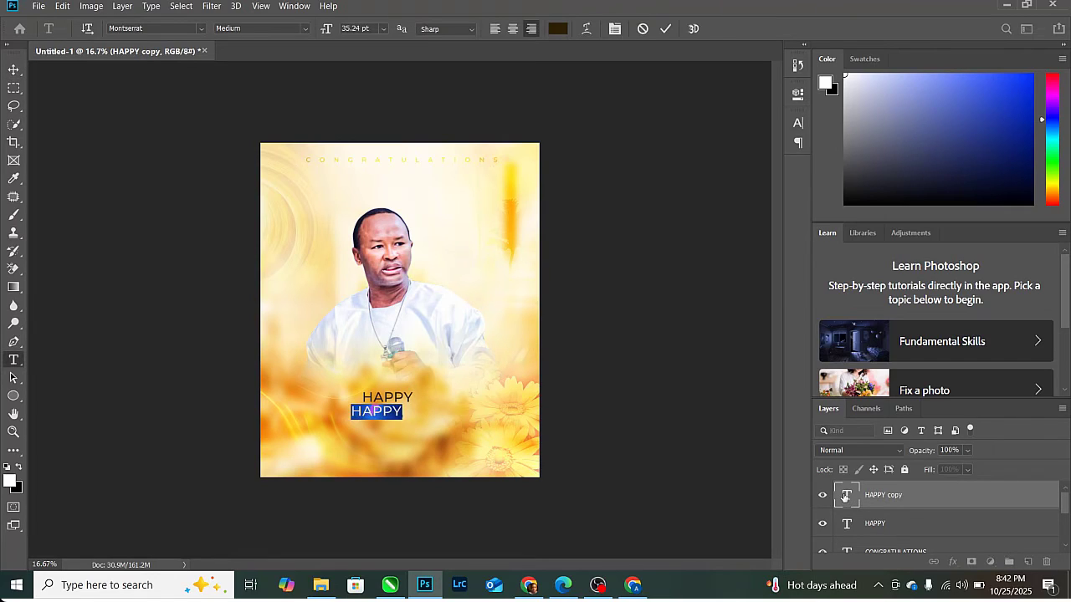
type("Birthday")
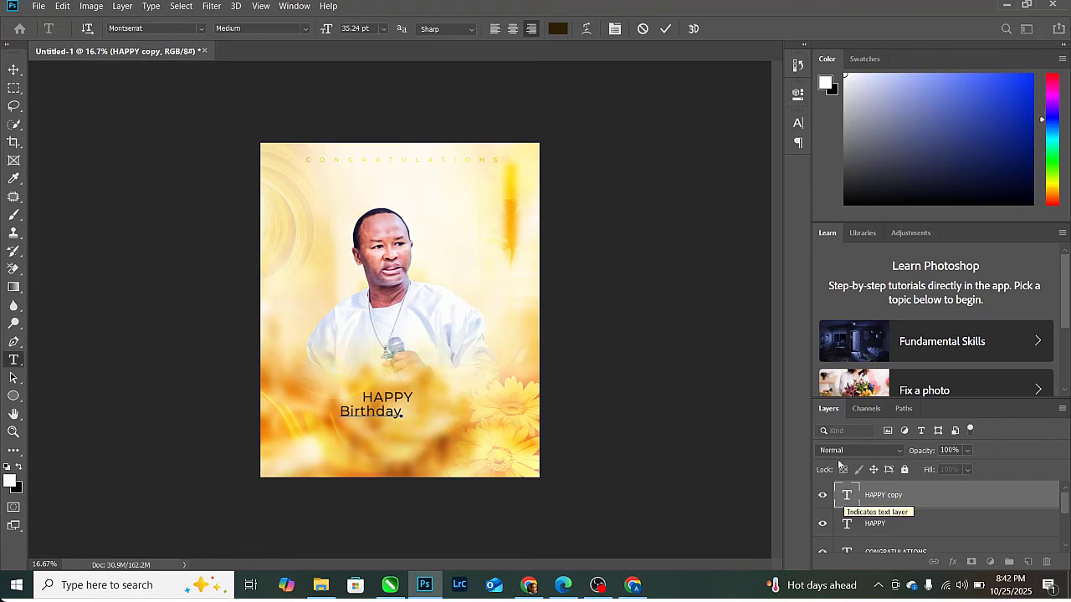
left_click(665, 28)
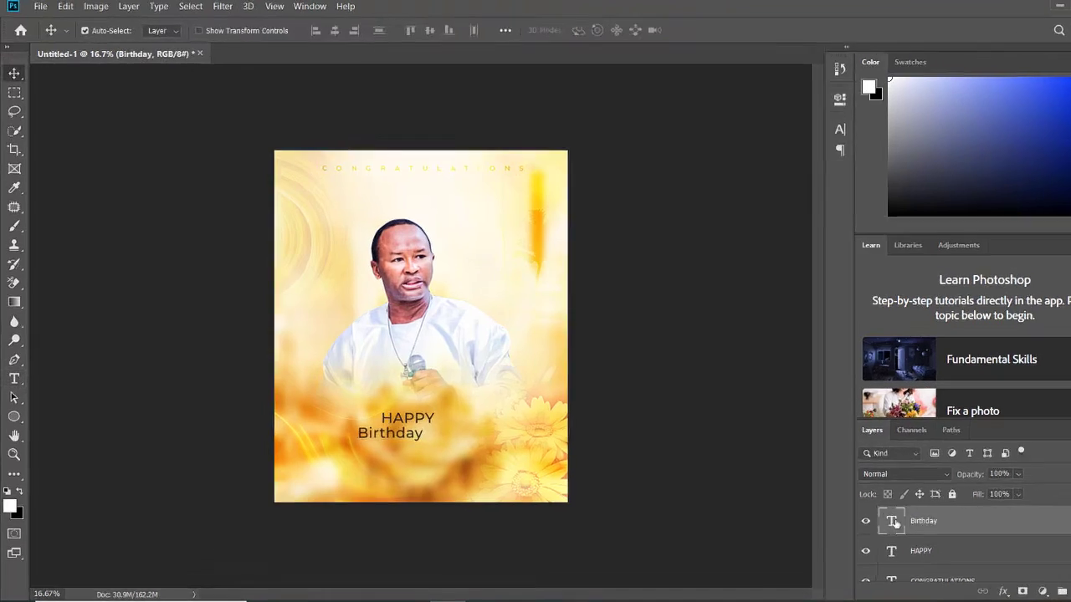
- Set the Birthday text in the Autography Regular script font
double_click(850, 494)
left_click(210, 40)
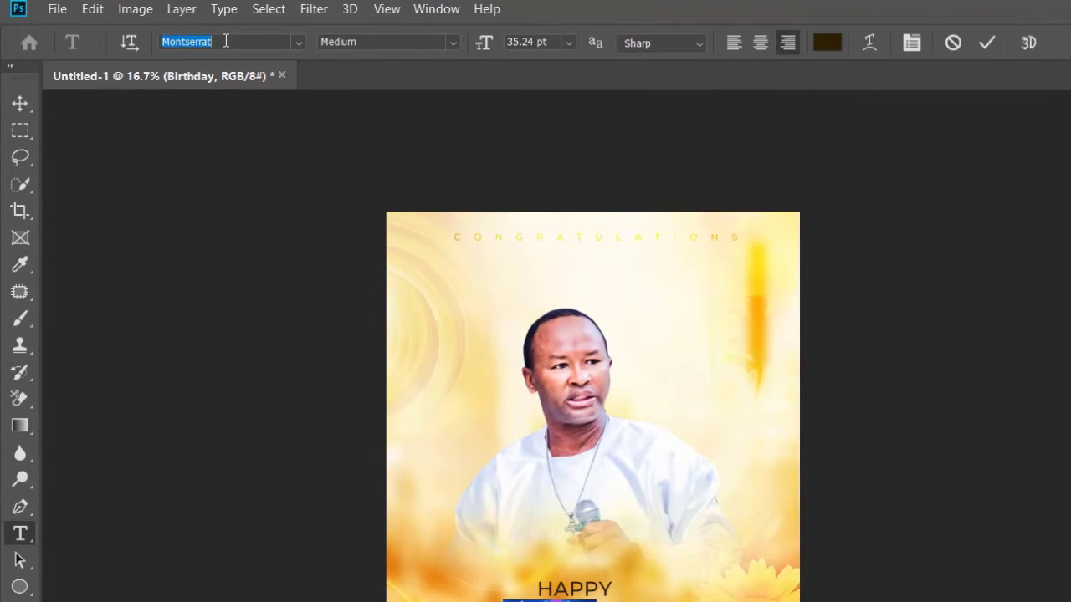
type("aut")
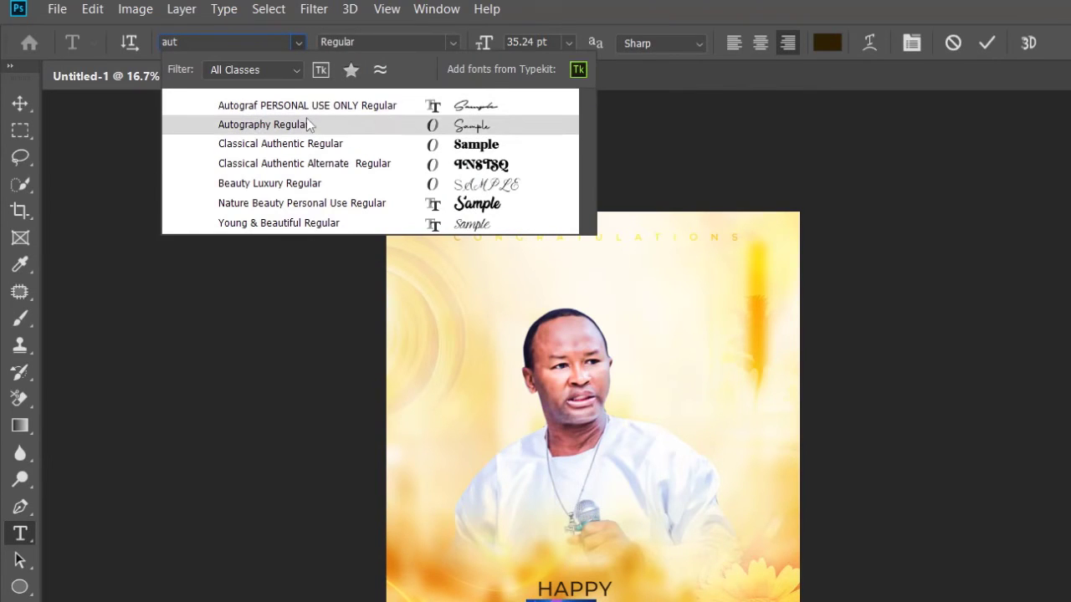
left_click(307, 122)
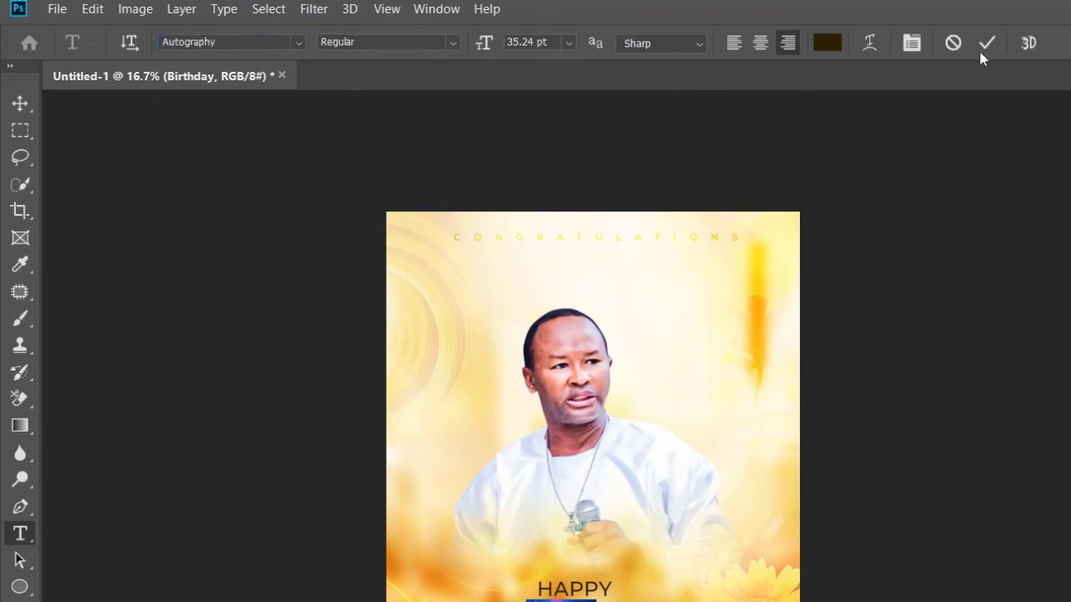
left_click(986, 44)
key("v")
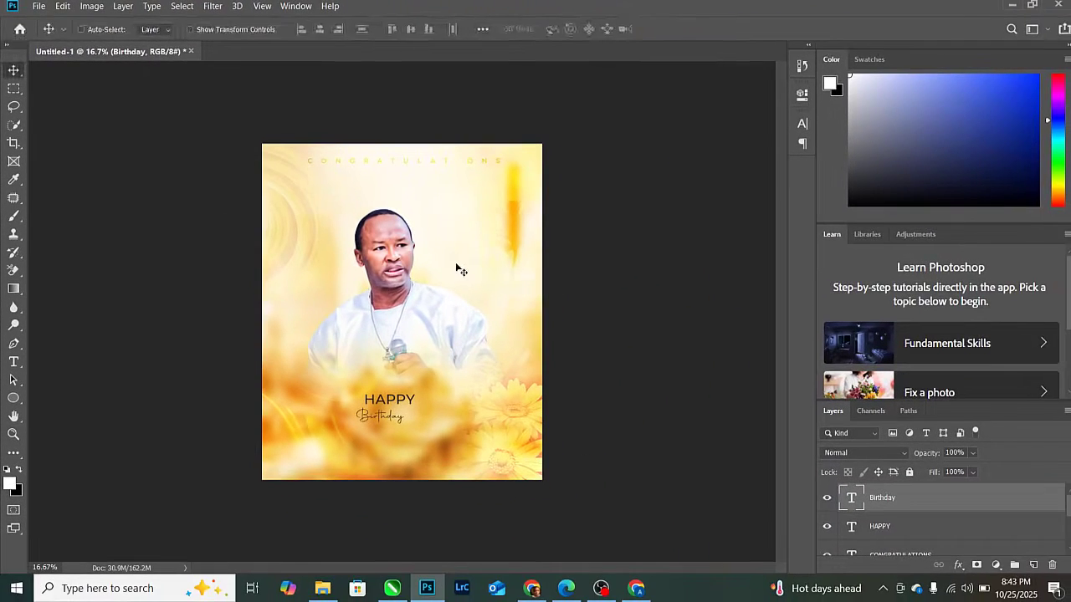
key("ctrl+t")
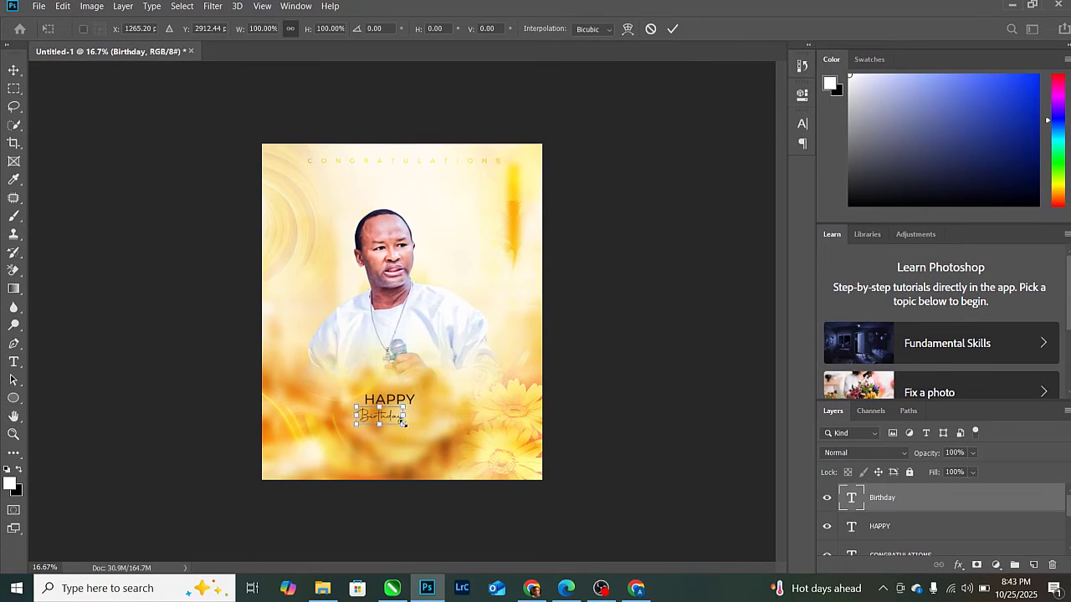
- Scale Birthday up to about 432% and nudge it slightly down over HAPPY
left_click_drag(402, 423, 440, 412)
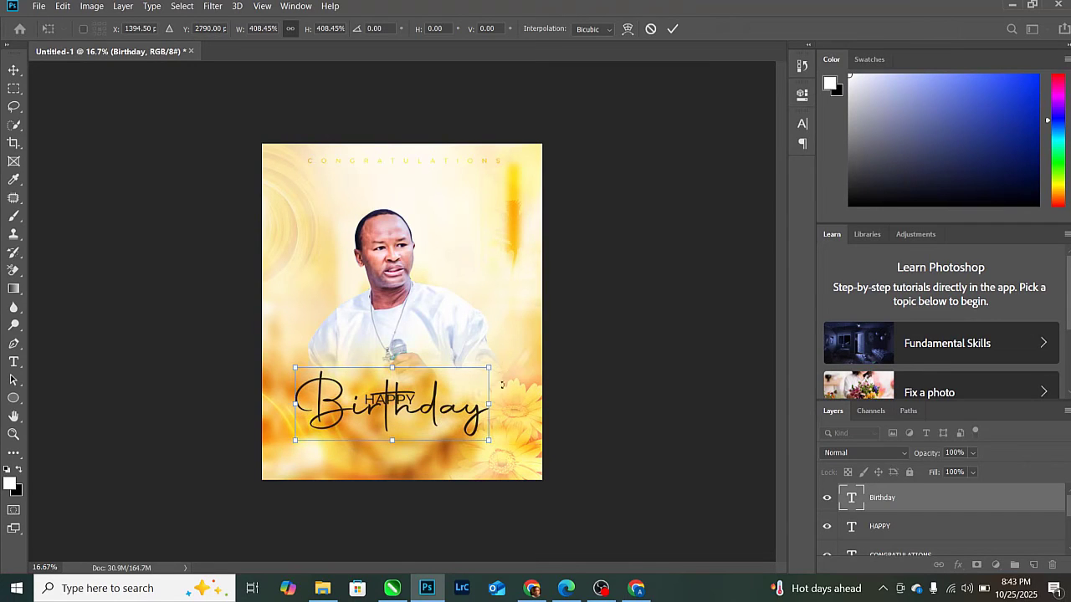
left_click_drag(490, 369, 499, 363)
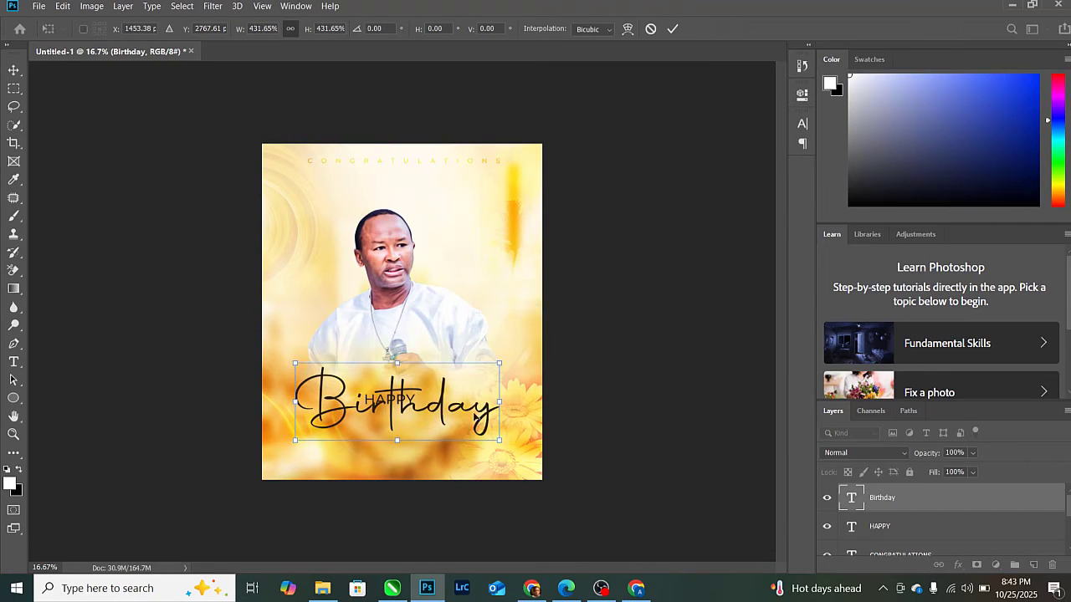
left_click_drag(485, 407, 485, 409)
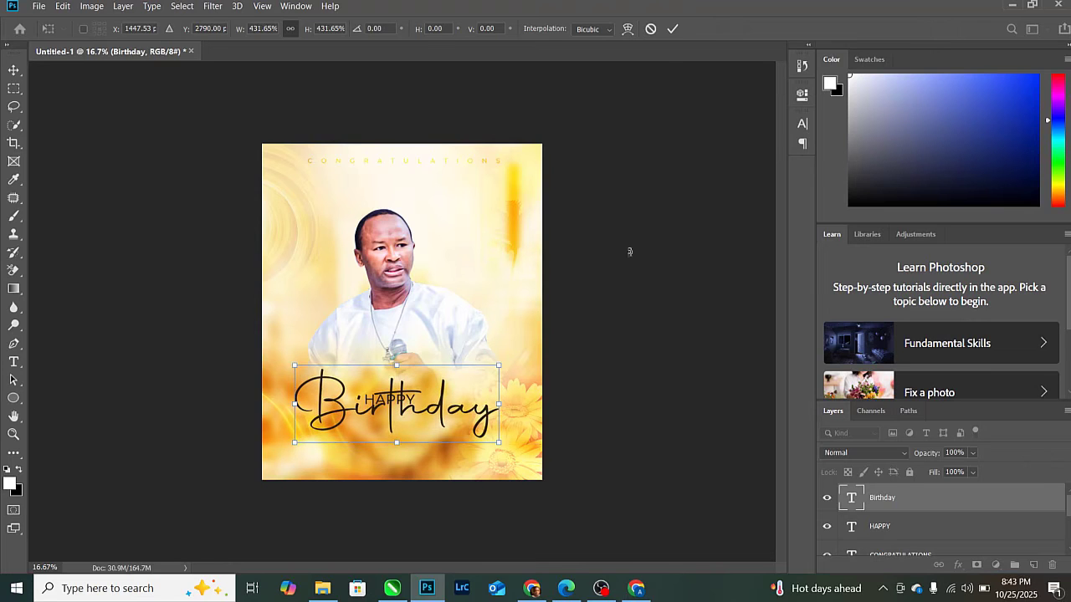
left_click(671, 30)
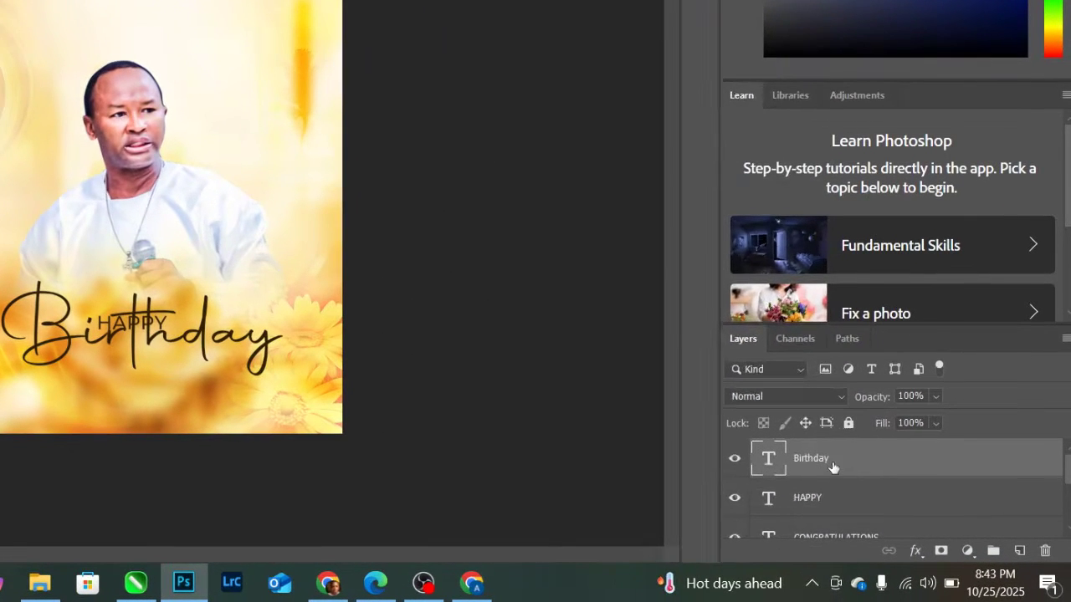
- In Layer Style, give Birthday a 16 px #ffffff outside stroke and tick Drop Shadow
right_click(852, 471)
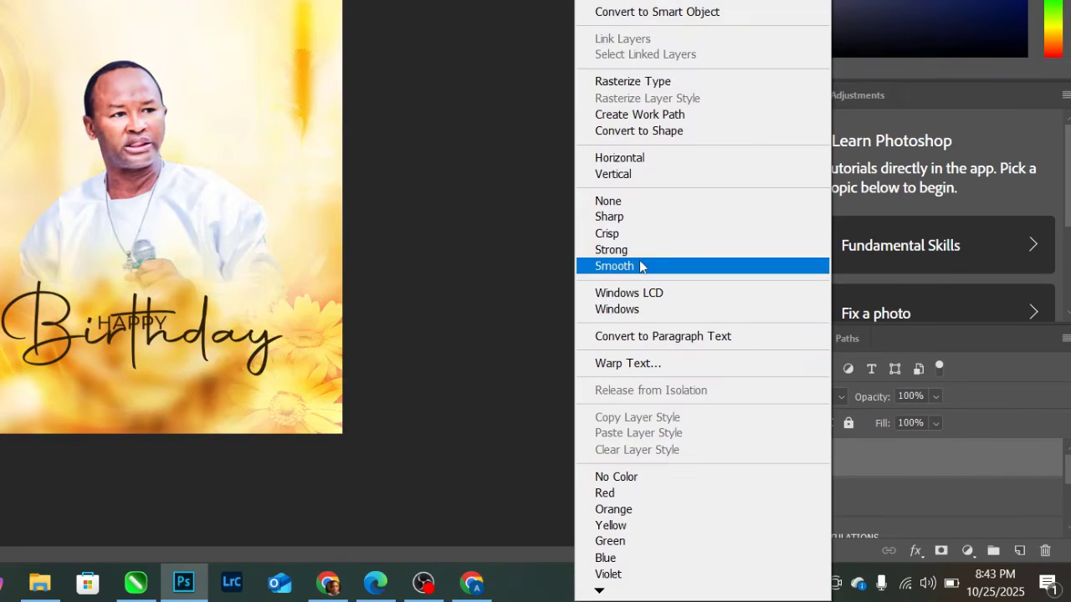
right_click(954, 458)
right_click(945, 459)
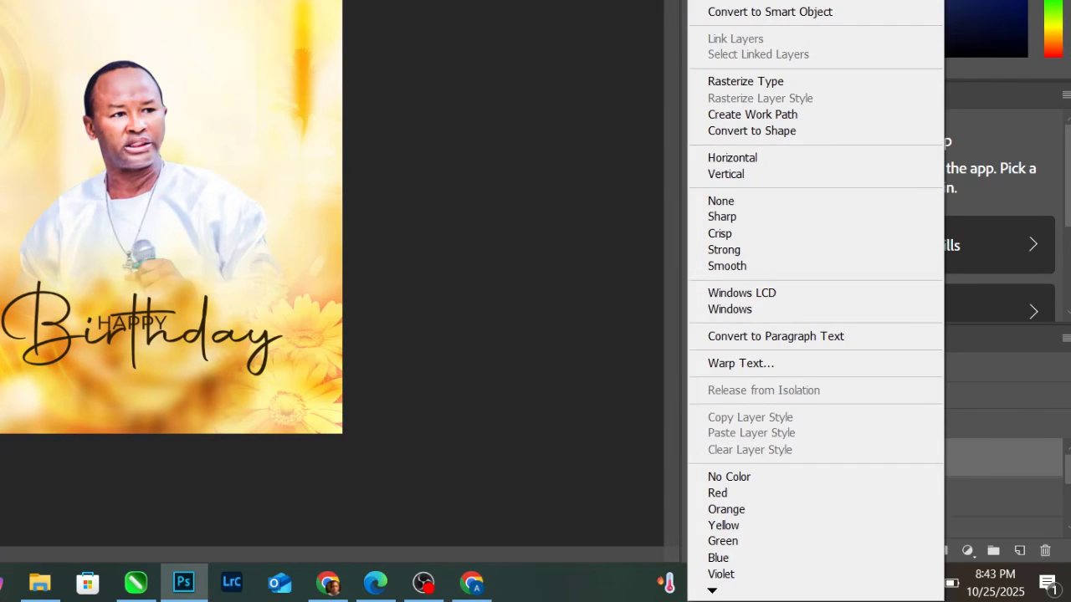
key("Escape")
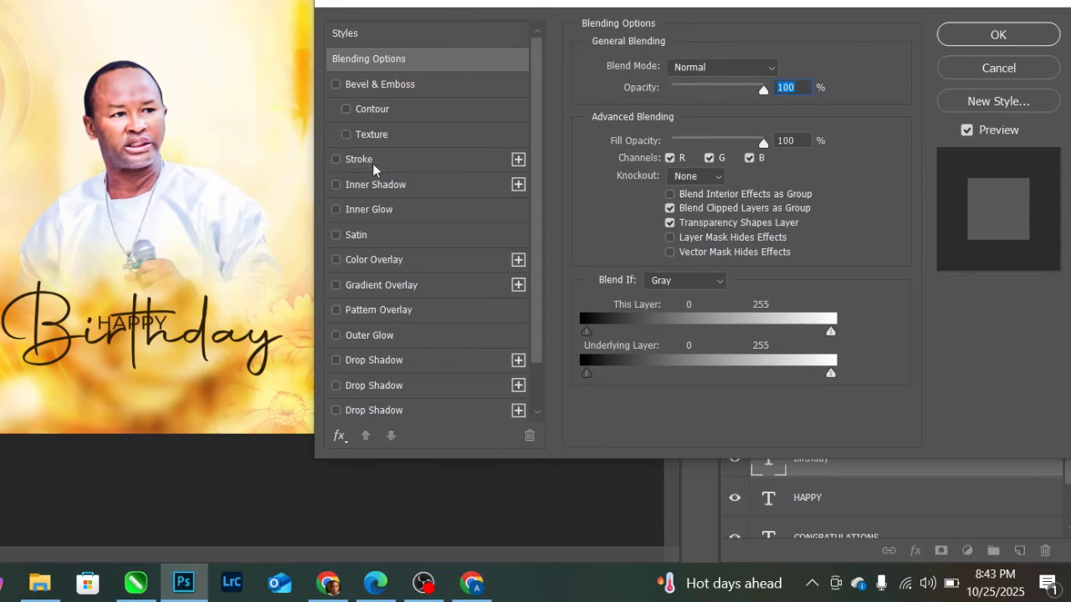
left_click(368, 161)
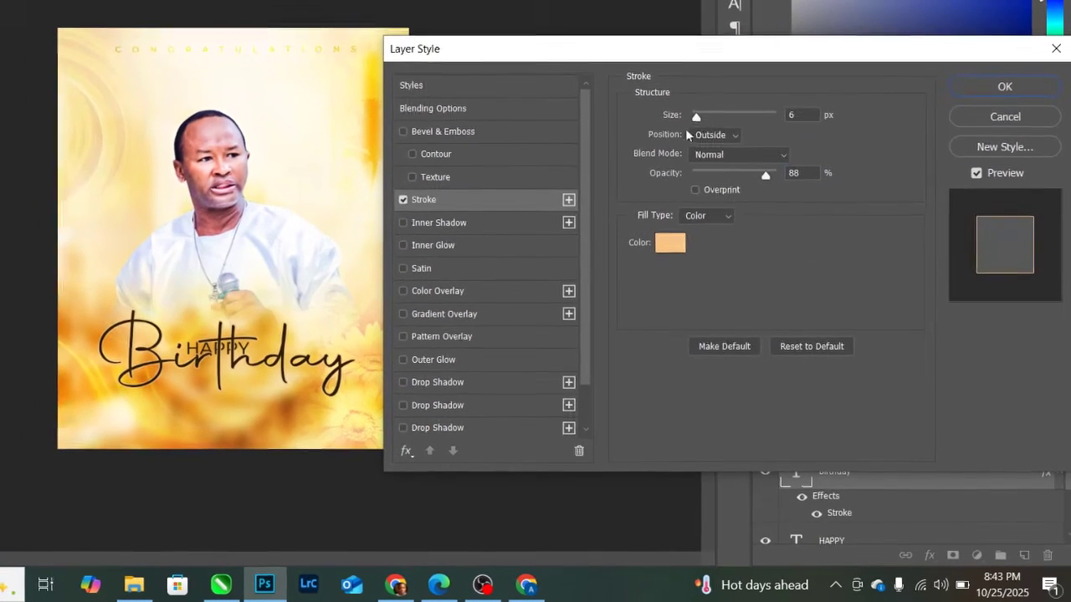
left_click_drag(703, 122, 710, 120)
left_click(672, 245)
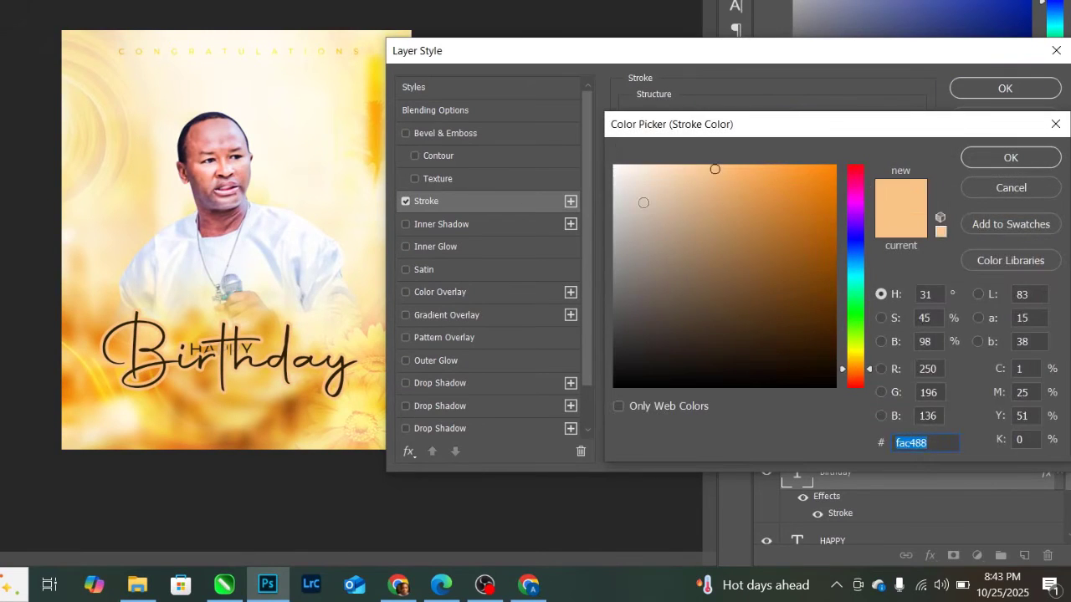
left_click_drag(642, 203, 581, 128)
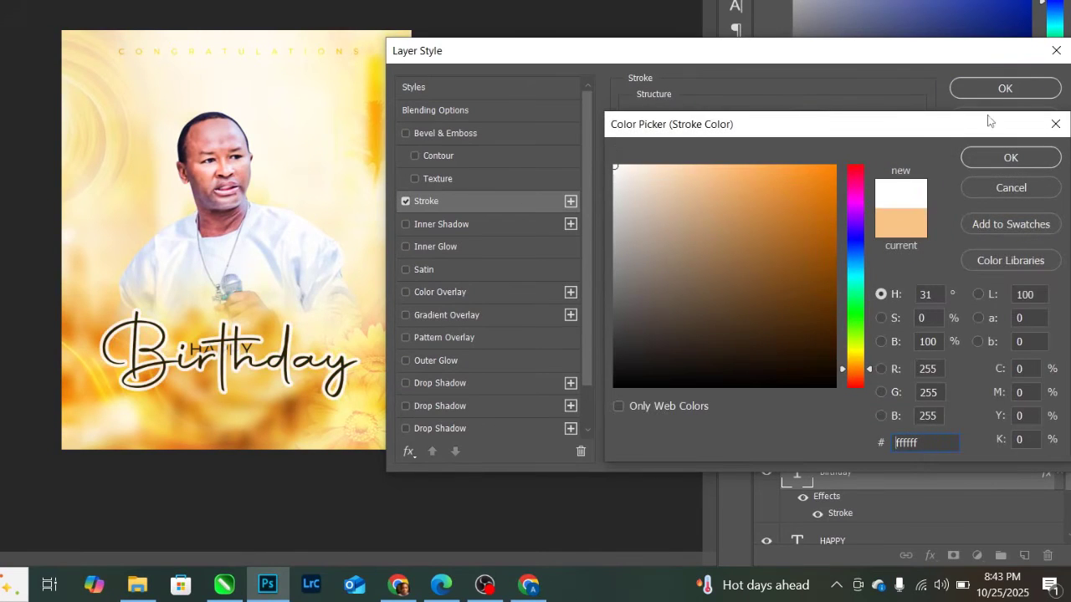
left_click(1009, 159)
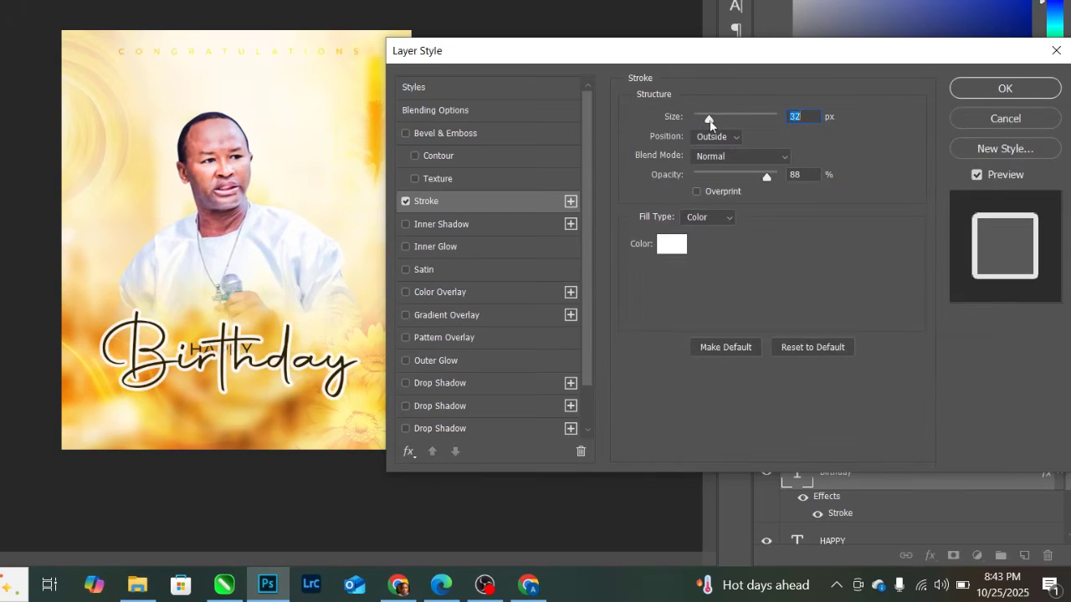
left_click_drag(710, 122, 704, 113)
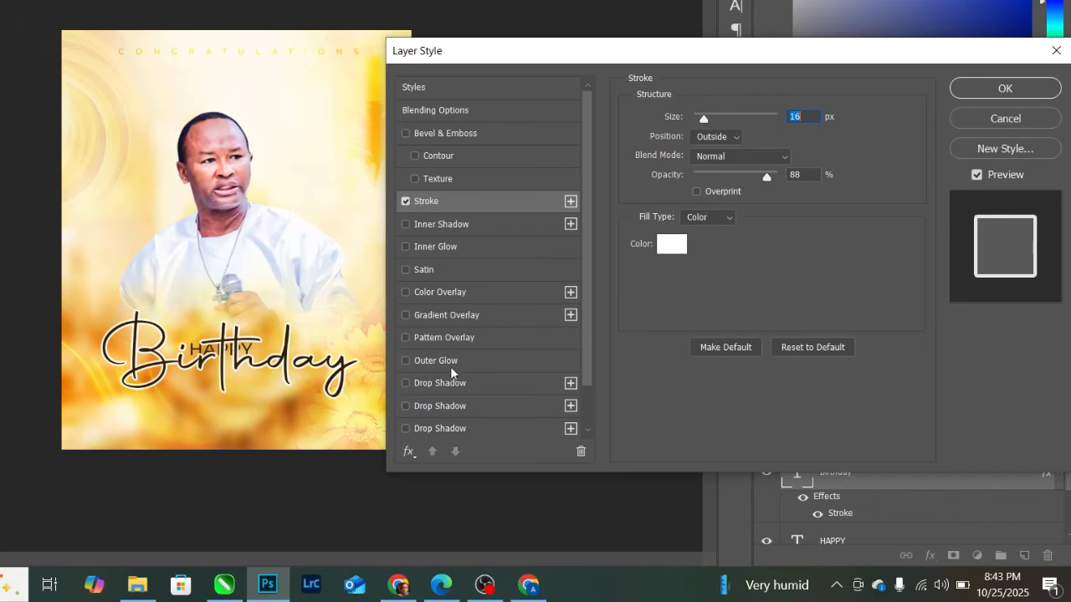
left_click(453, 409)
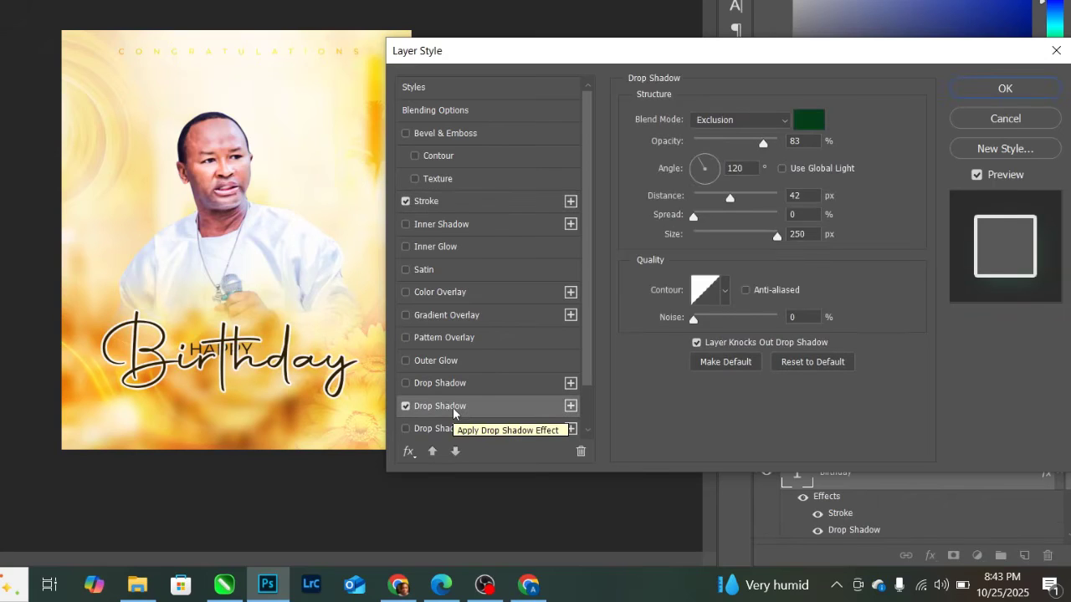
- Set the Birthday drop shadow colour to black and its blend mode to Normal
left_click(809, 120)
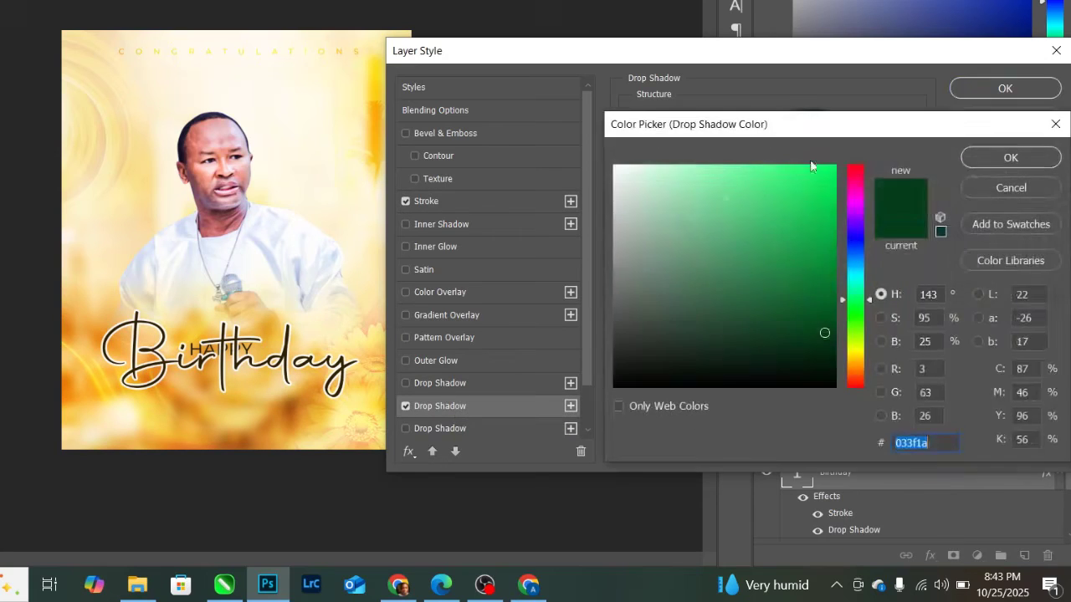
left_click(835, 387)
left_click(984, 159)
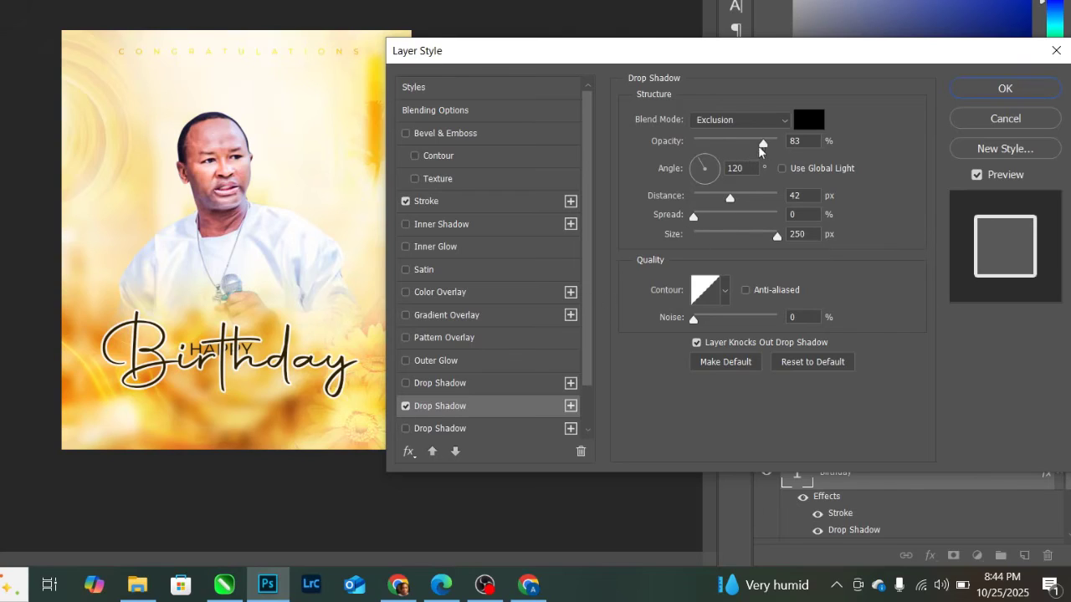
left_click(777, 126)
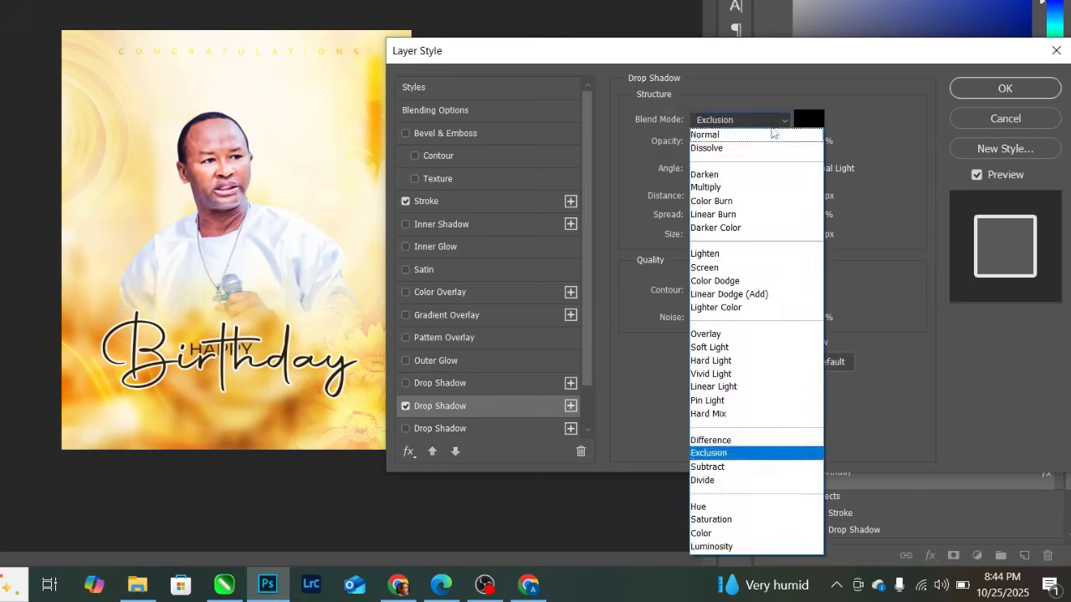
left_click(721, 140)
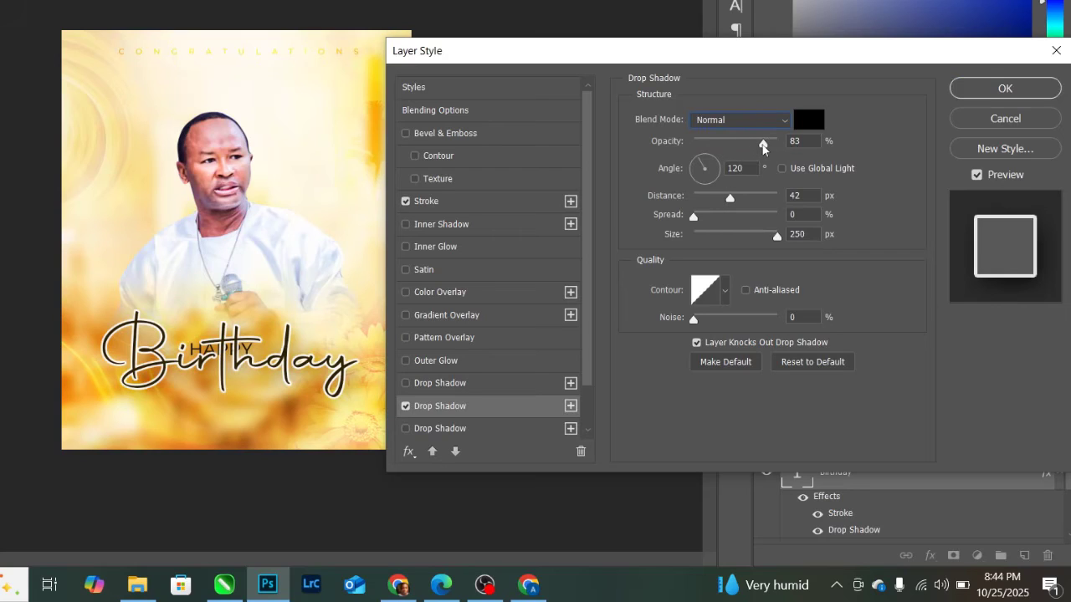
- Raise shadow opacity to 100%, shrink its size, apply, and shift Birthday slightly right
left_click_drag(762, 150, 786, 128)
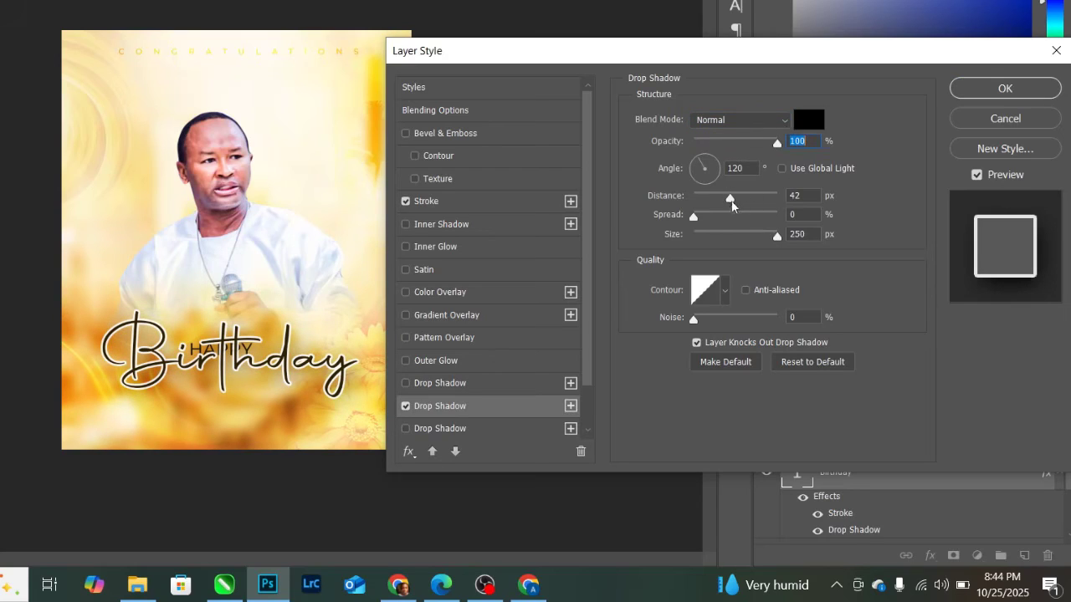
left_click_drag(776, 238, 712, 231)
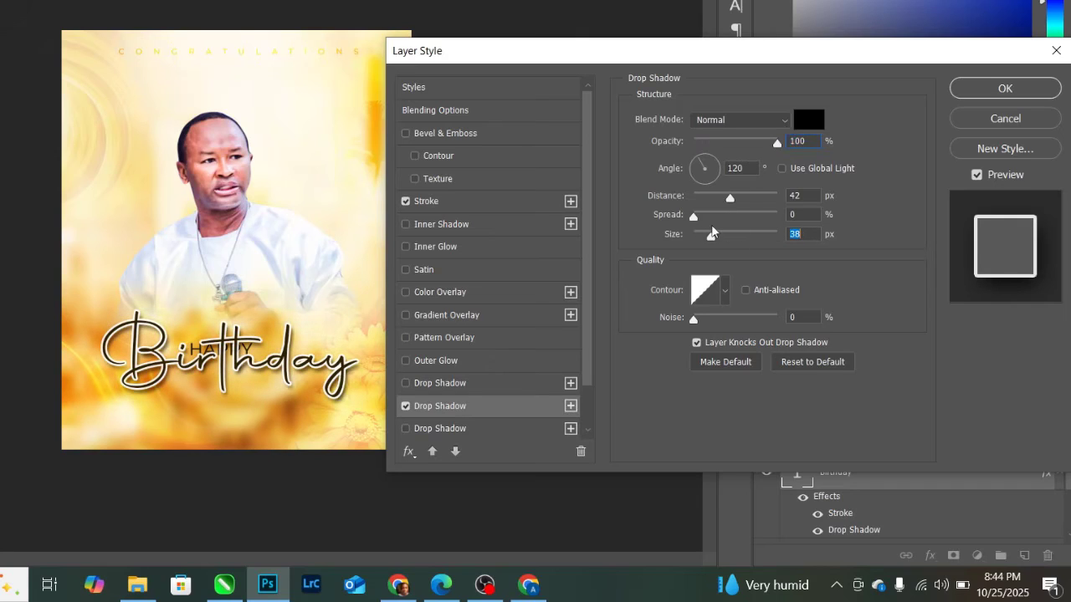
double_click(803, 233)
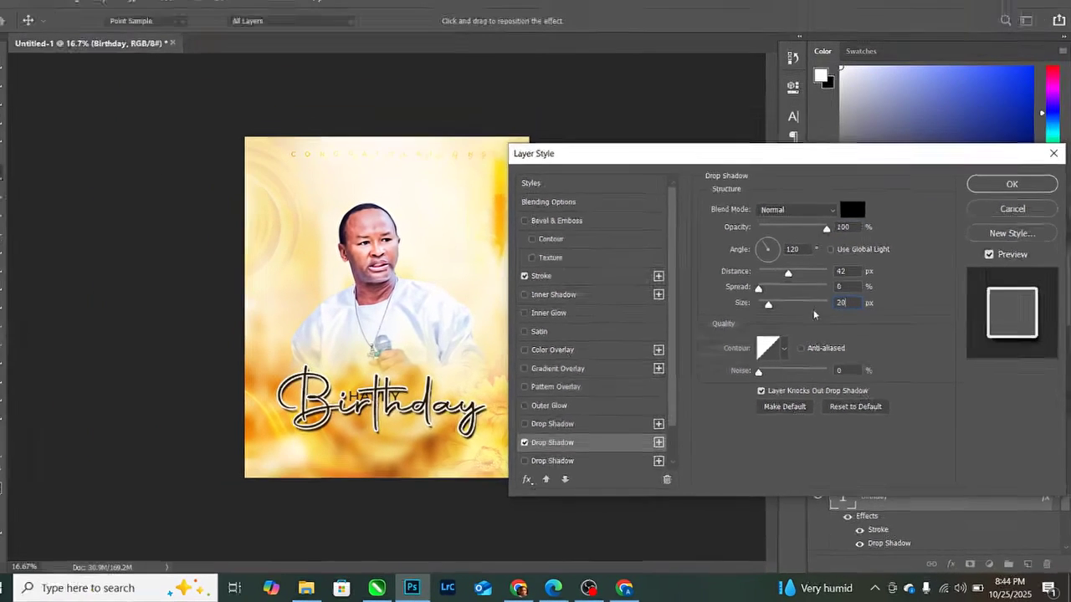
key("Return")
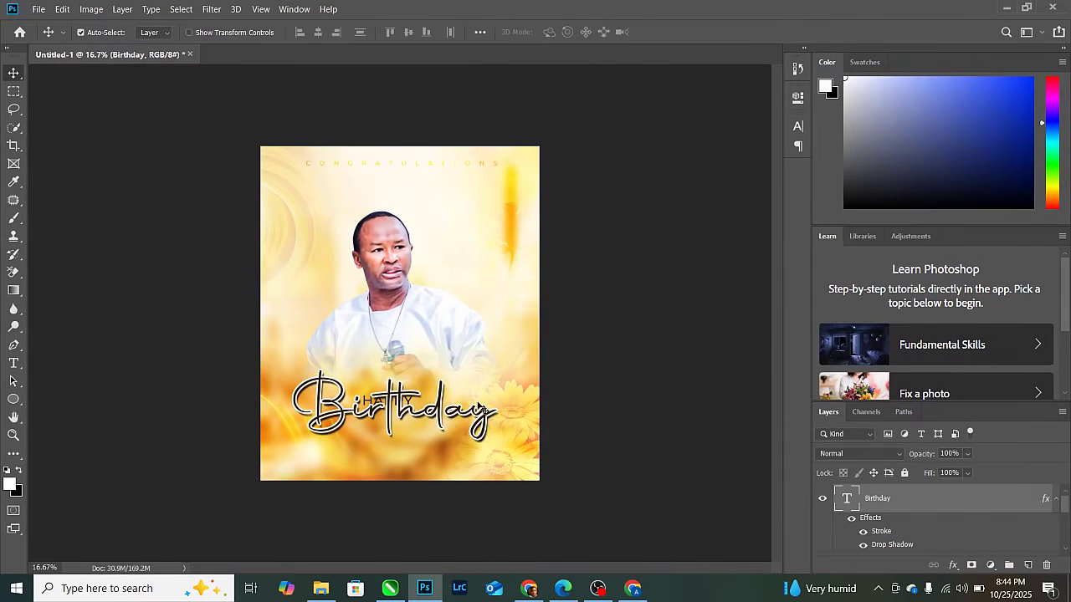
left_click_drag(481, 408, 488, 410)
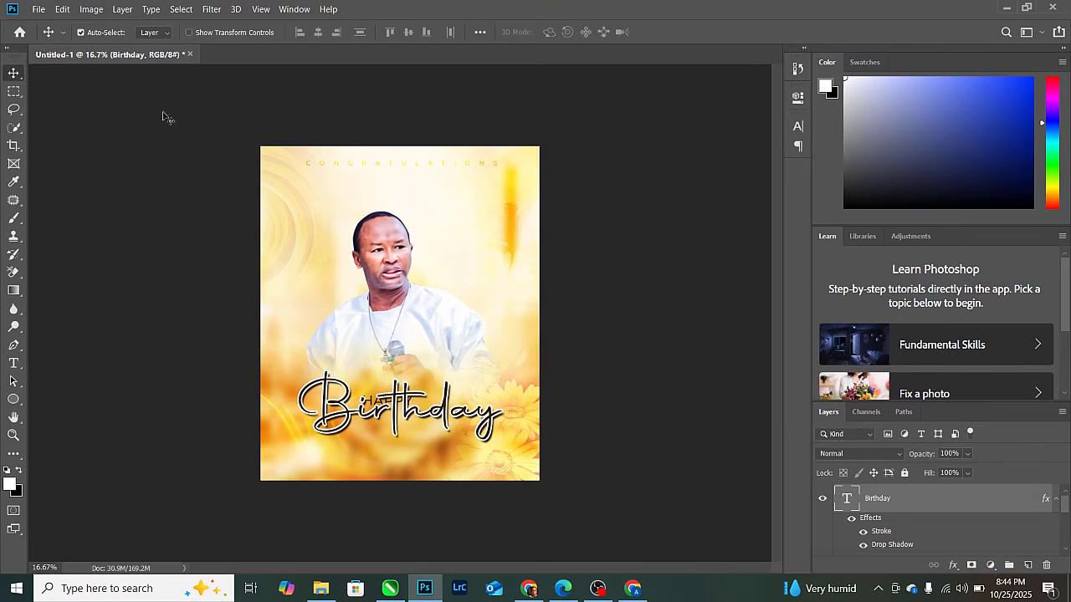
left_click(38, 9)
- Place the 'red background' image over Birthday and clip it into the lettering
left_click(95, 260)
double_click(657, 109)
key("Return")
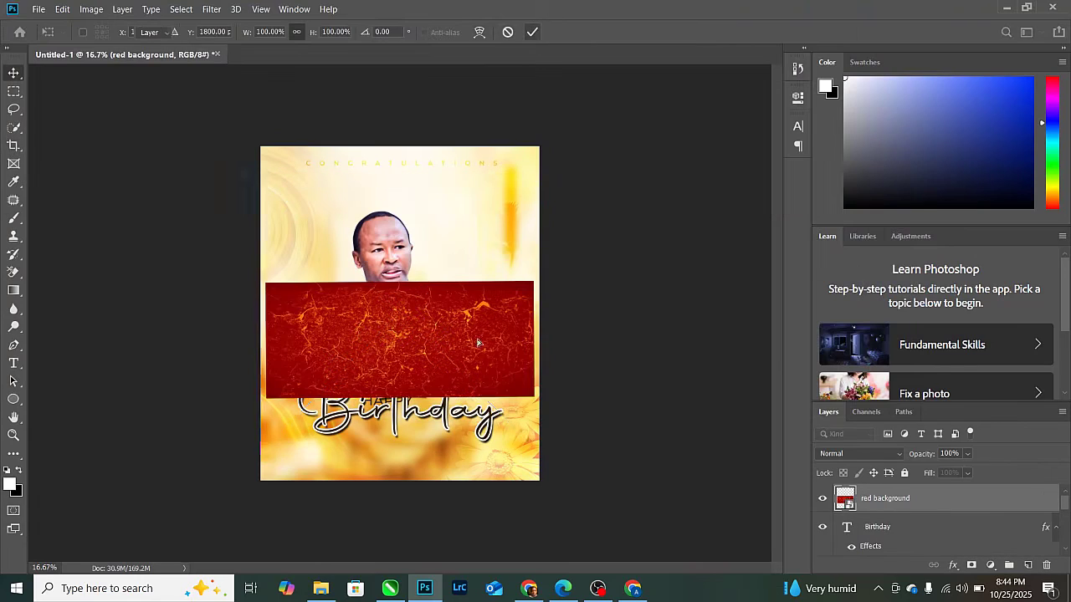
left_click_drag(481, 309, 477, 352)
right_click(910, 507)
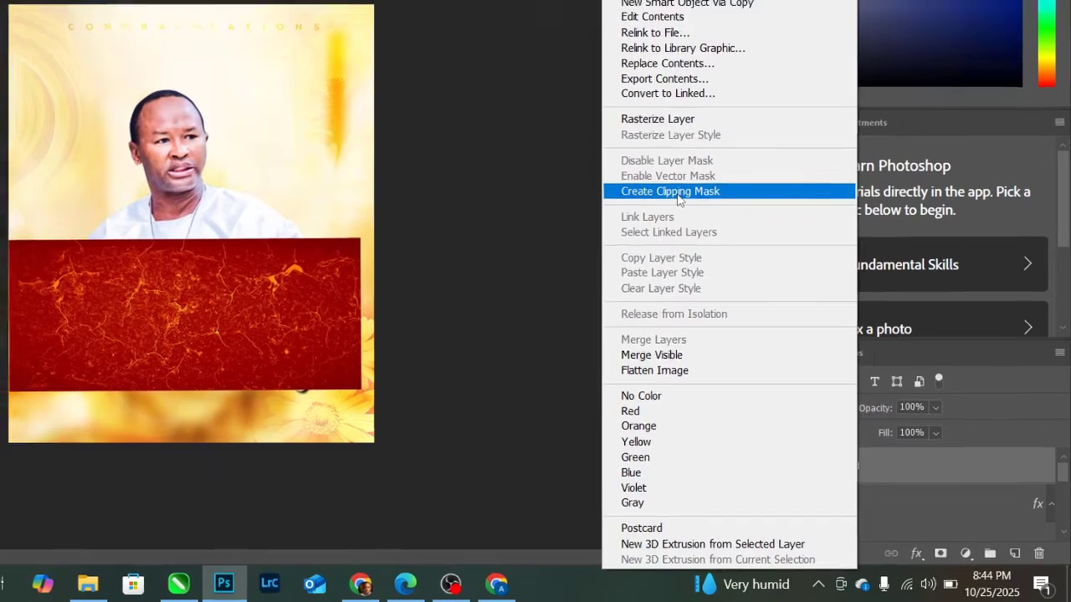
left_click(672, 187)
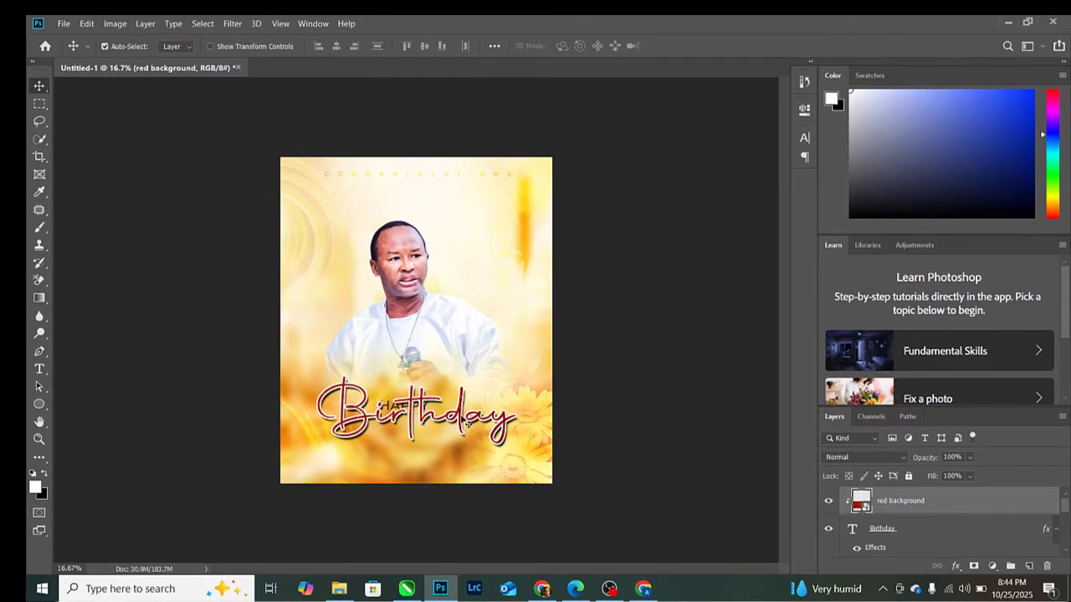
left_click(461, 419)
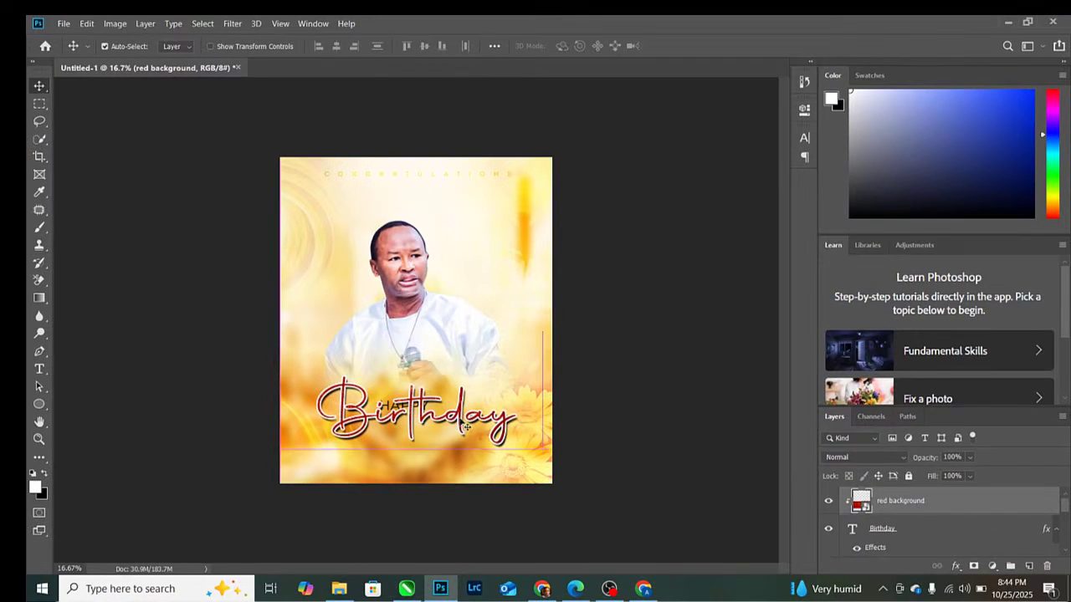
- Group the Birthday text and red texture layers as BIRTHDAY TEXT
left_click(897, 528)
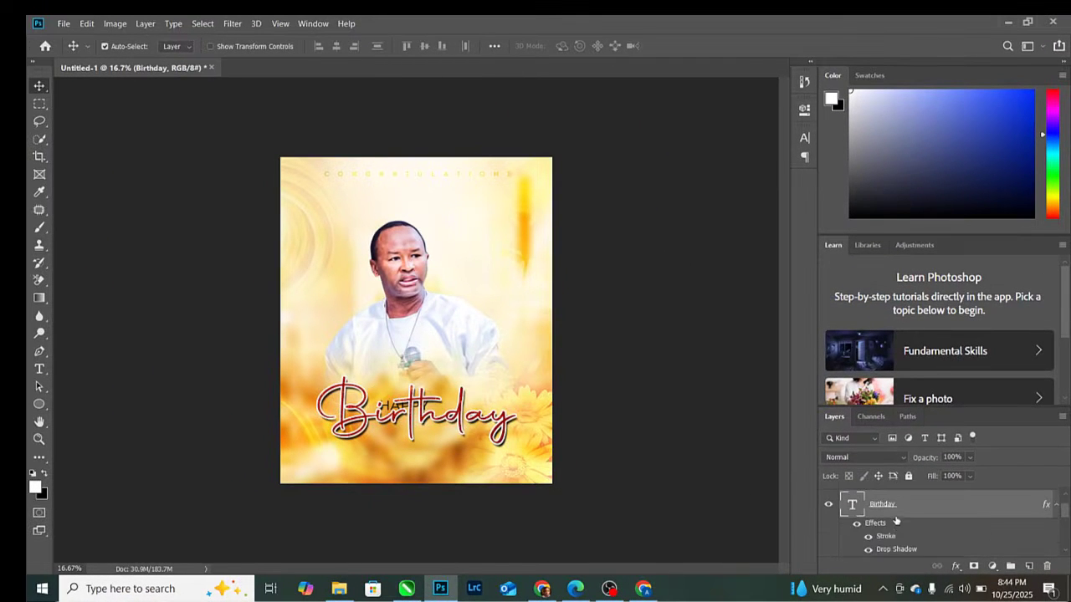
scroll(896, 510, "up", 1)
left_click(891, 501, "shift")
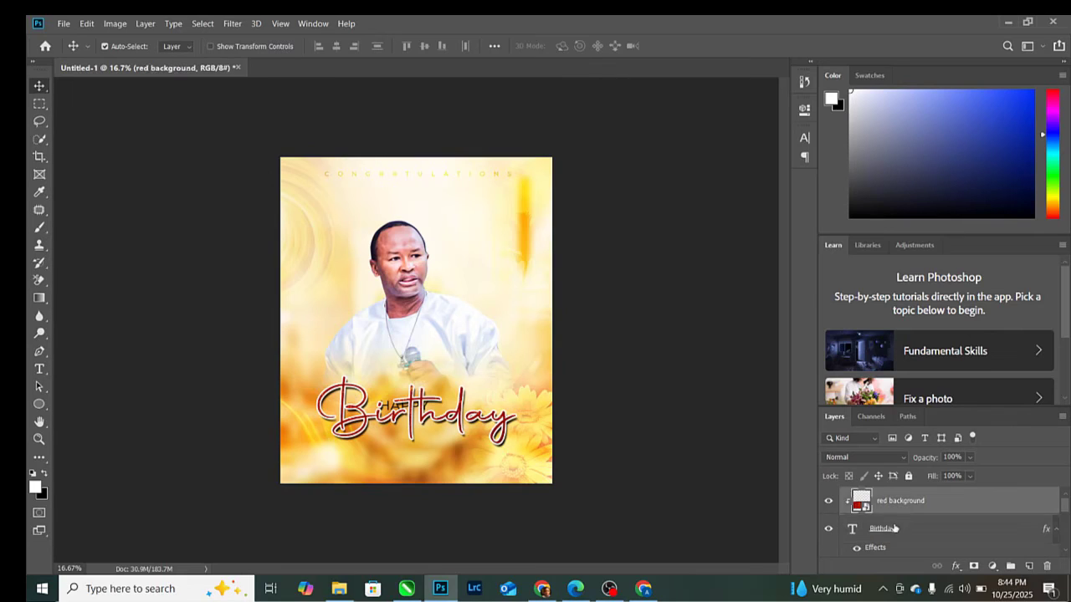
key("ctrl+g")
double_click(878, 495)
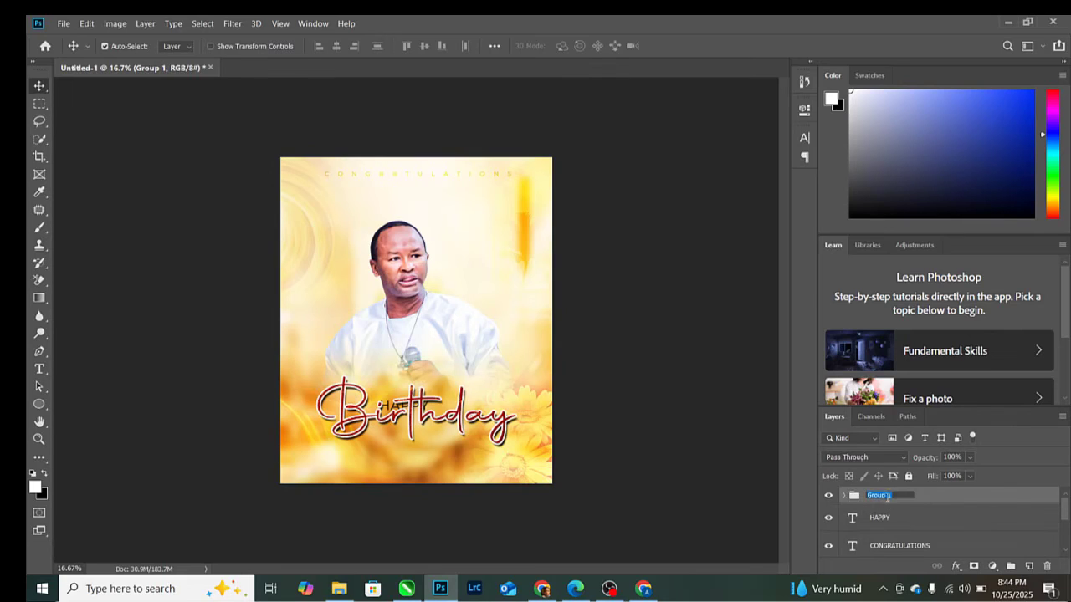
type("BE")
key("Return")
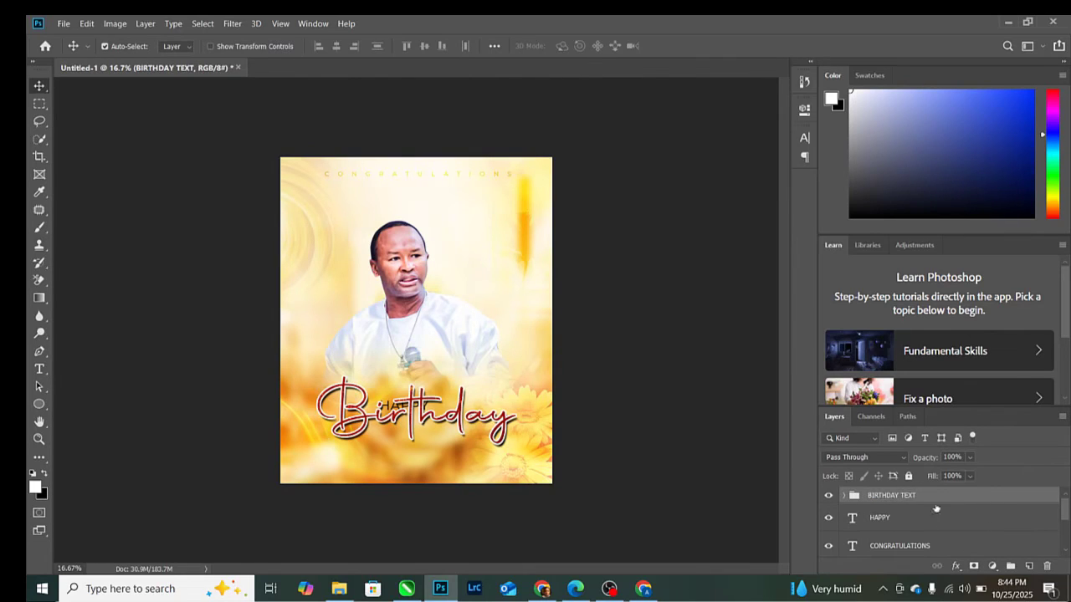
- Reselect the BIRTHDAY TEXT group and collapse its contents
left_click(402, 410)
left_click(401, 410)
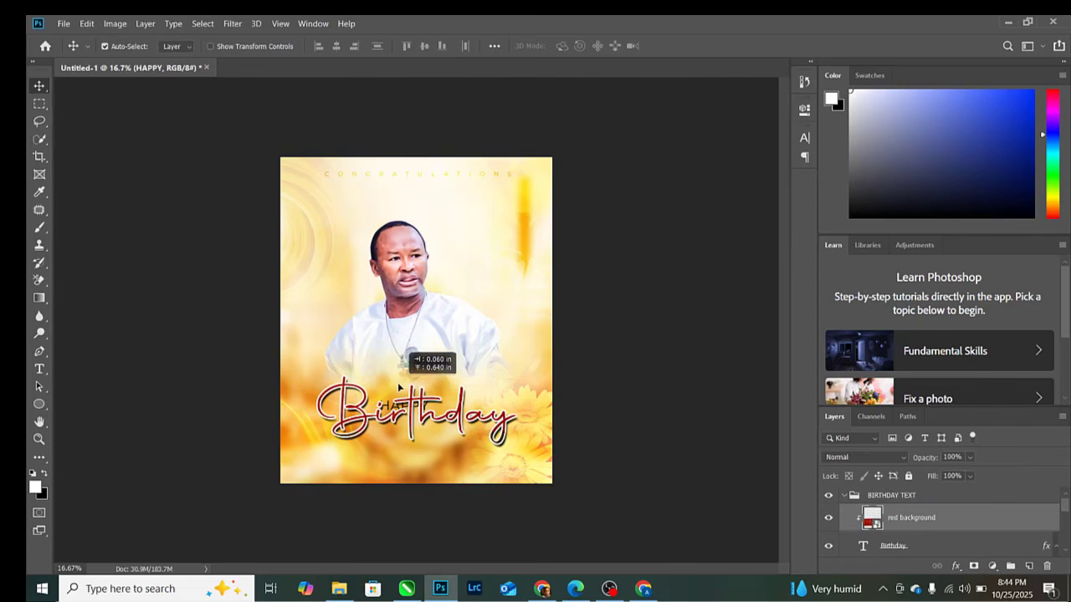
left_click(854, 497)
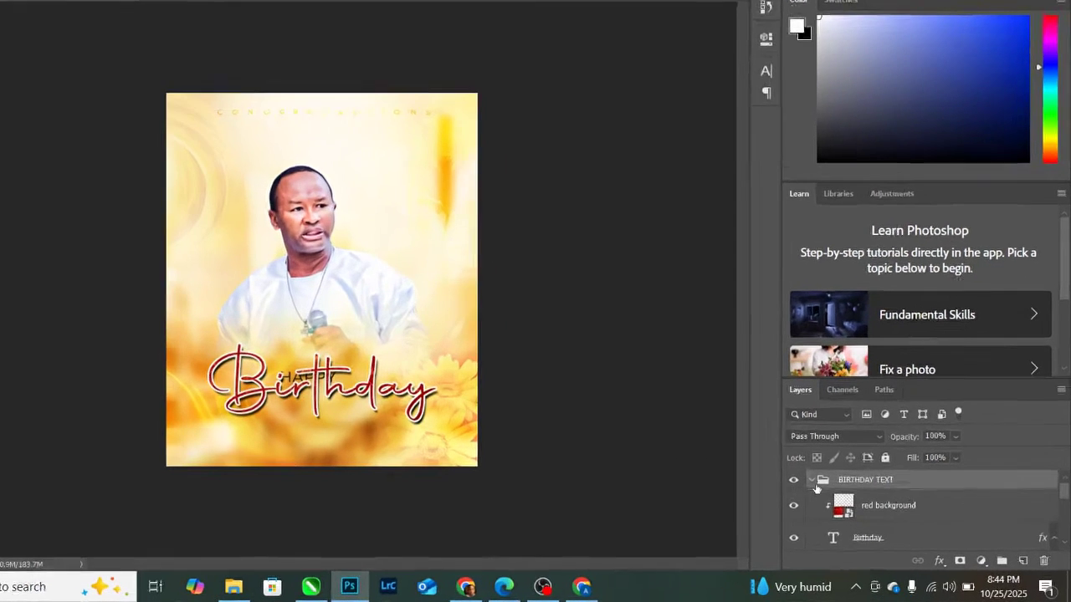
left_click(812, 480)
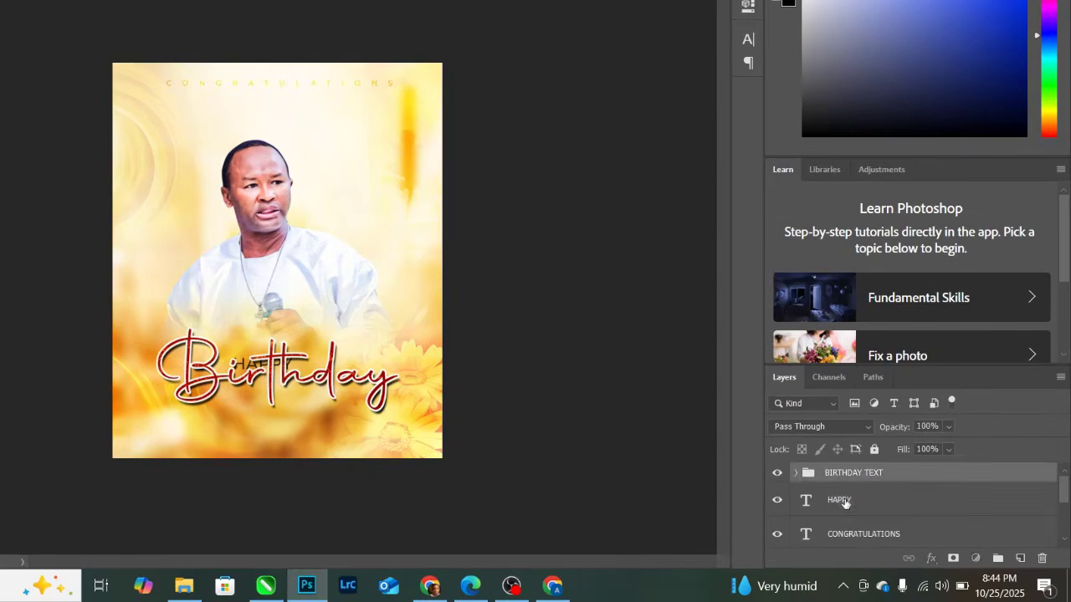
- Resize the HAPPY text and move the BIRTHDAY TEXT group slightly down
left_click(841, 501)
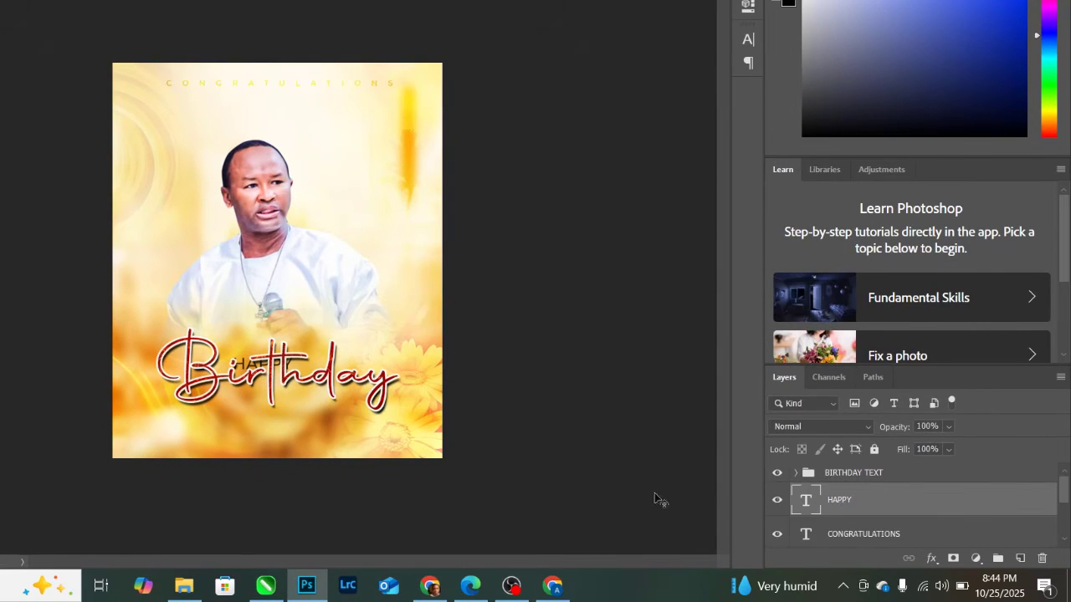
left_click_drag(251, 365, 250, 337)
left_click_drag(338, 331, 293, 343)
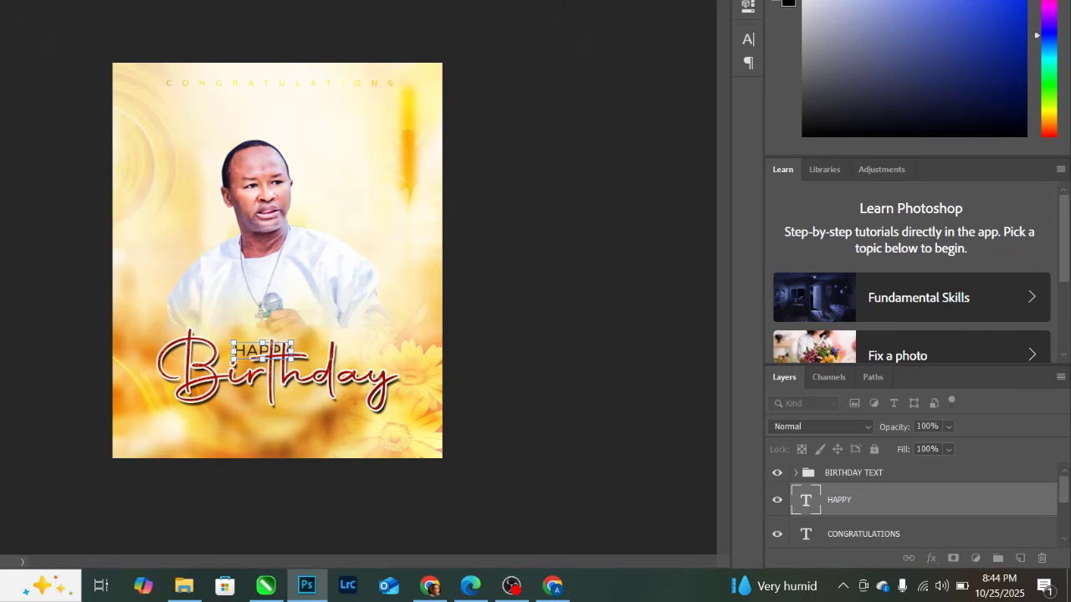
key("Return")
left_click(870, 473)
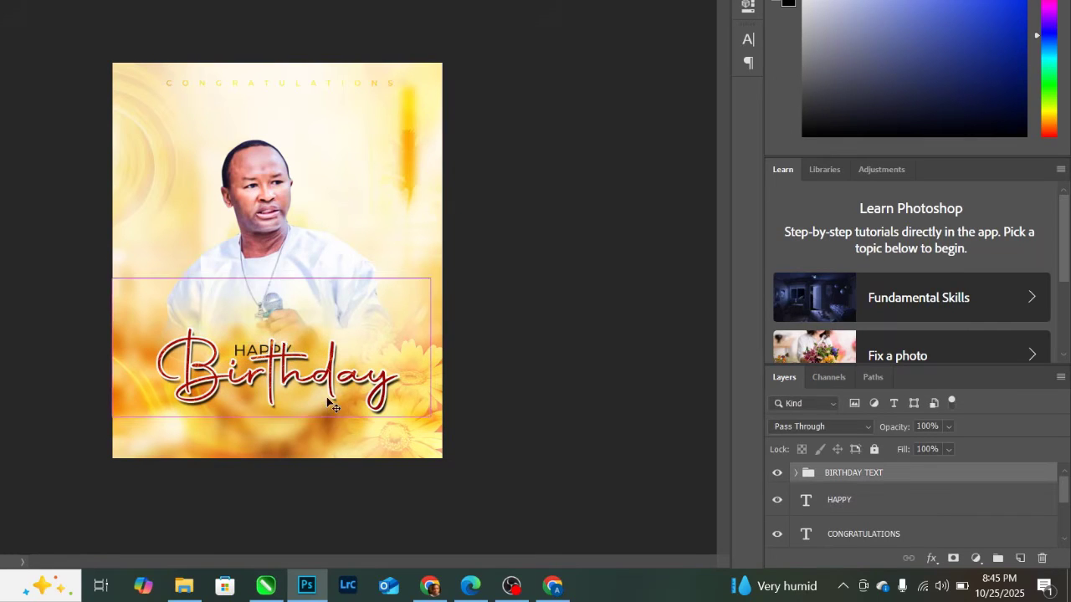
key("ctrl+t")
left_click_drag(331, 374, 331, 377)
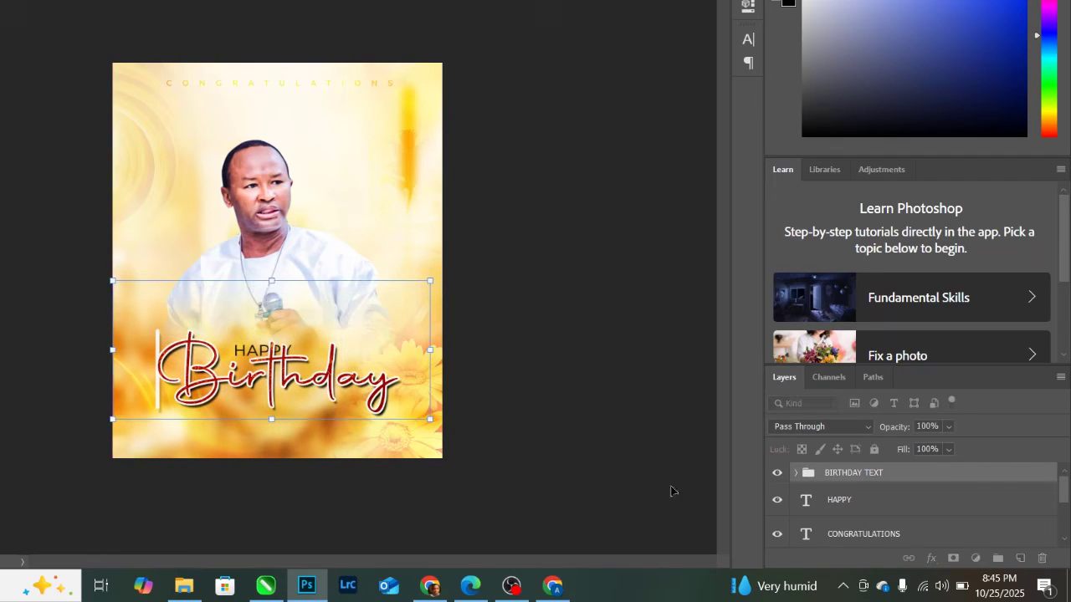
- Scale HAPPY a little smaller and nudge it into position
left_click(843, 502)
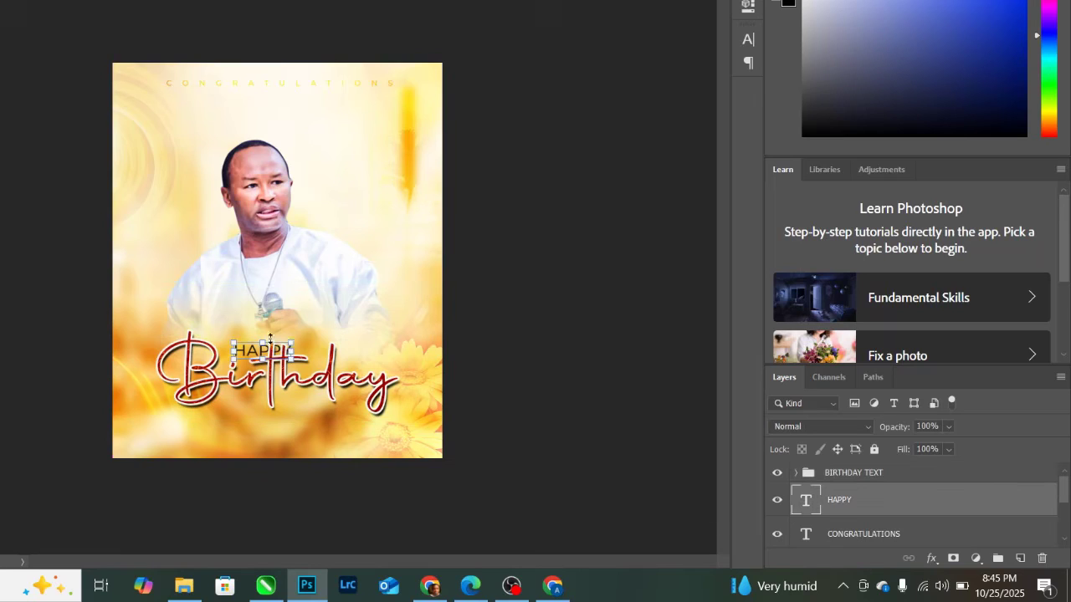
left_click_drag(292, 340, 279, 341)
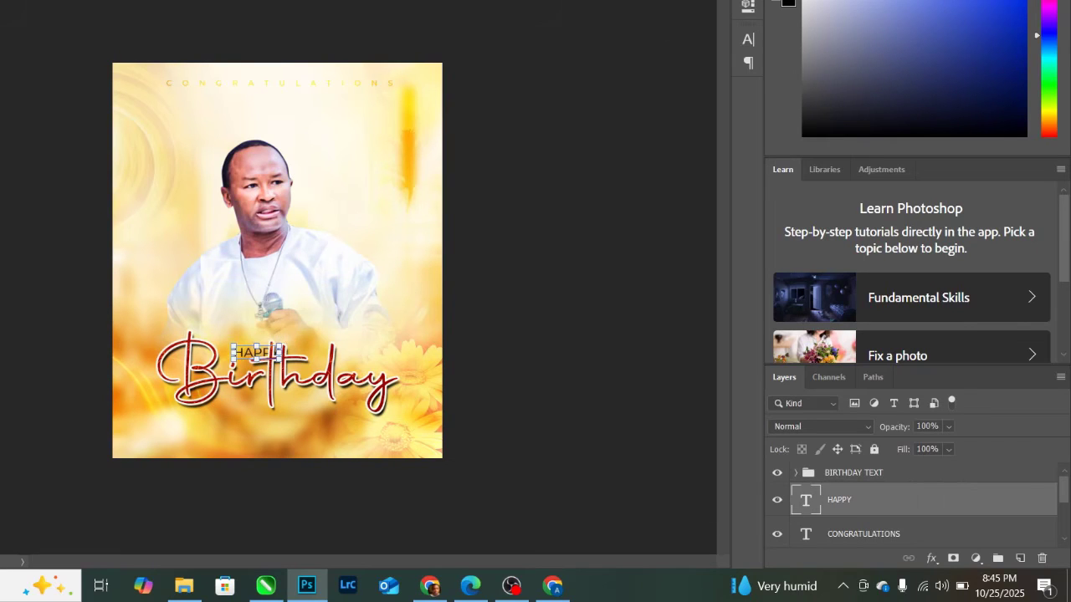
key("Return")
key("shift+Left")
key("shift+Left")
key("shift+Left")
key("shift+Left")
key("shift+Left")
key("shift+Left")
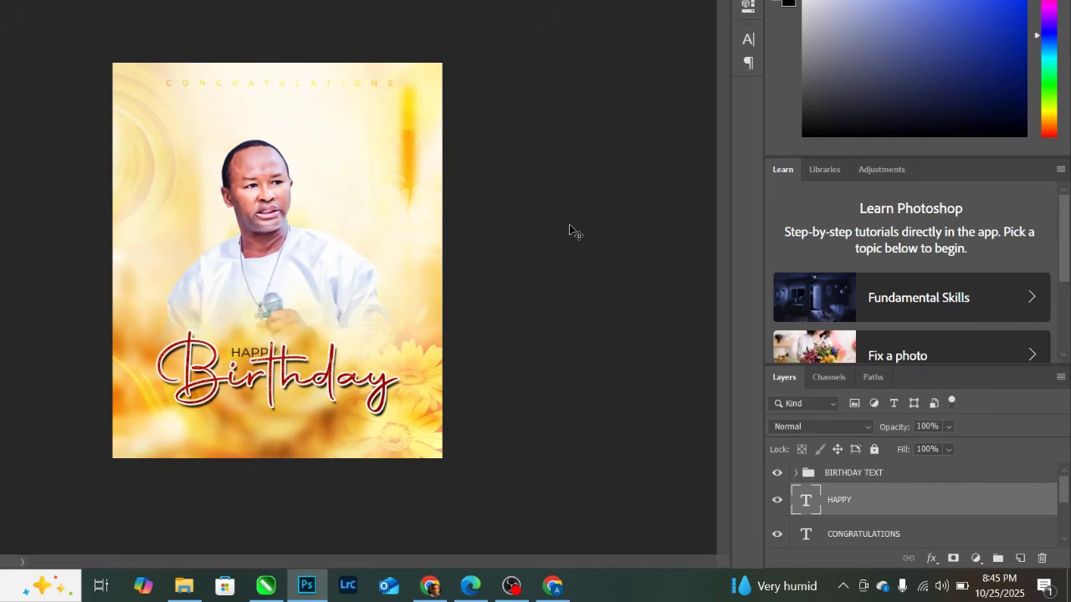
key("Up")
key("Up")
key("Right")
key("Right")
key("Right")
key("Left")
- Set the HAPPY layer's blend mode to Soft Light
left_click(848, 423)
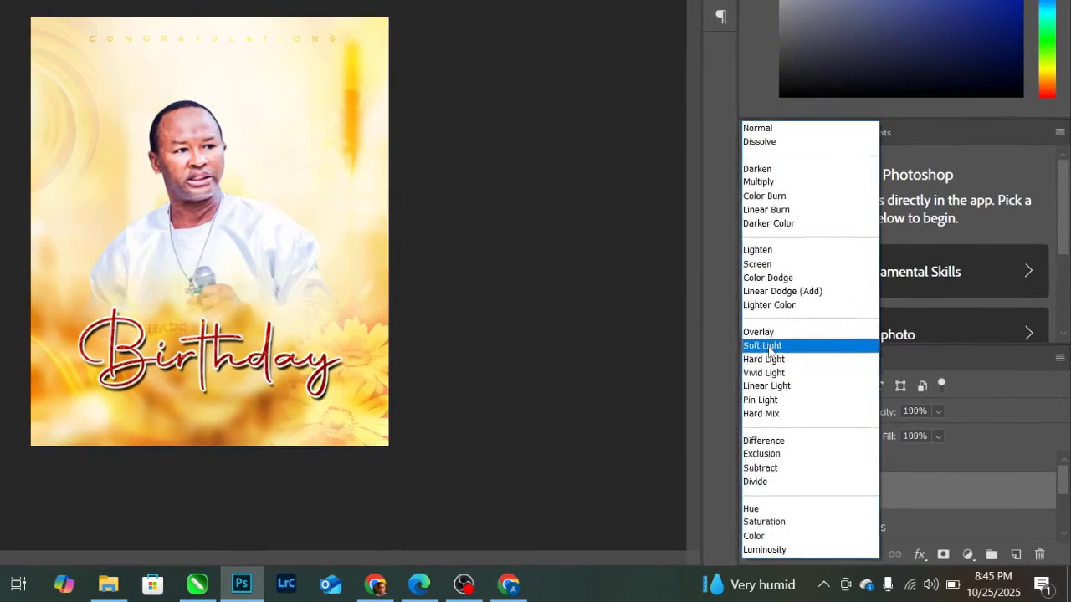
left_click(762, 345)
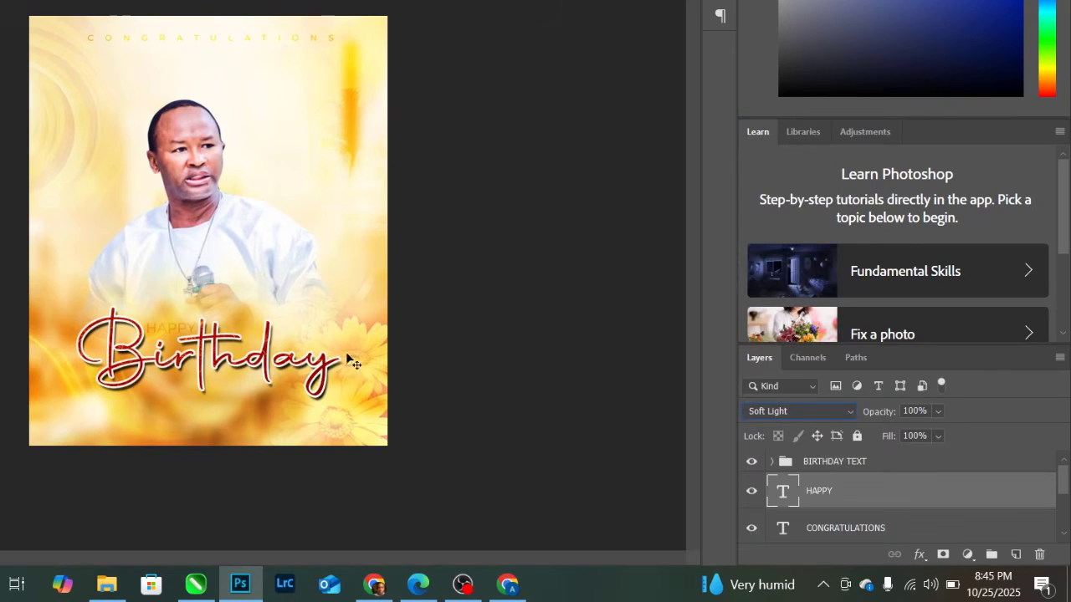
left_click(844, 468)
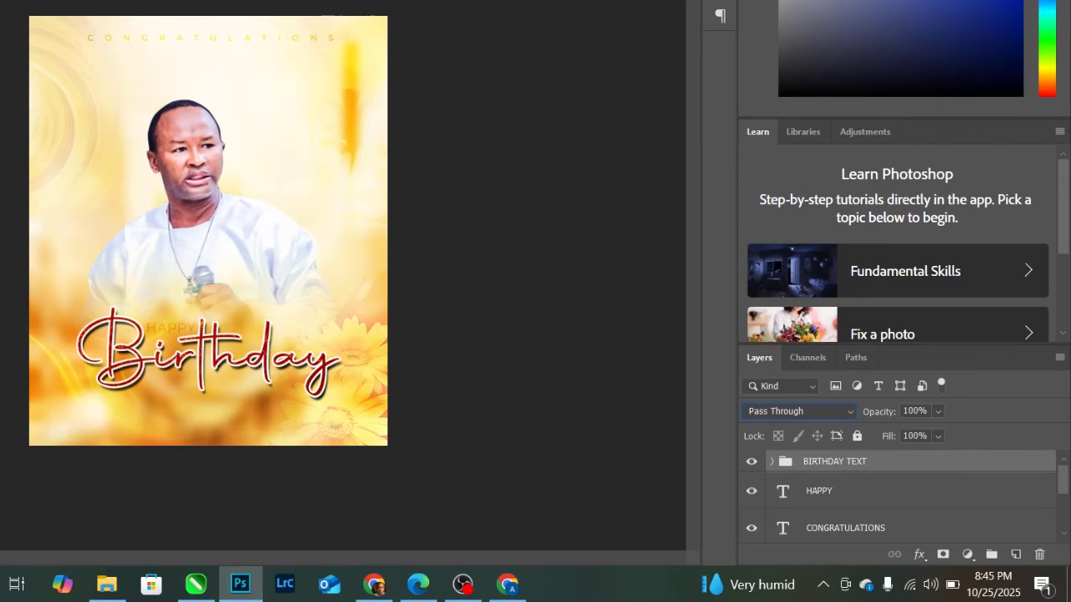
- Type the celebrant's full name as a new text line and place it just below Birthday
left_click(123, 127)
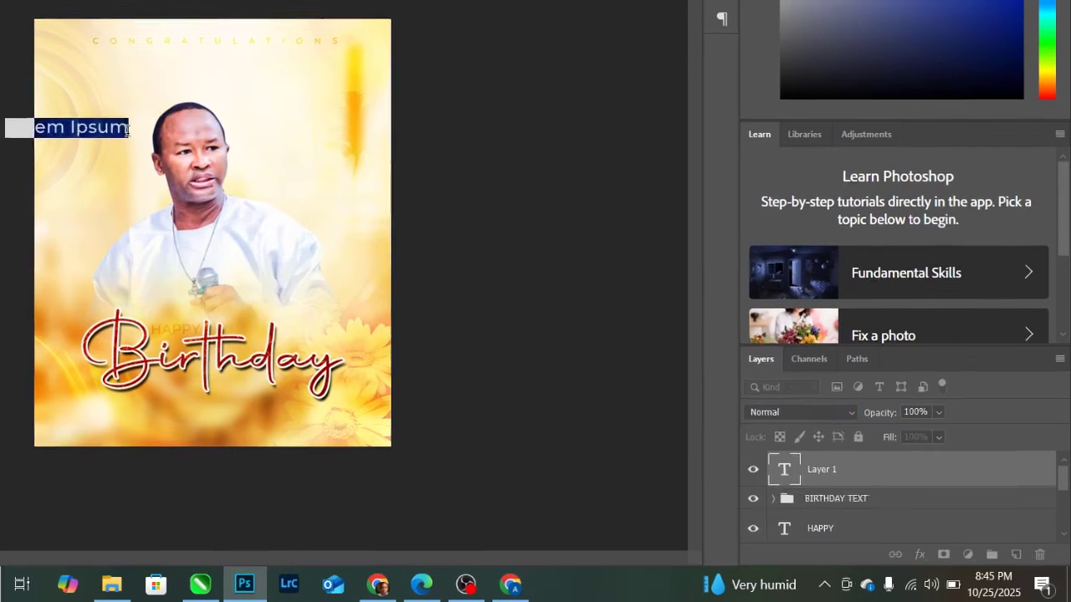
key("ctrl+a")
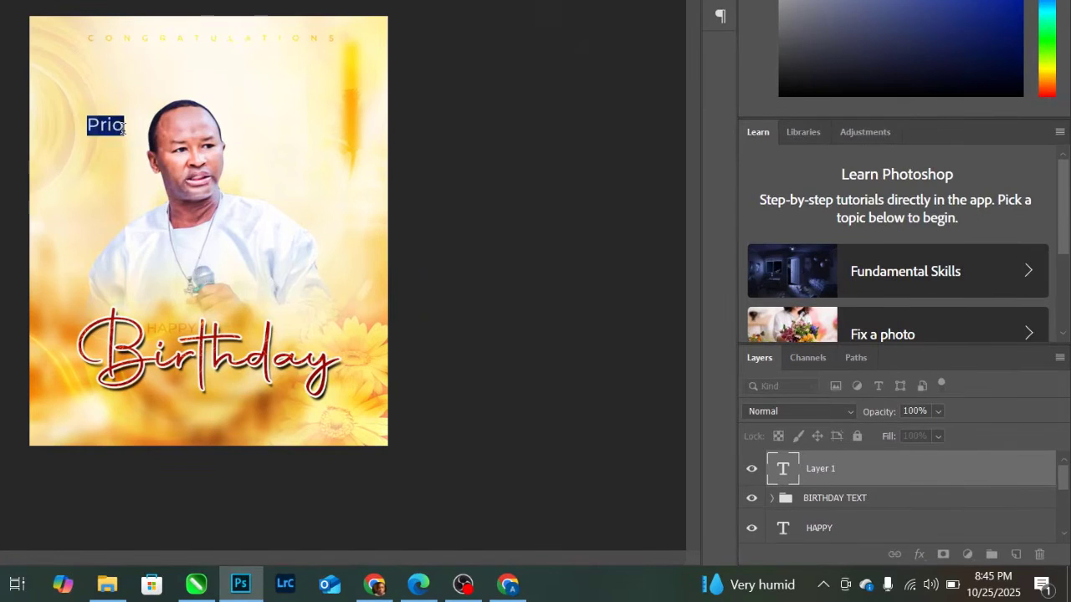
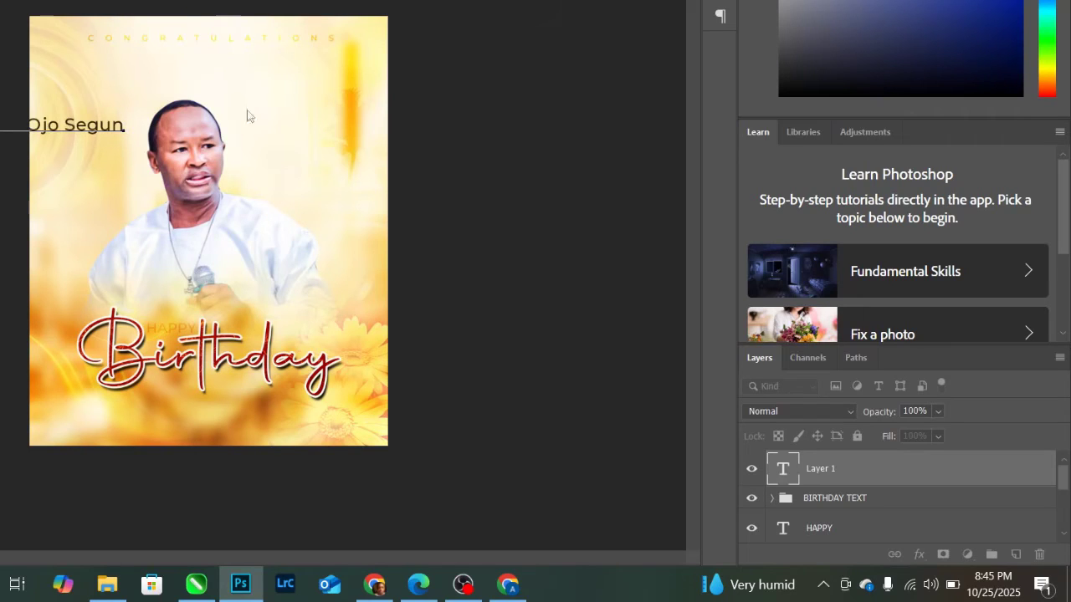
key("ctrl+Return")
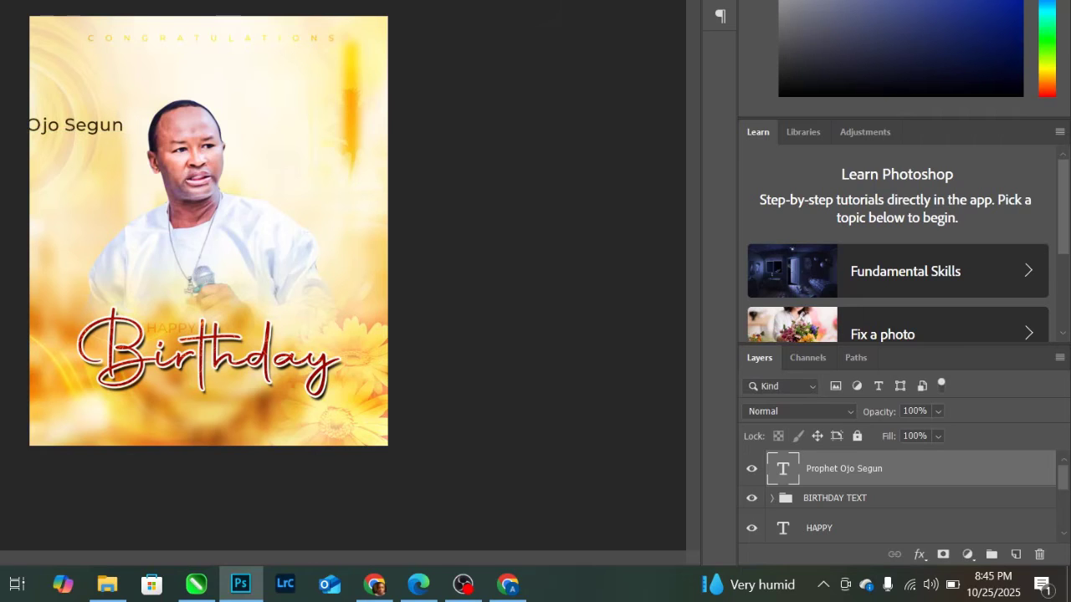
left_click_drag(100, 136, 264, 402)
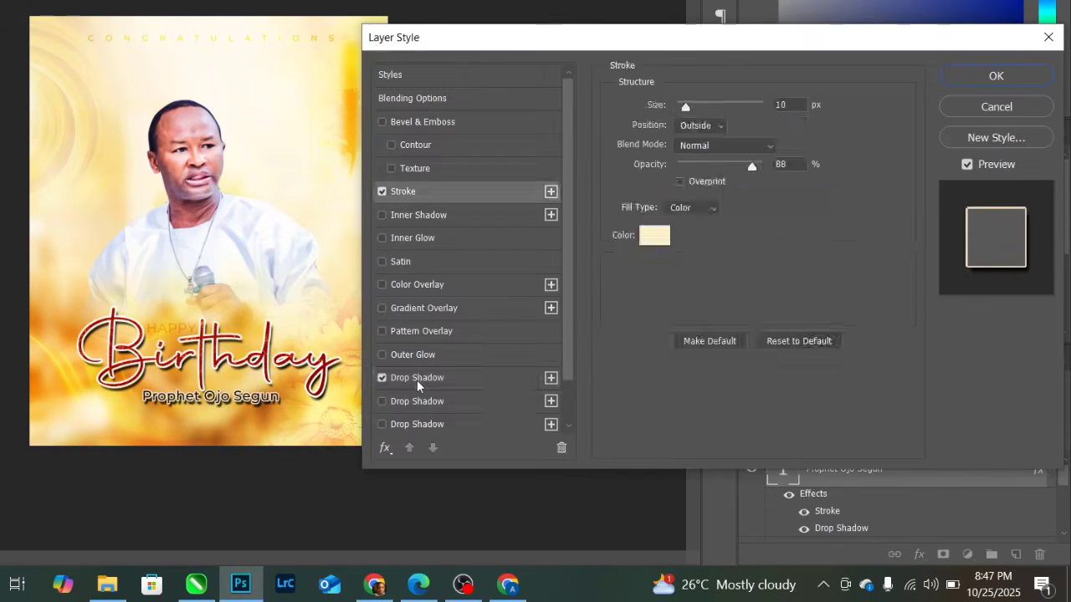
- Adjust the name's drop shadow to distance 12, spread 16 and size 13
left_click(417, 378)
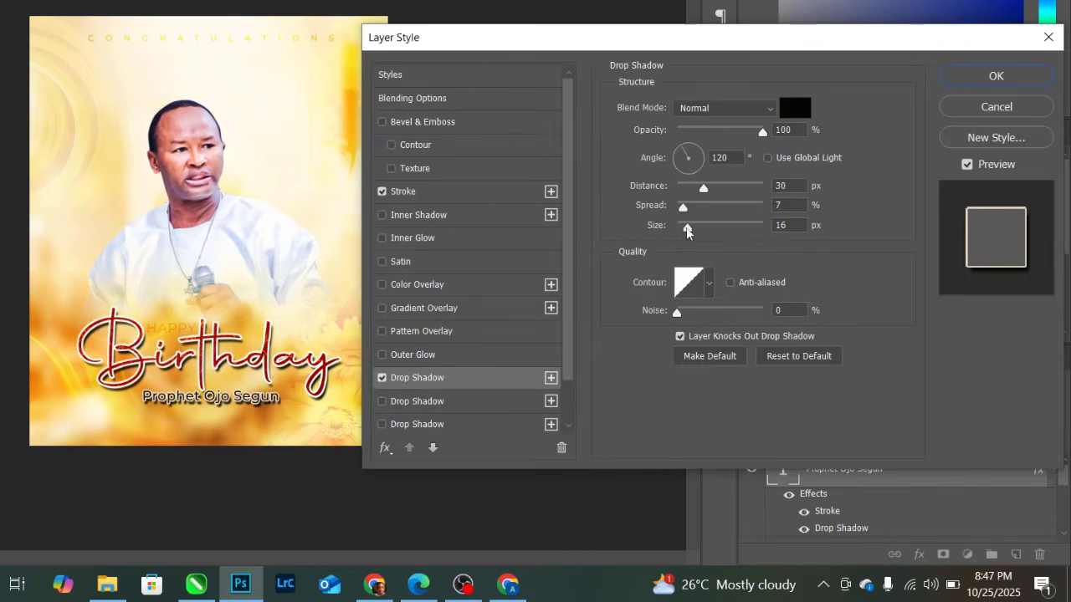
left_click_drag(687, 232, 686, 227)
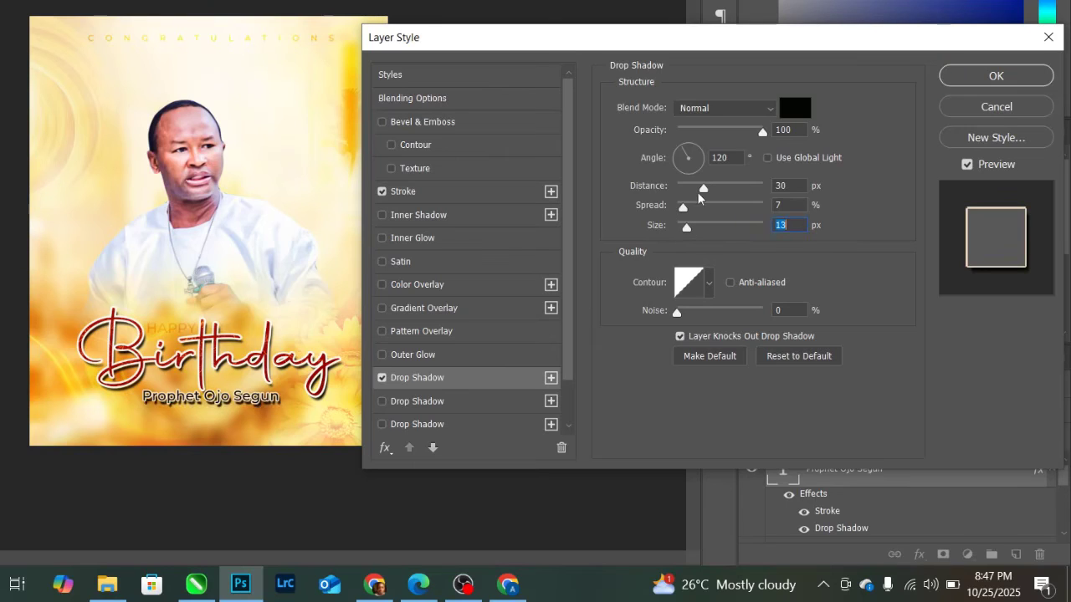
mouse_move(703, 190)
left_mouse_down()
mouse_move(688, 186)
mouse_move(687, 212)
mouse_move(691, 202)
left_mouse_up()
left_click(688, 189)
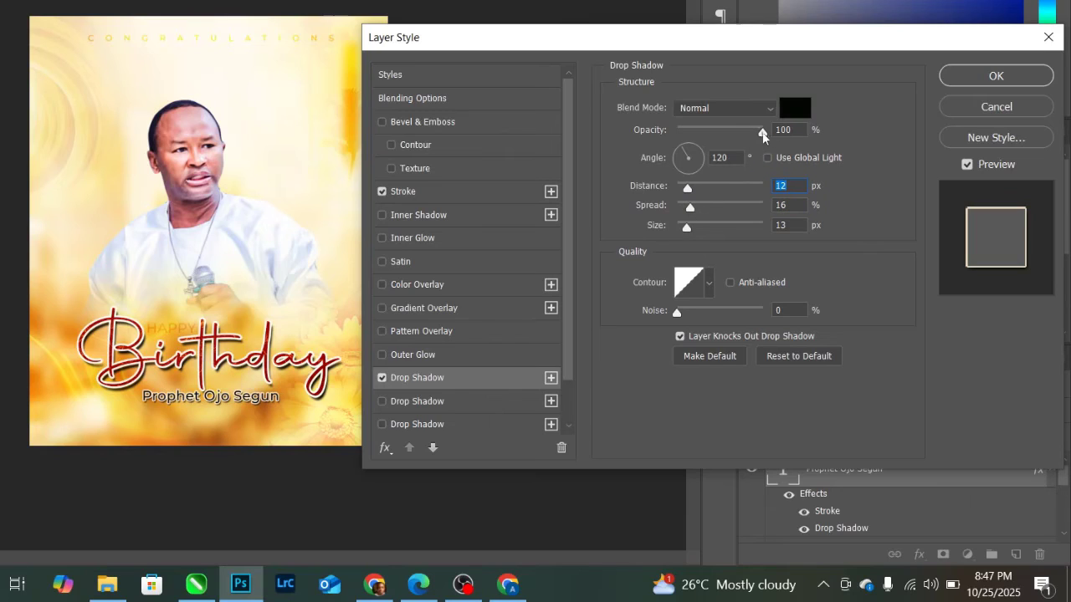
left_click_drag(762, 132, 756, 133)
- Give the name a 32 px cream stroke at 33% opacity
left_click(408, 192)
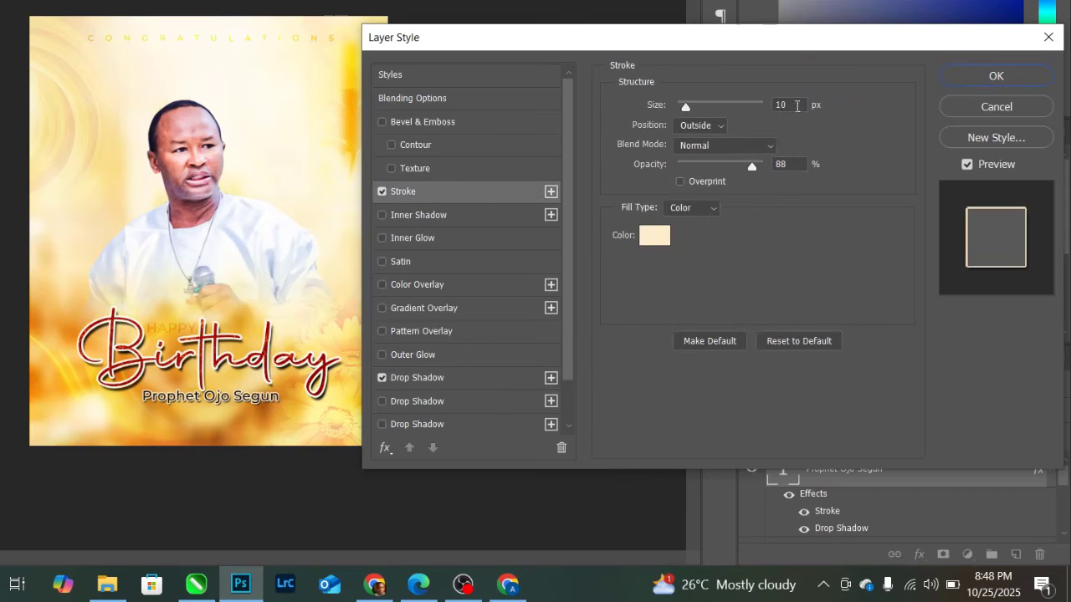
left_click_drag(797, 105, 758, 107)
type("8")
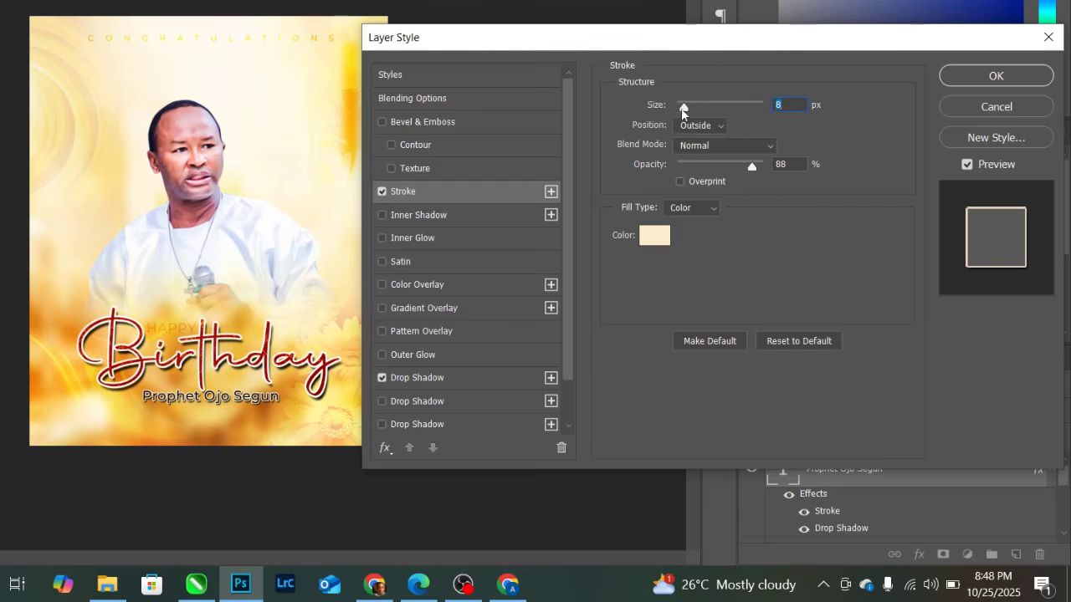
mouse_move(682, 107)
left_mouse_down()
mouse_move(704, 100)
mouse_move(694, 102)
left_mouse_up()
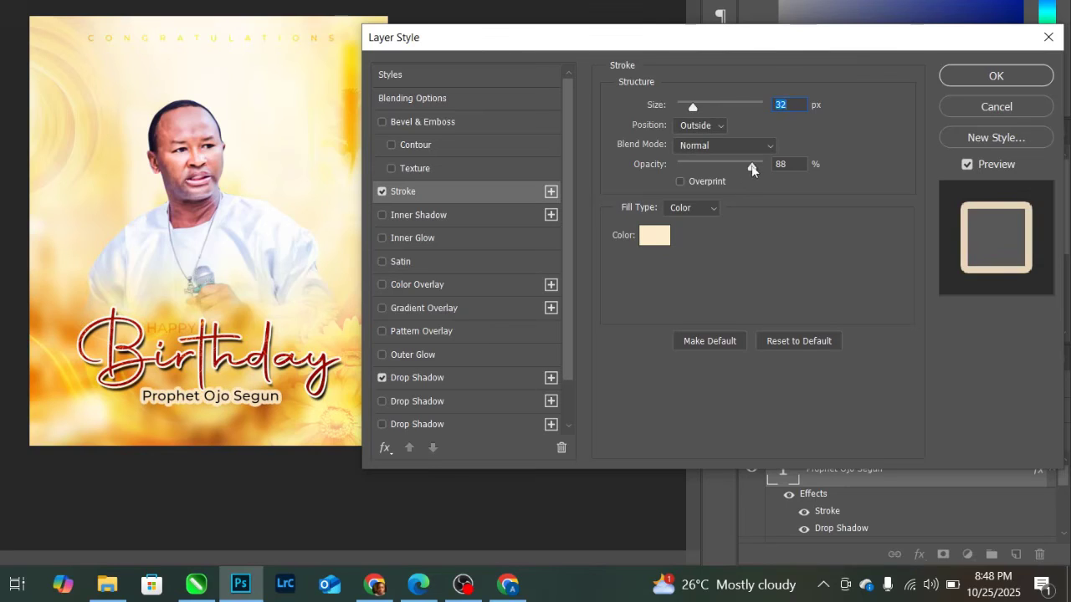
left_click_drag(752, 170, 703, 167)
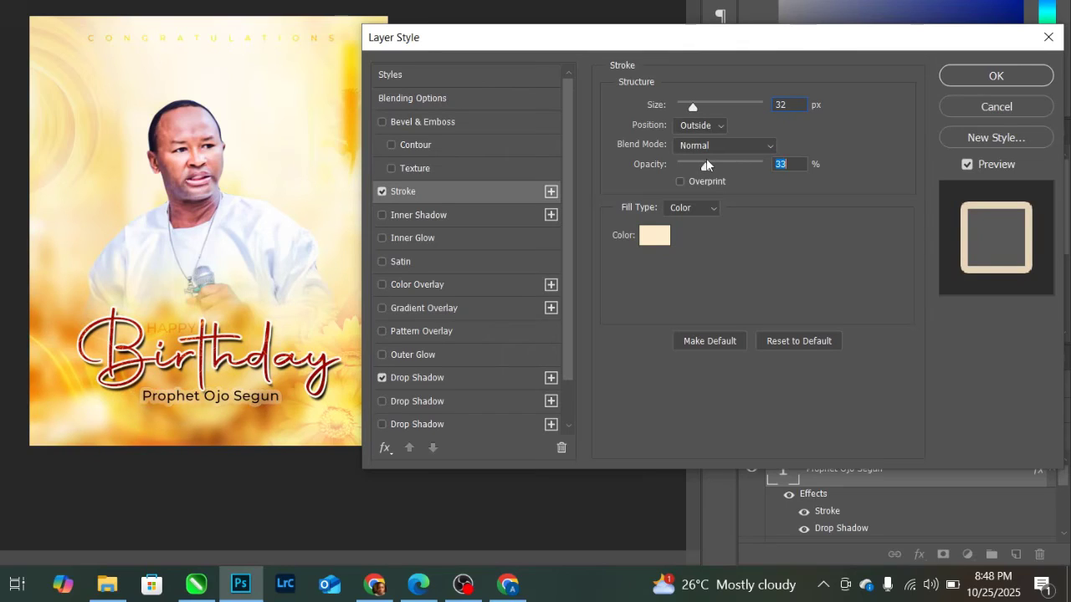
left_click_drag(712, 163, 714, 160)
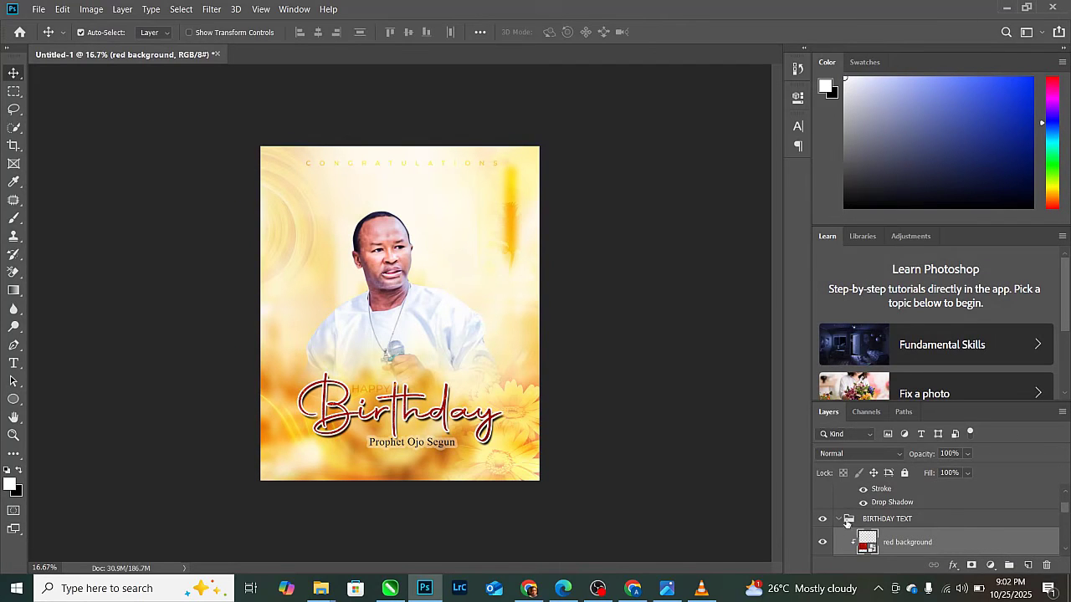
- Shift the name left so it sits centred under Birthday
left_click(841, 523)
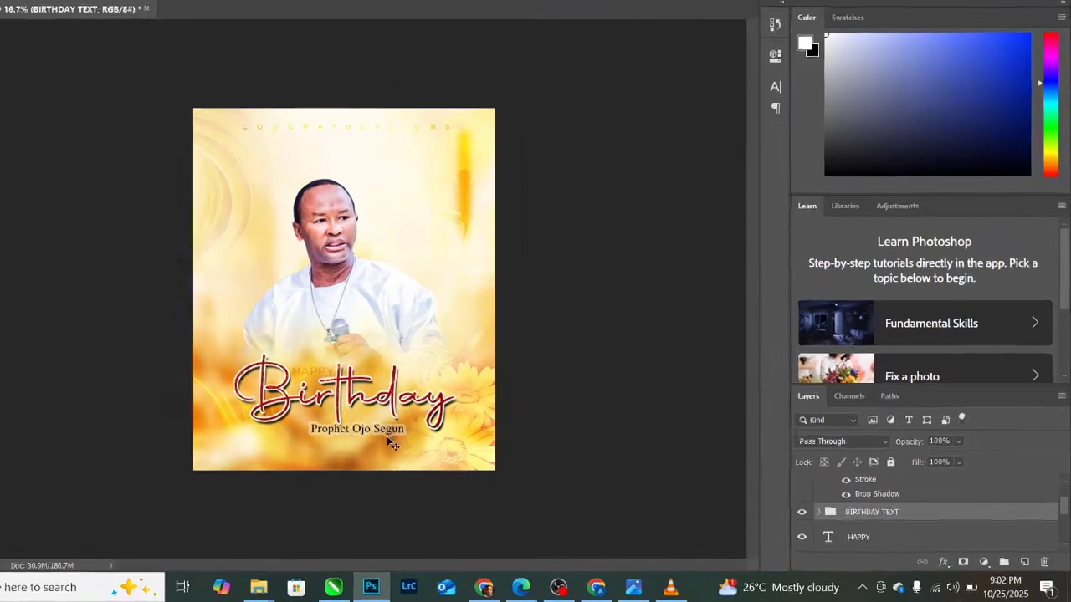
left_click(388, 436)
left_click_drag(393, 432, 374, 432)
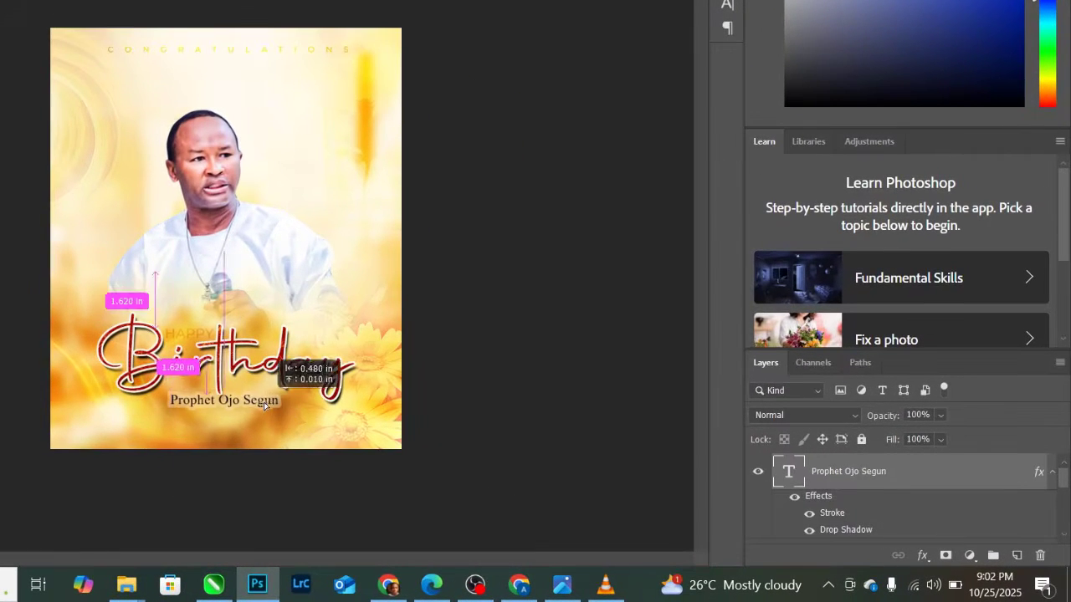
left_click_drag(262, 405, 262, 405)
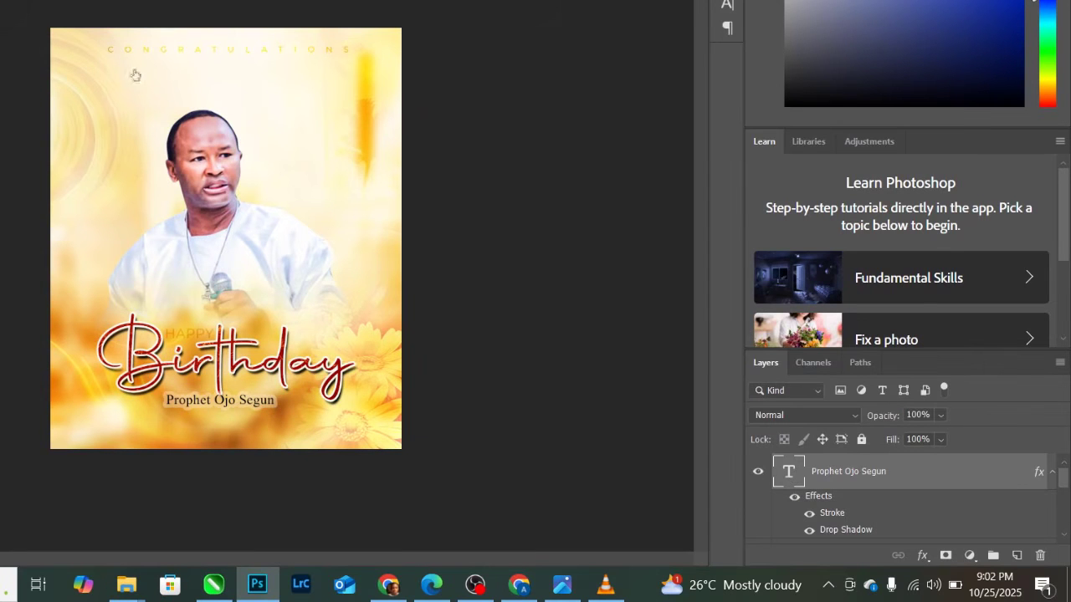
- Set the name text in Times New Roman Bold
key("ctrl+a")
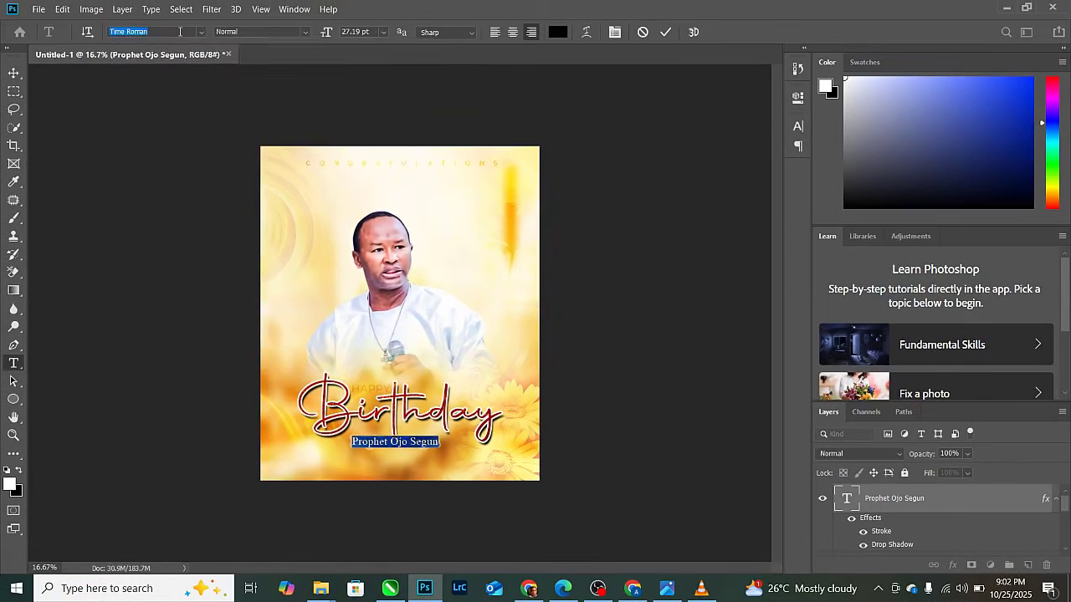
left_click(180, 32)
type("TIME")
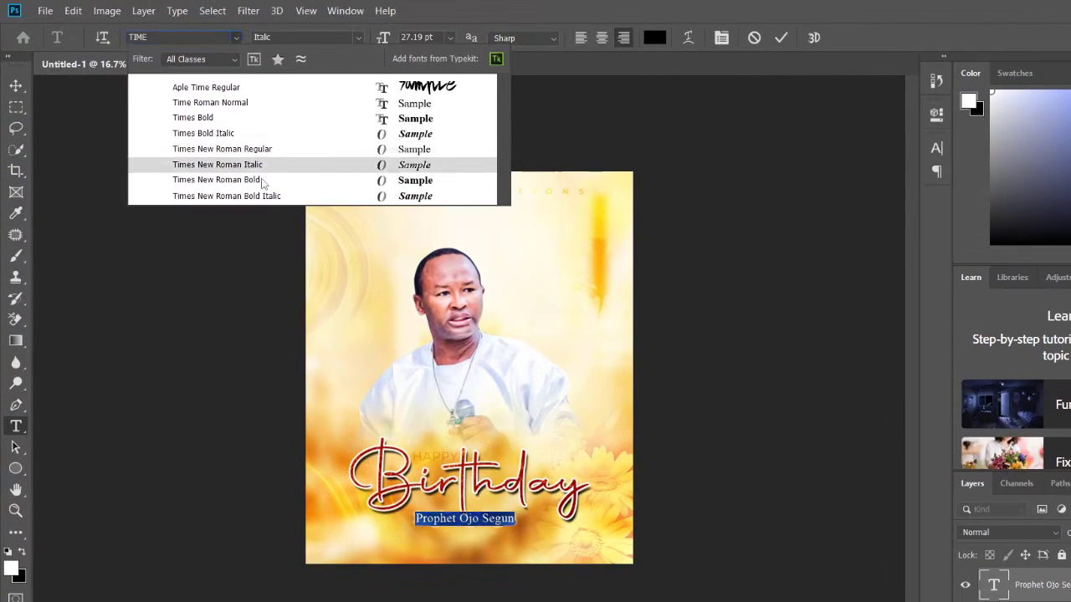
left_click(261, 178)
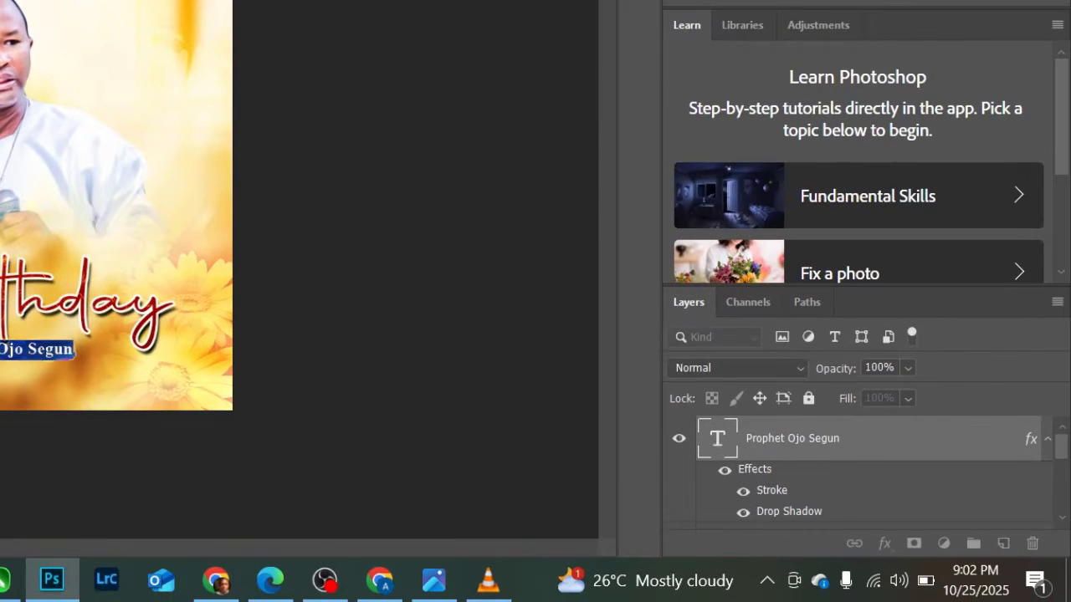
key("ctrl+Return")
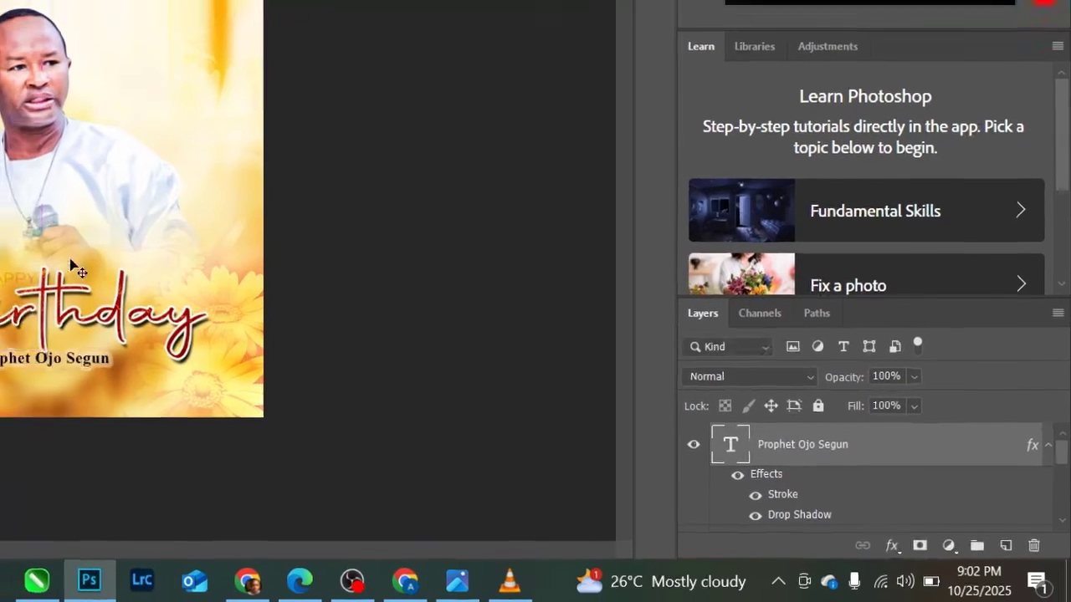
- Scale the name up slightly
key("ctrl+t")
left_click_drag(238, 384, 248, 379)
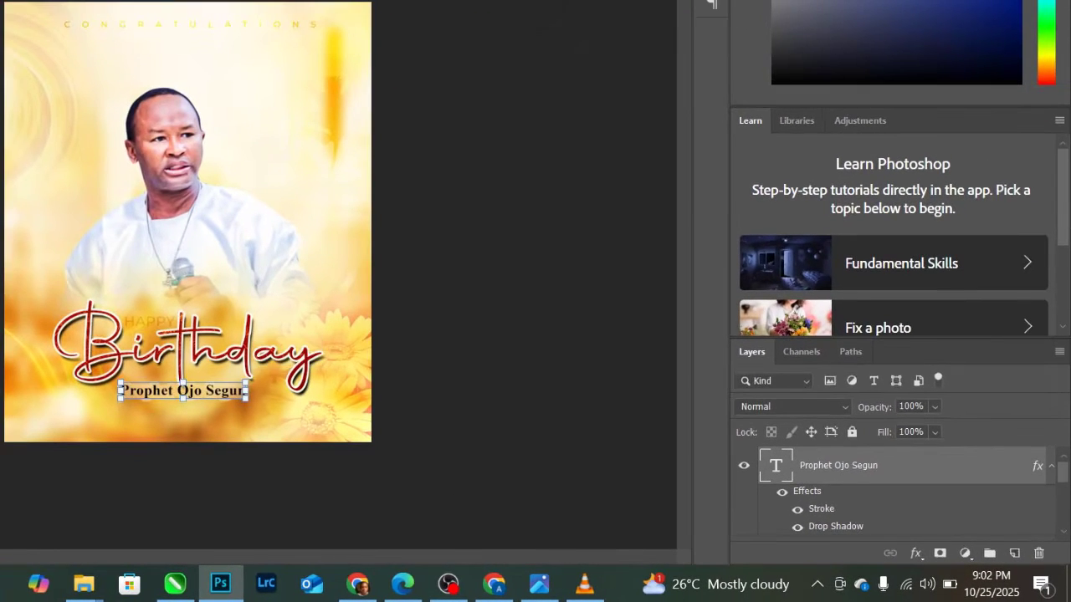
key("Return")
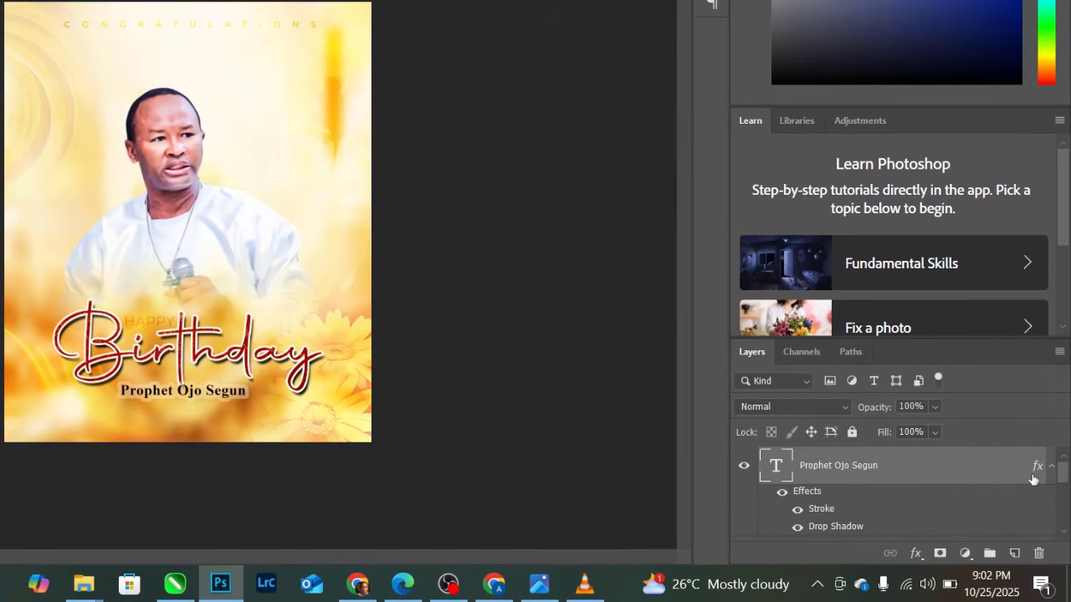
left_click(1052, 466)
- Align the portrait photo layer and BACKGROUND group on a common horizontal centre
scroll(923, 474, "down", 4)
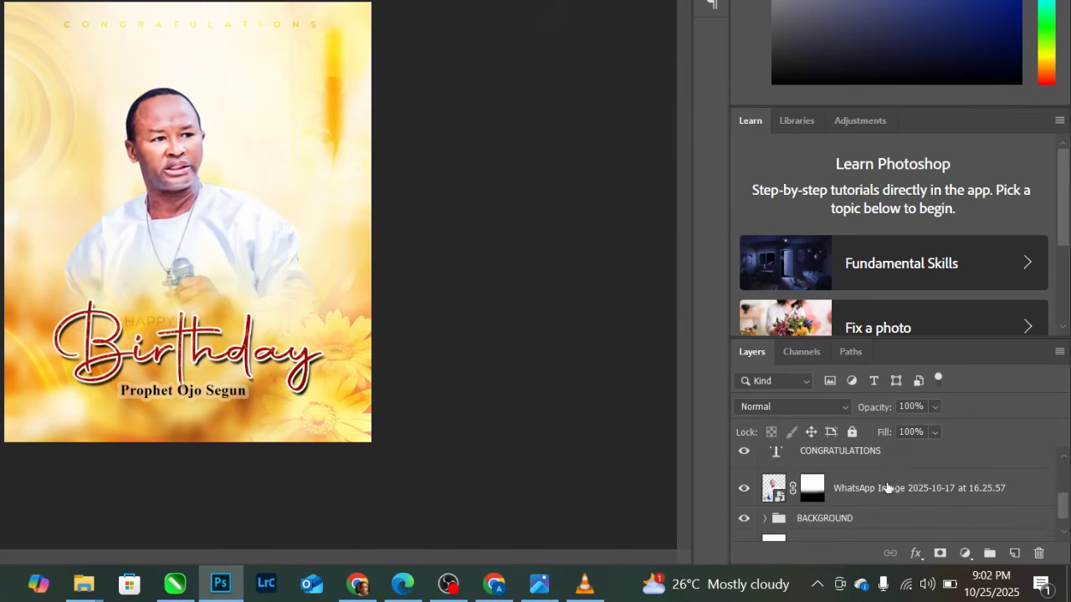
left_click(833, 494, "shift")
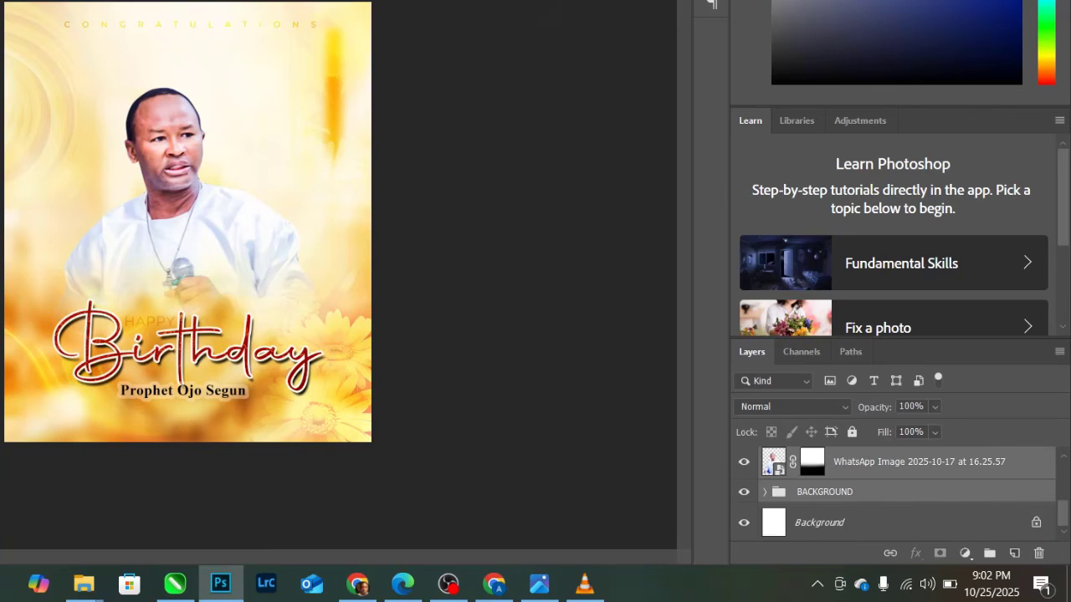
left_click(115, 1)
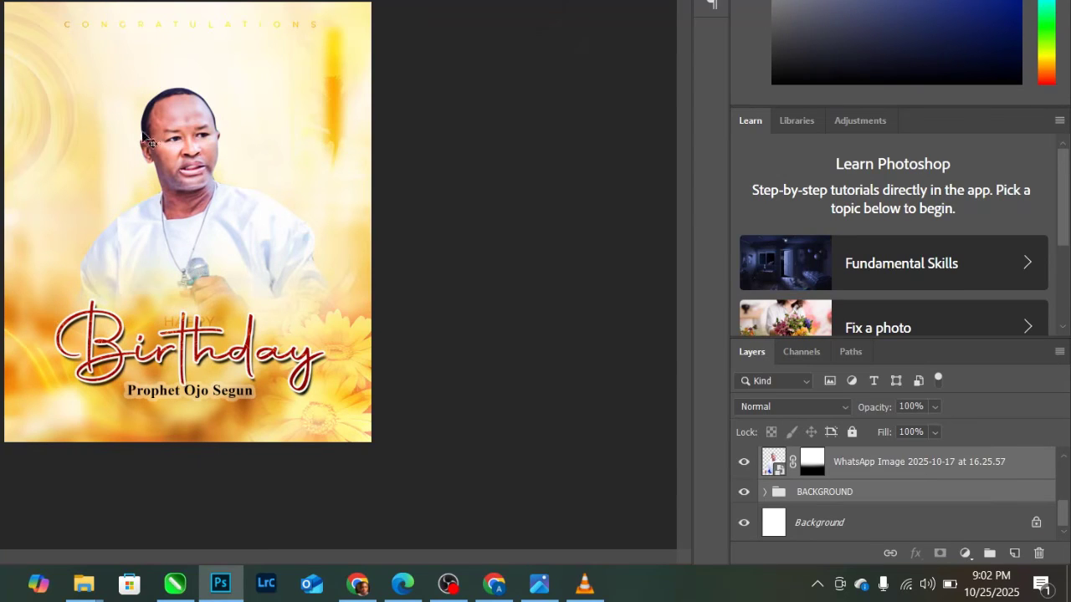
left_click(916, 467)
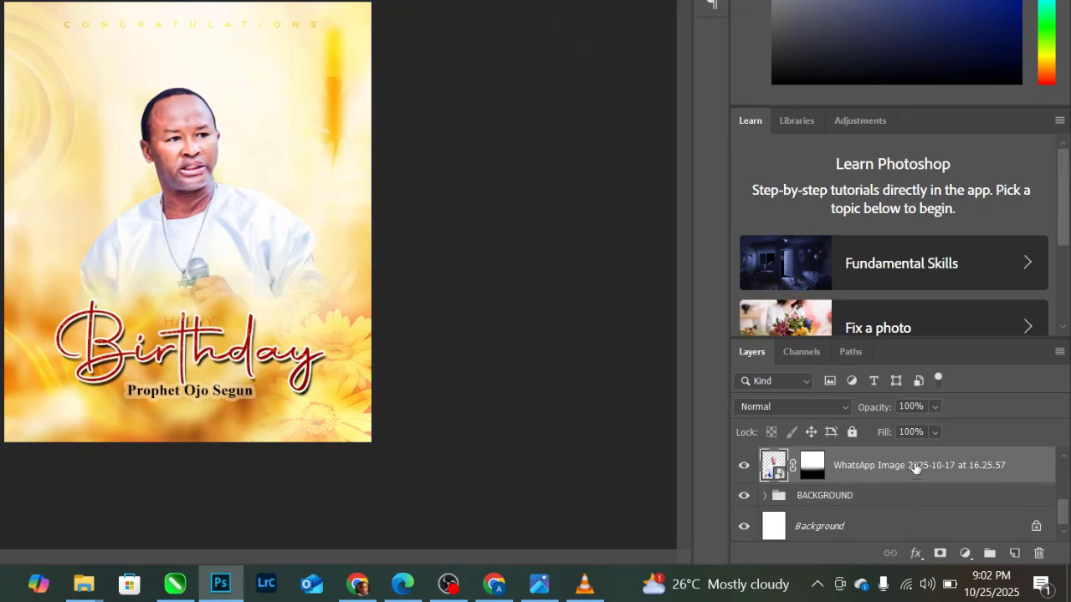
left_click(850, 501, "shift")
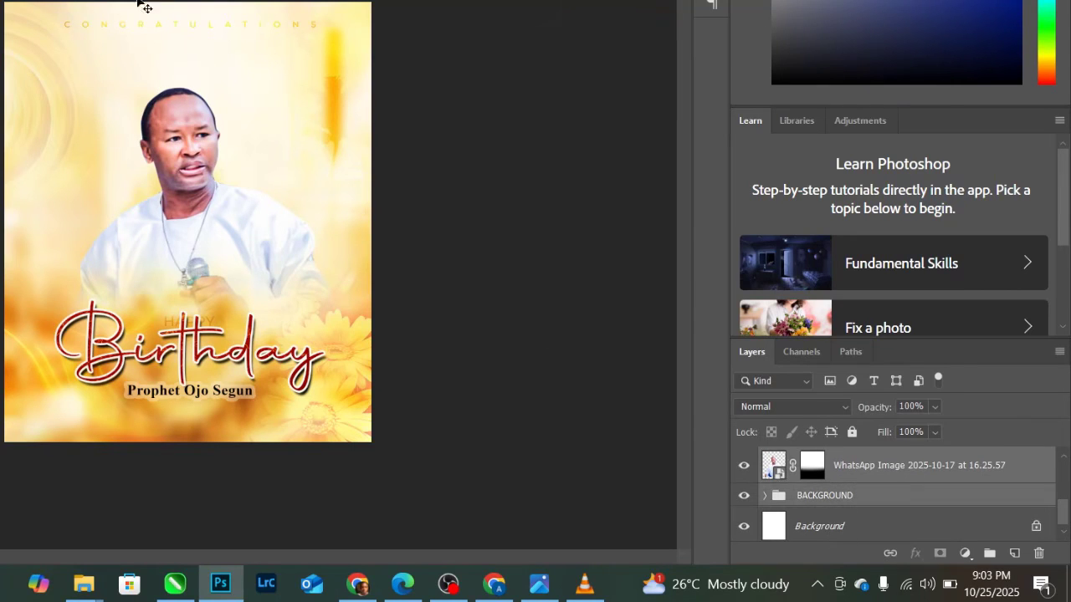
left_click(211, 92)
left_click(225, 395)
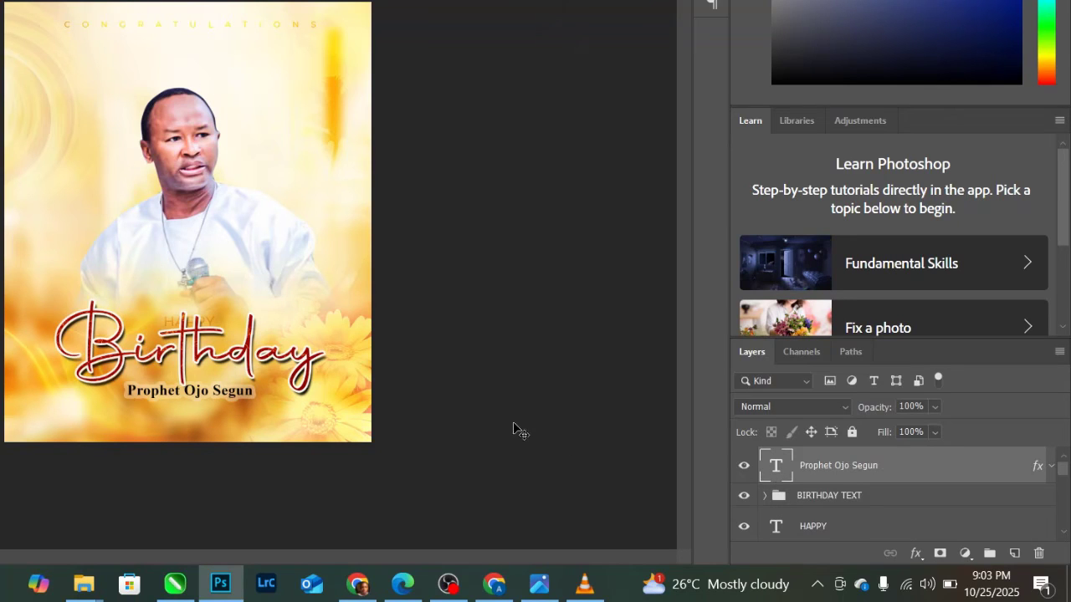
- Duplicate the name line and retype the copy as the celebrant's second name in capitals
key("ctrl+j")
left_click_drag(204, 401, 205, 418)
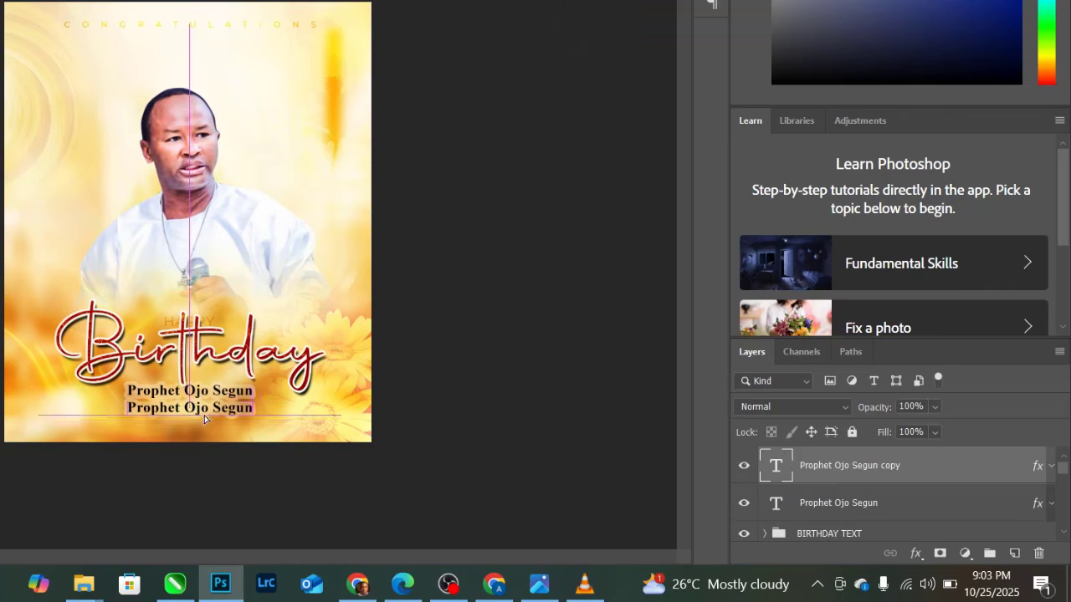
double_click(778, 467)
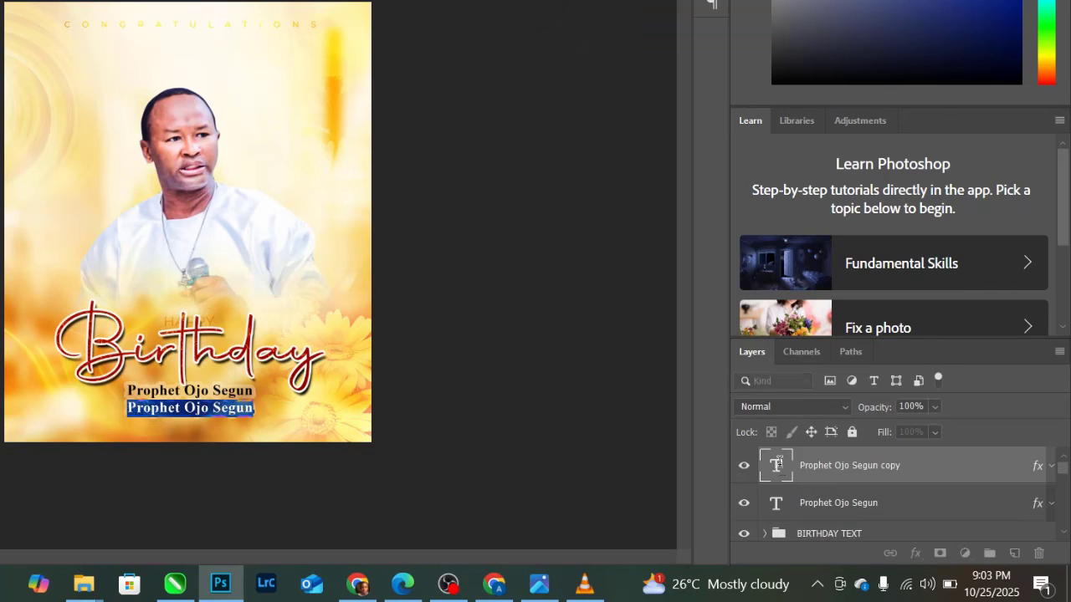
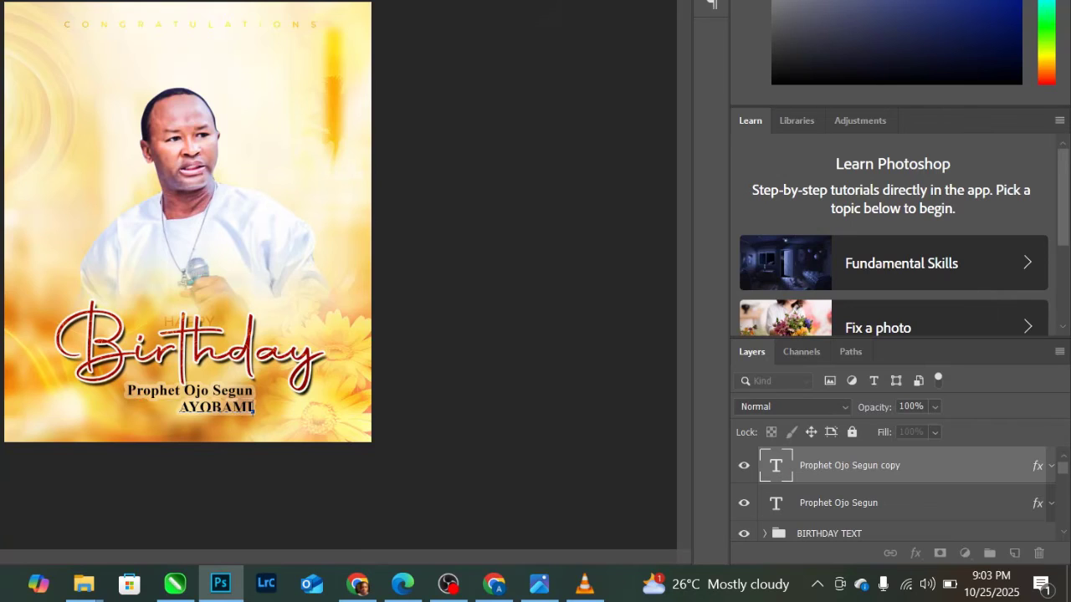
key("ctrl+Return")
- Scale the second name up and centre it beneath the first name line
key("ctrl+t")
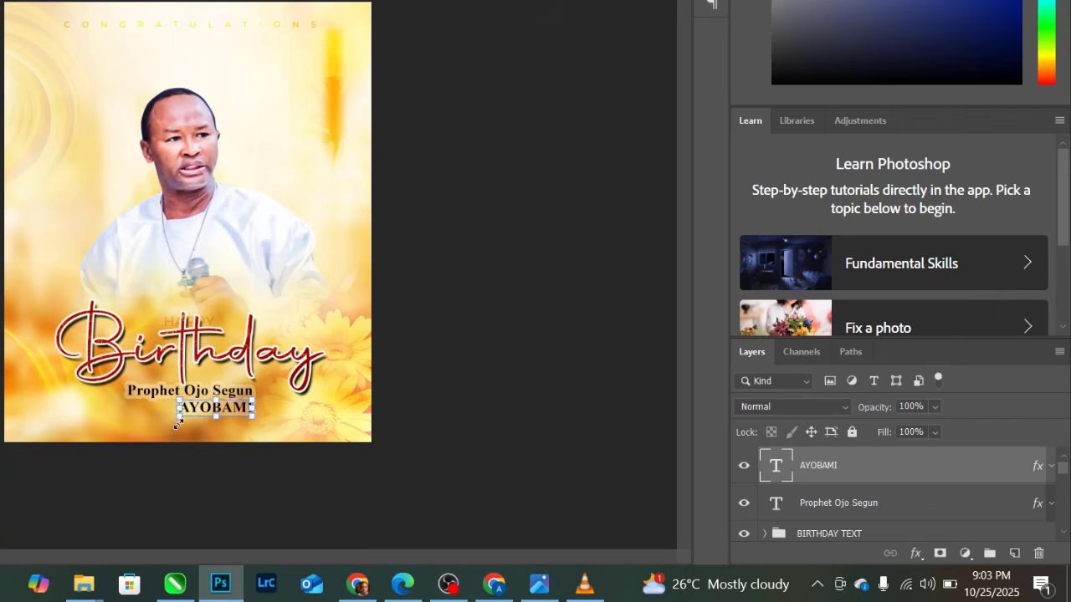
left_click_drag(179, 420, 64, 441)
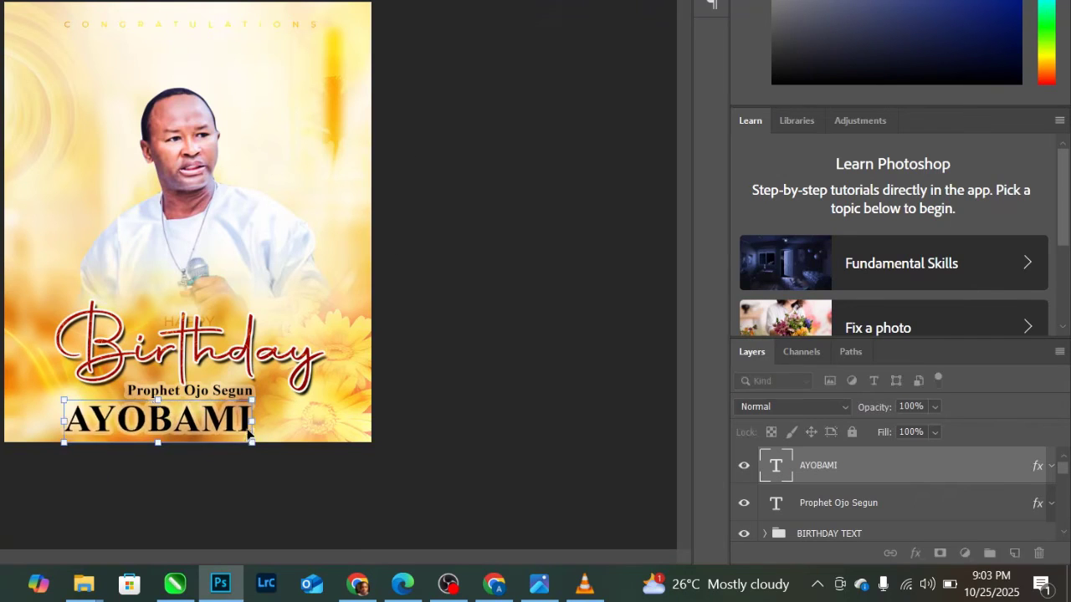
left_click_drag(244, 419, 265, 423)
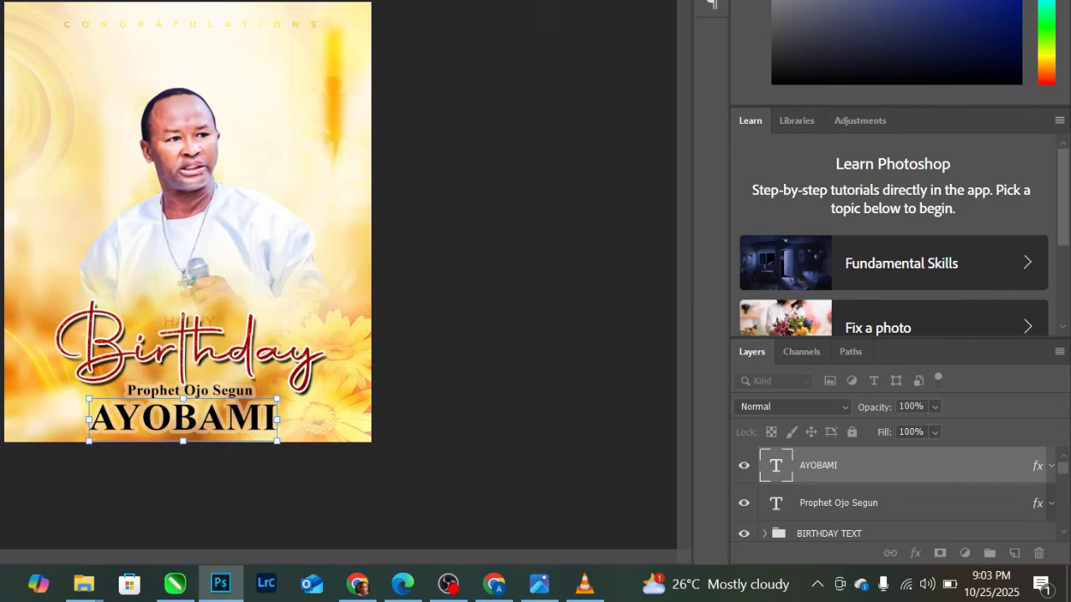
key("Return")
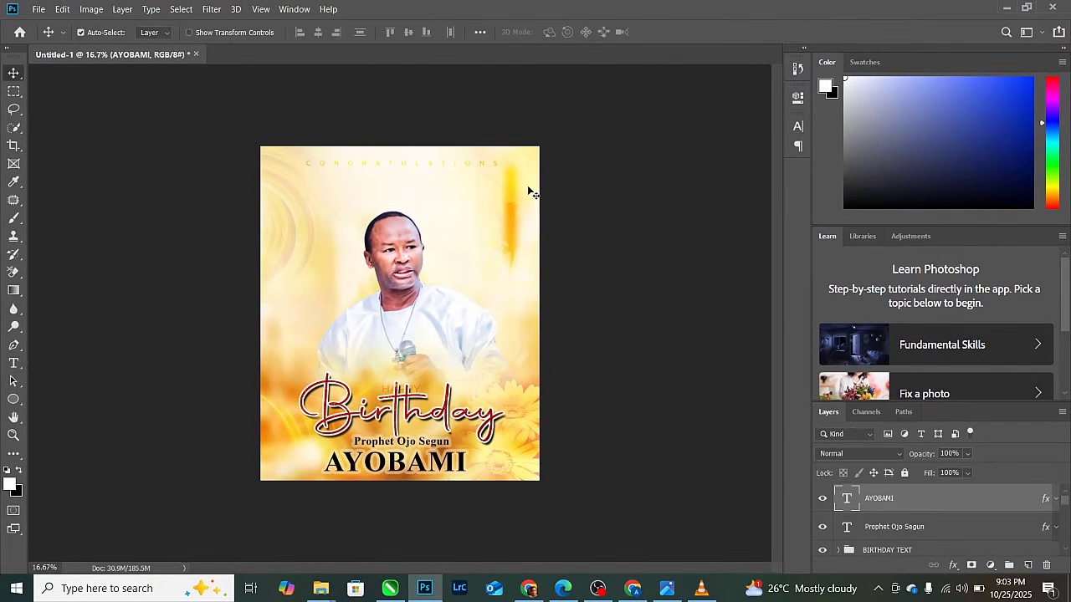
double_click(849, 498)
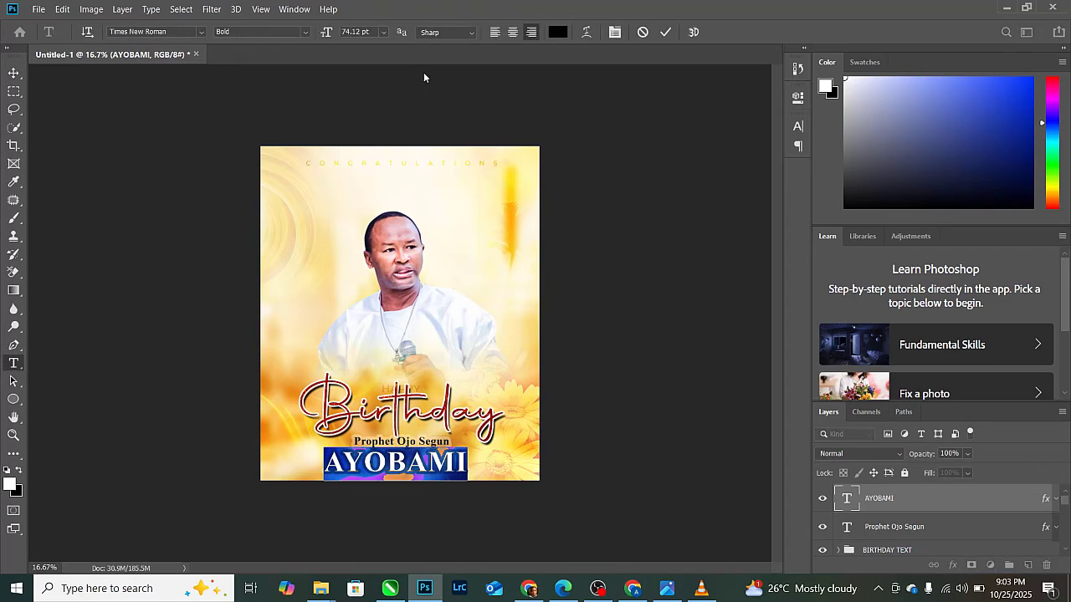
left_click(557, 32)
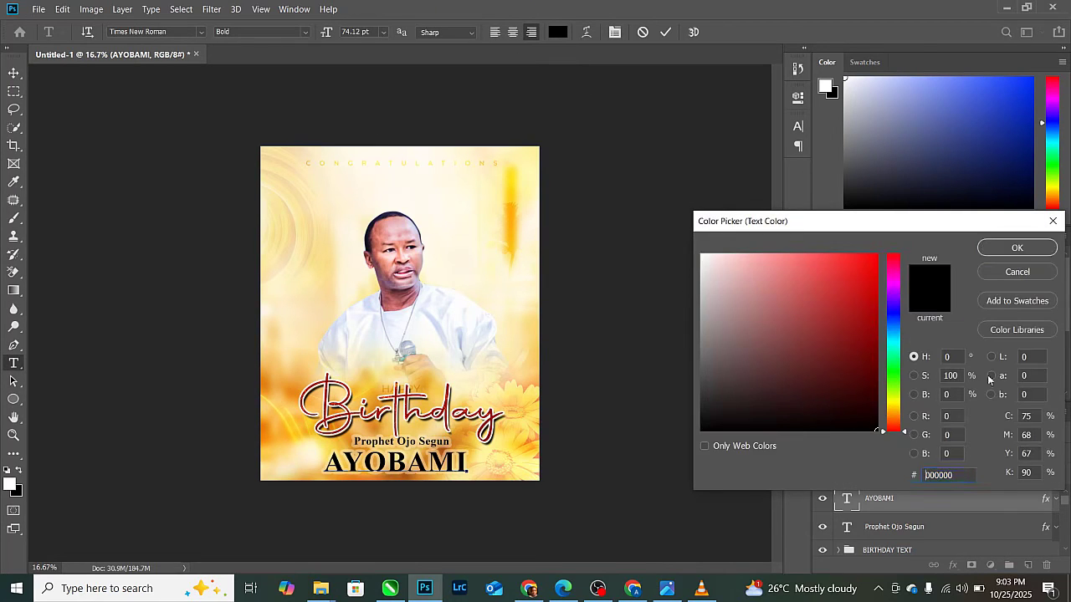
left_click(1017, 248)
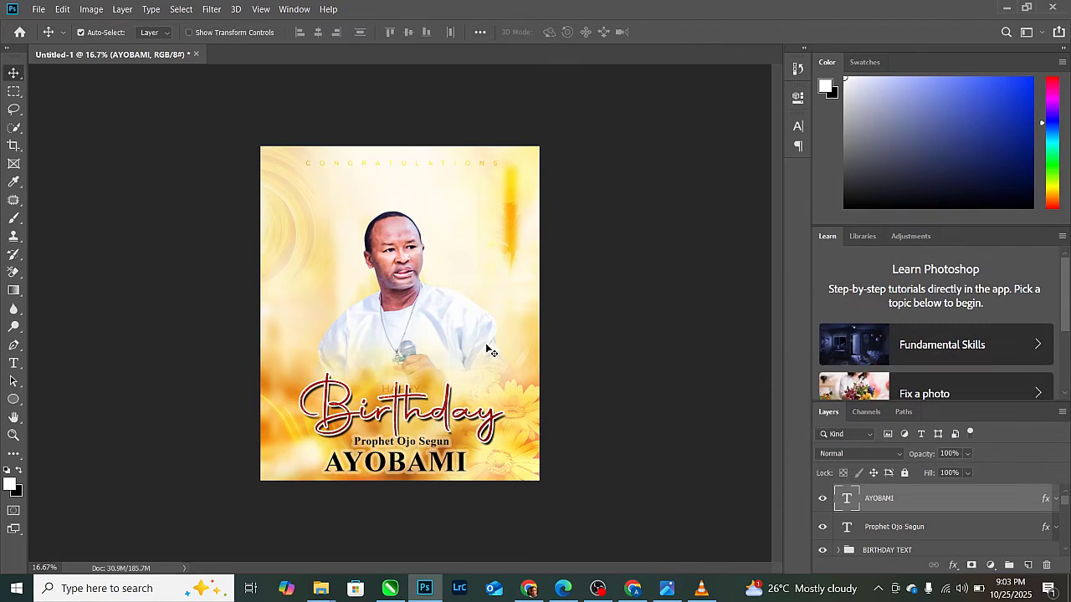
- Change the large name's stroke colour to pale gold fbe8bb
right_click(890, 501)
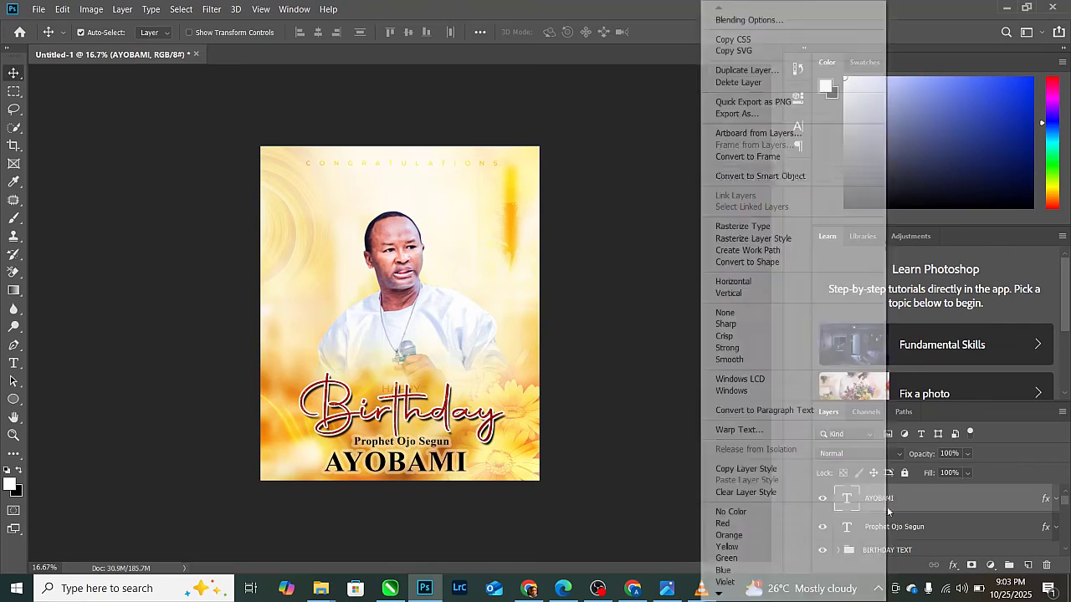
key("Escape")
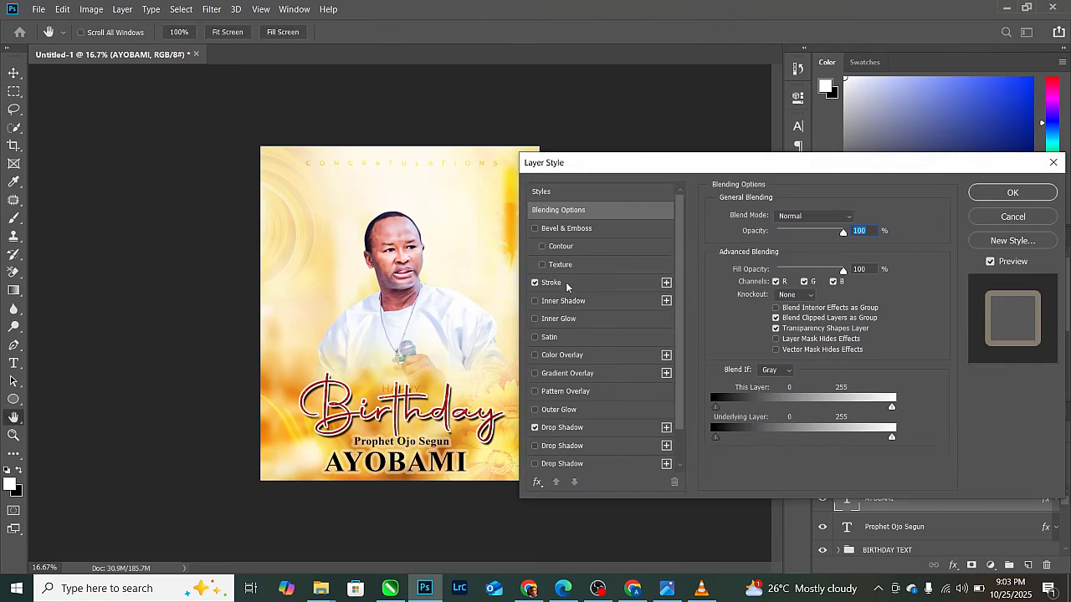
left_click(554, 282)
left_click(749, 378)
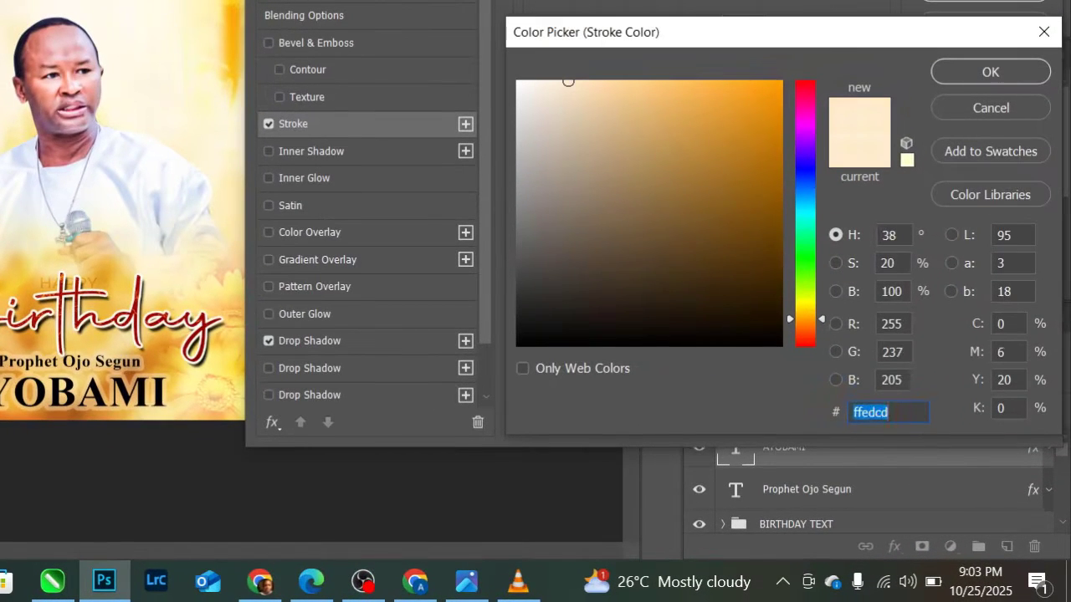
left_click(584, 85)
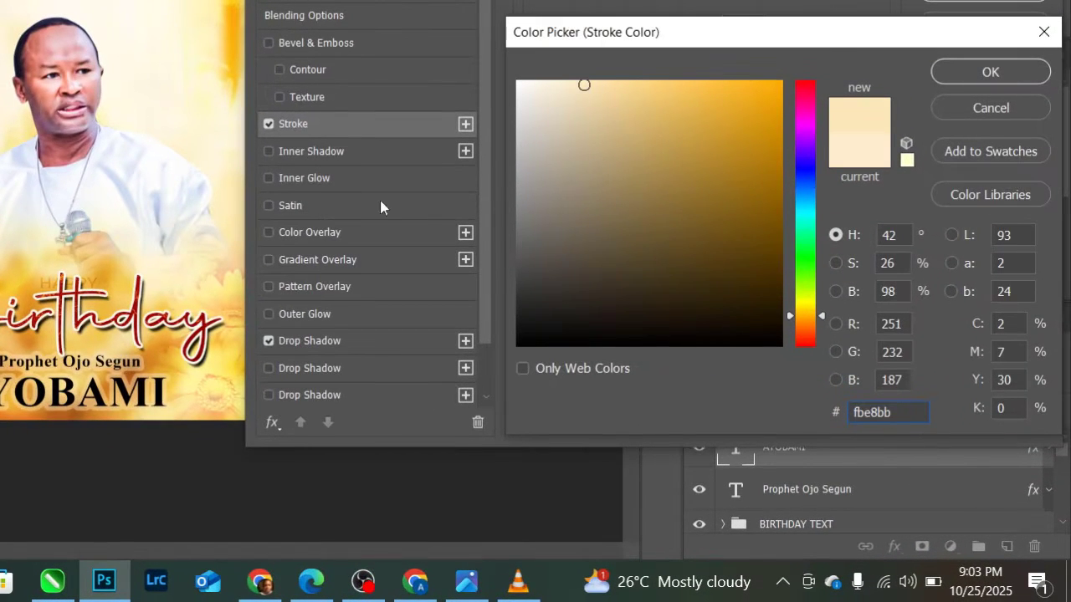
key("ctrl+a")
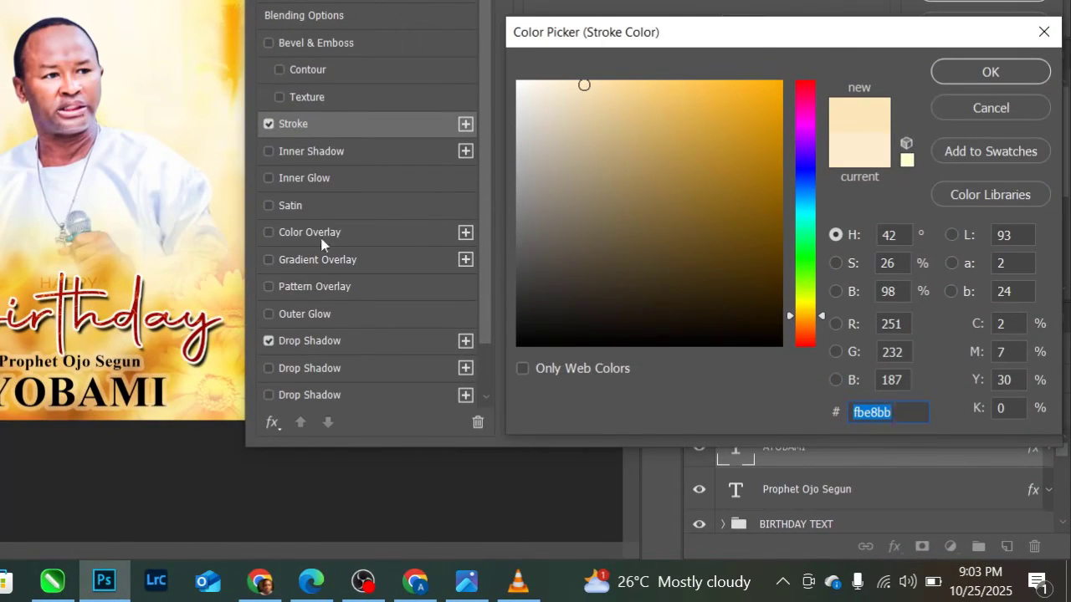
left_click(984, 82)
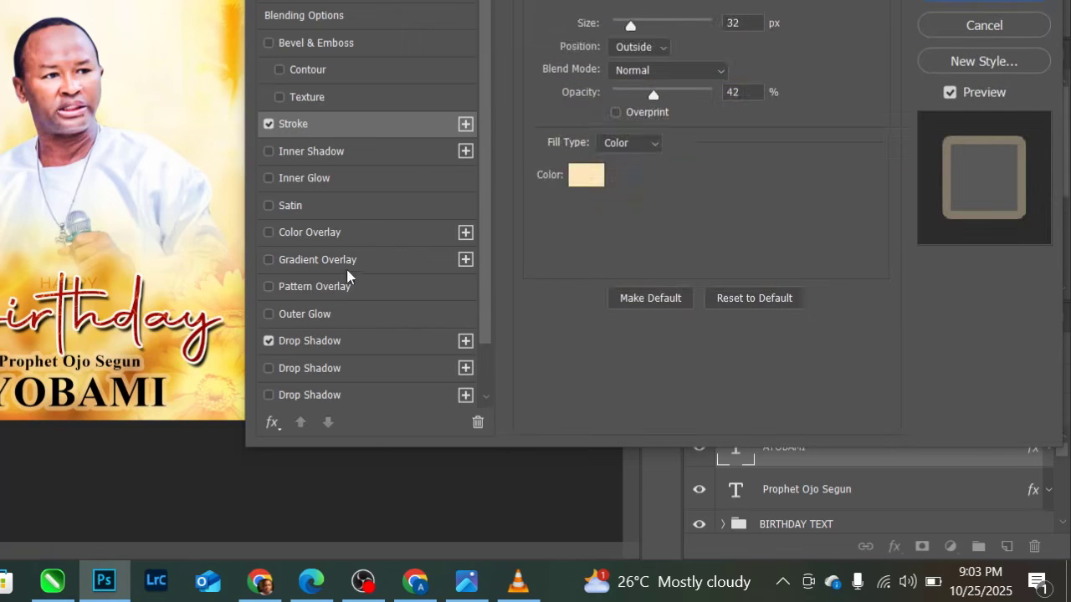
- Enlarge its drop shadow to 65 px size, 25% spread and 11 px distance
left_click(310, 340)
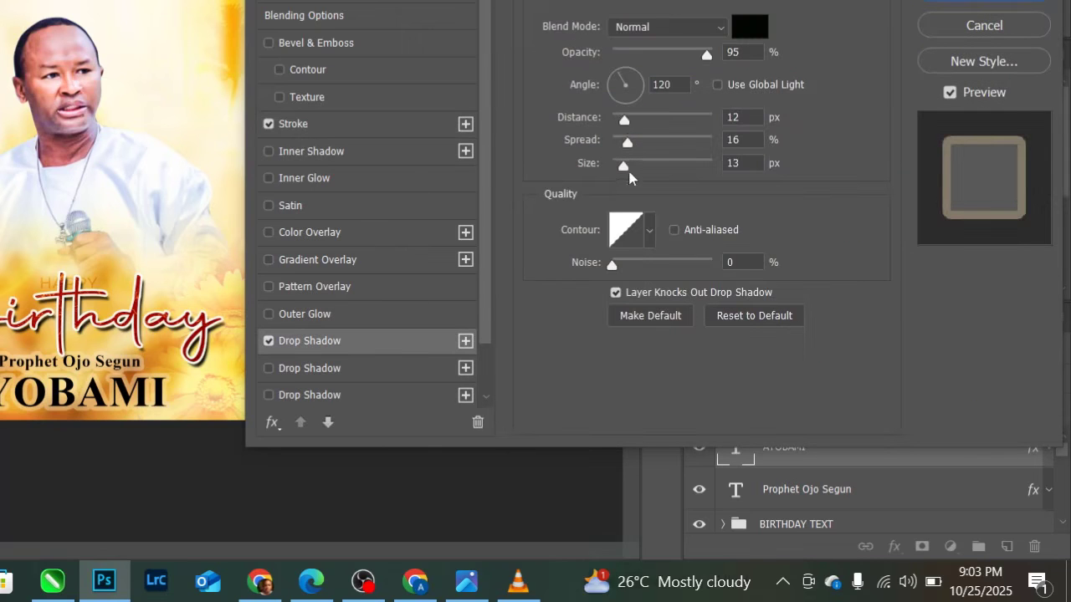
left_click_drag(627, 168, 638, 169)
left_click_drag(712, 243, 717, 243)
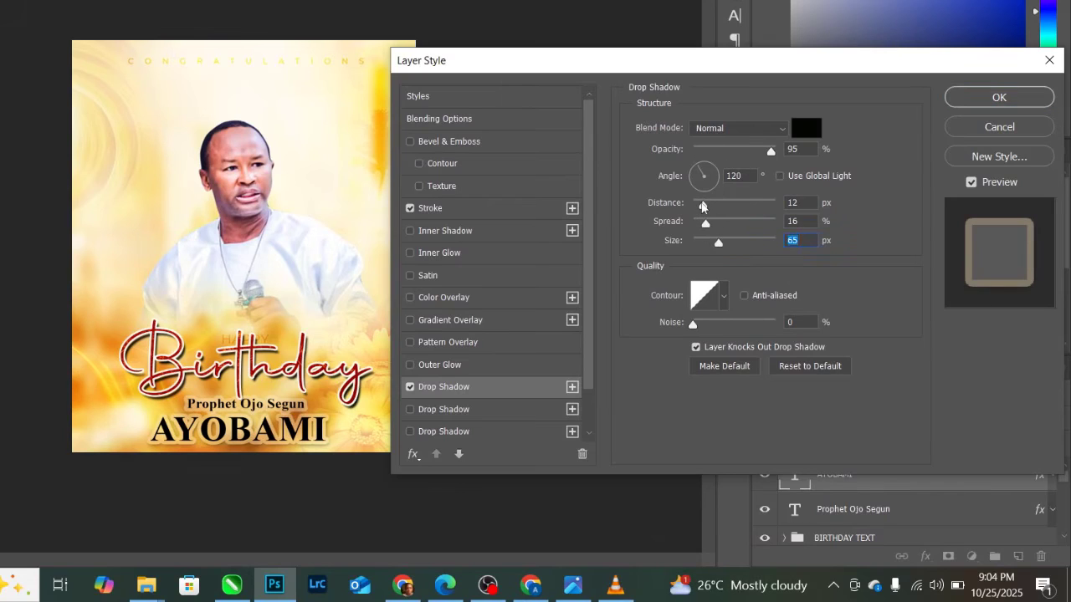
left_click_drag(703, 205, 713, 226)
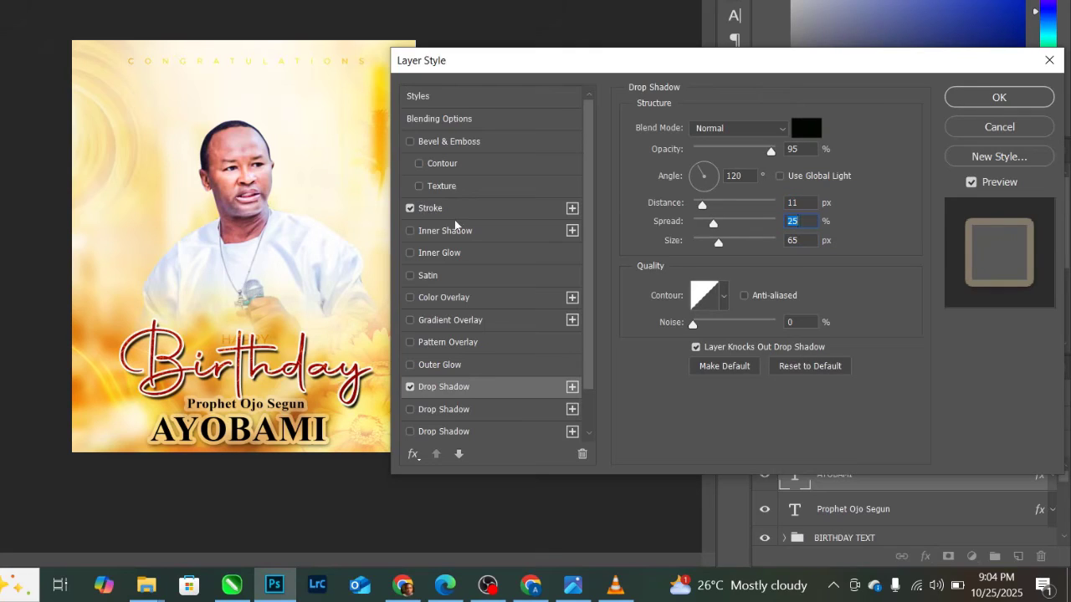
left_click(998, 98)
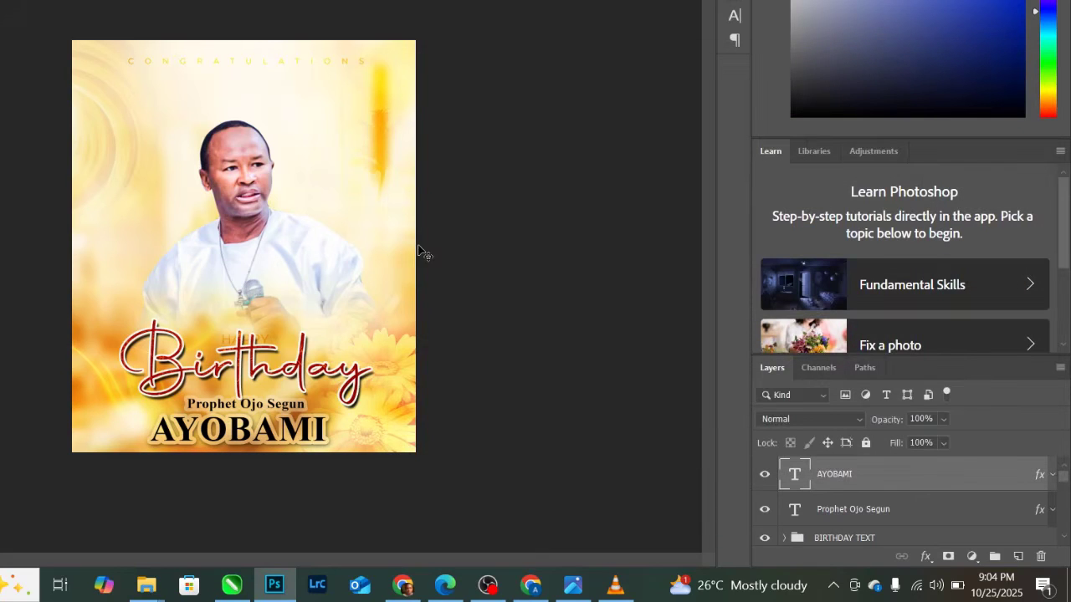
- Move the HAPPY text to sit just above Birthday
left_click(260, 339)
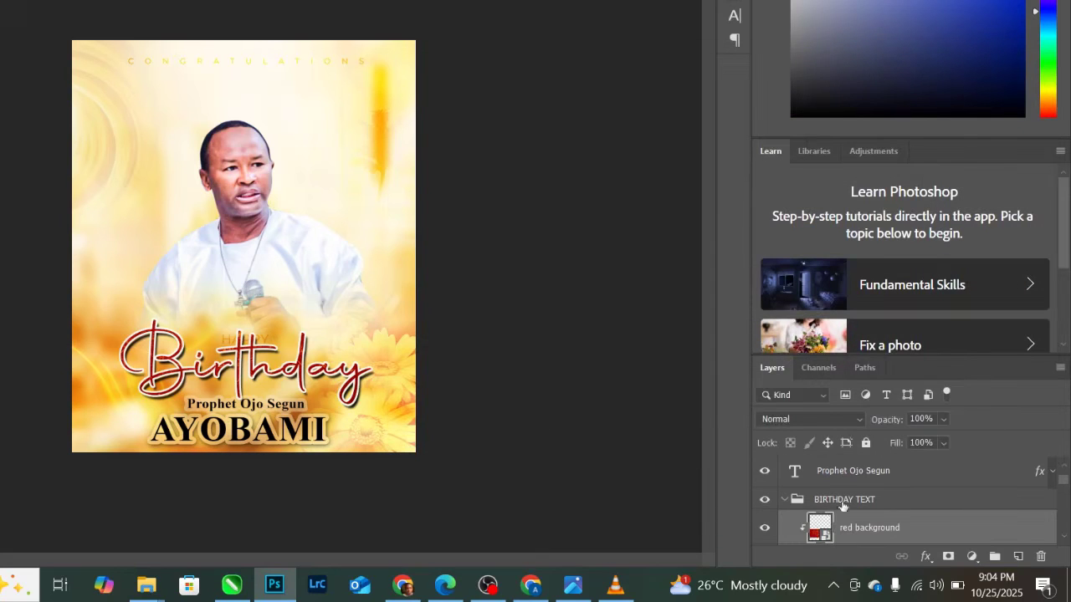
left_click(783, 501)
left_click(873, 500)
scroll(865, 507, "down", 1)
left_click(848, 497)
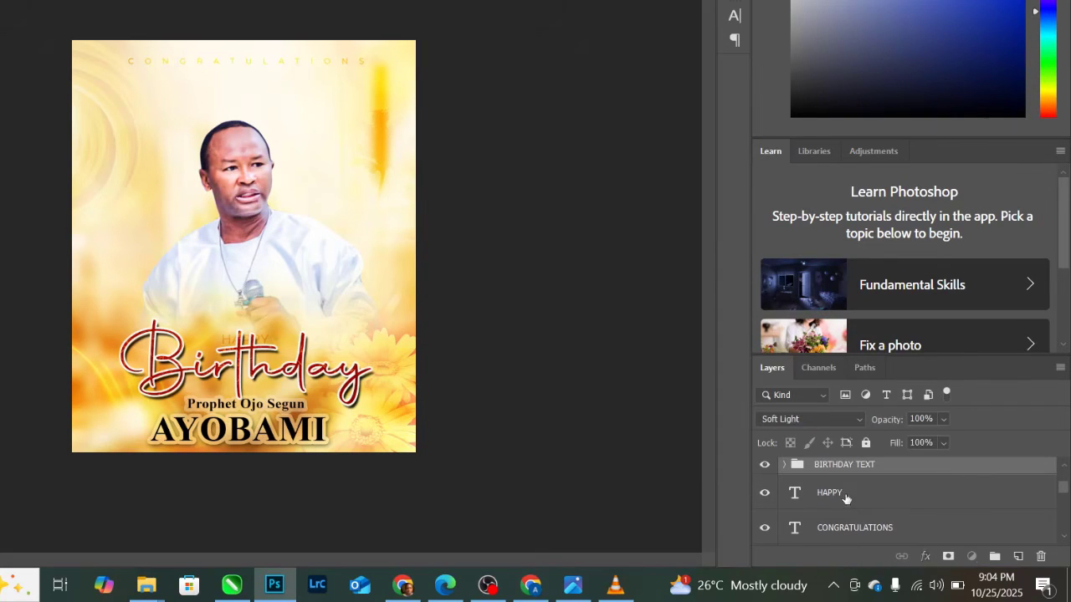
key("ctrl+t")
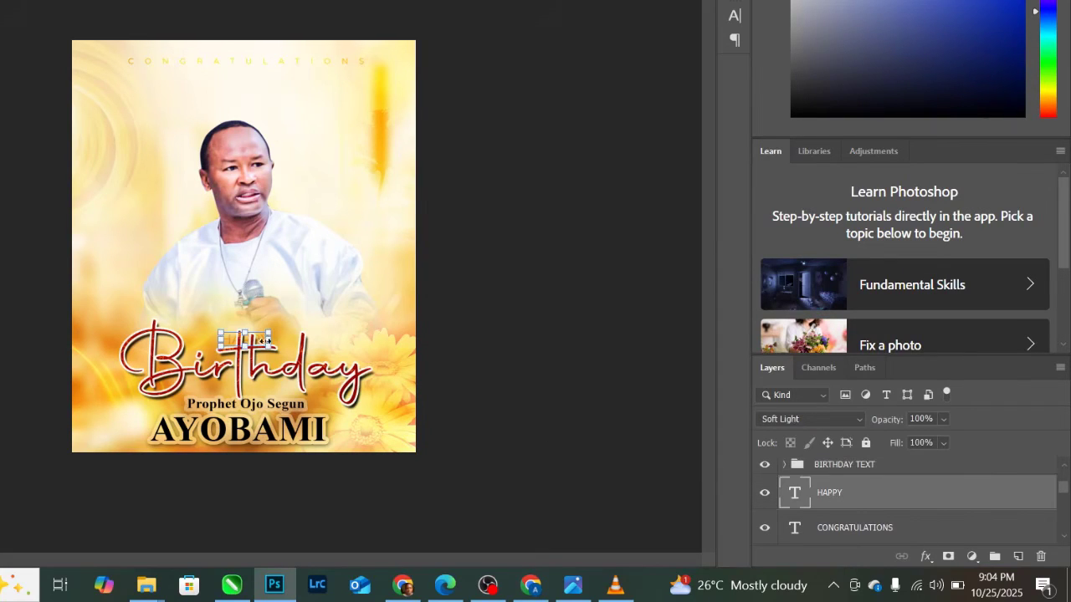
left_click_drag(258, 343, 227, 341)
key("Return")
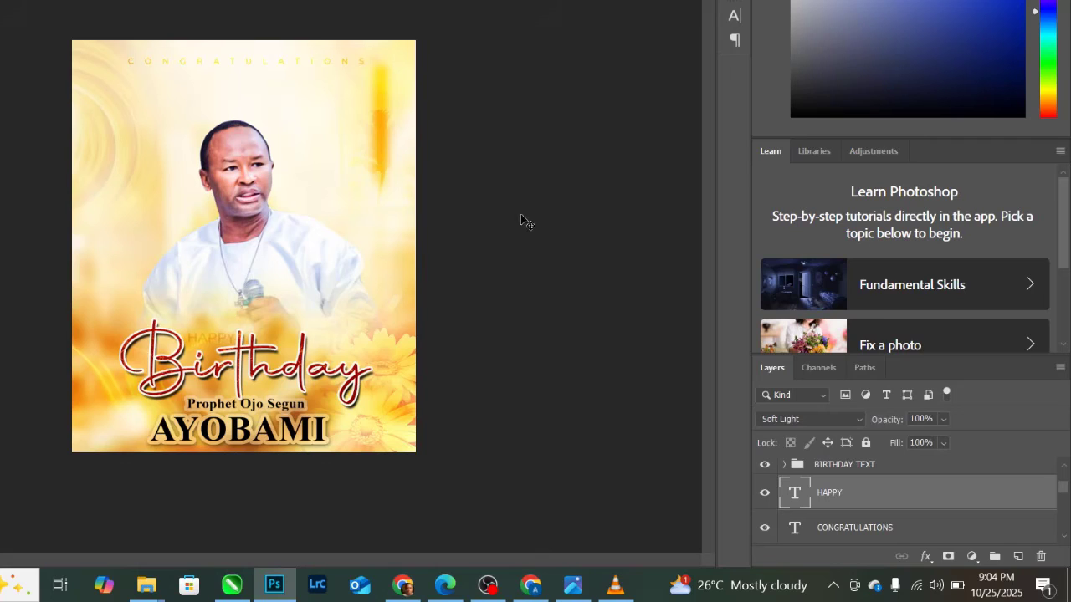
- Set the HAPPY layer's blend mode to Vivid Light
left_click(825, 418)
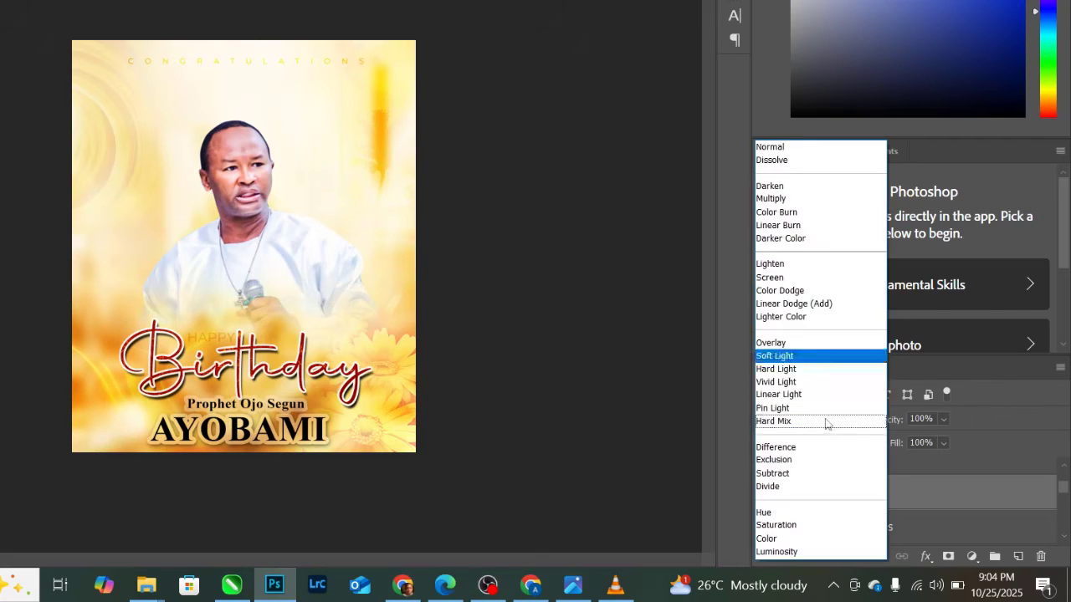
left_click(805, 383)
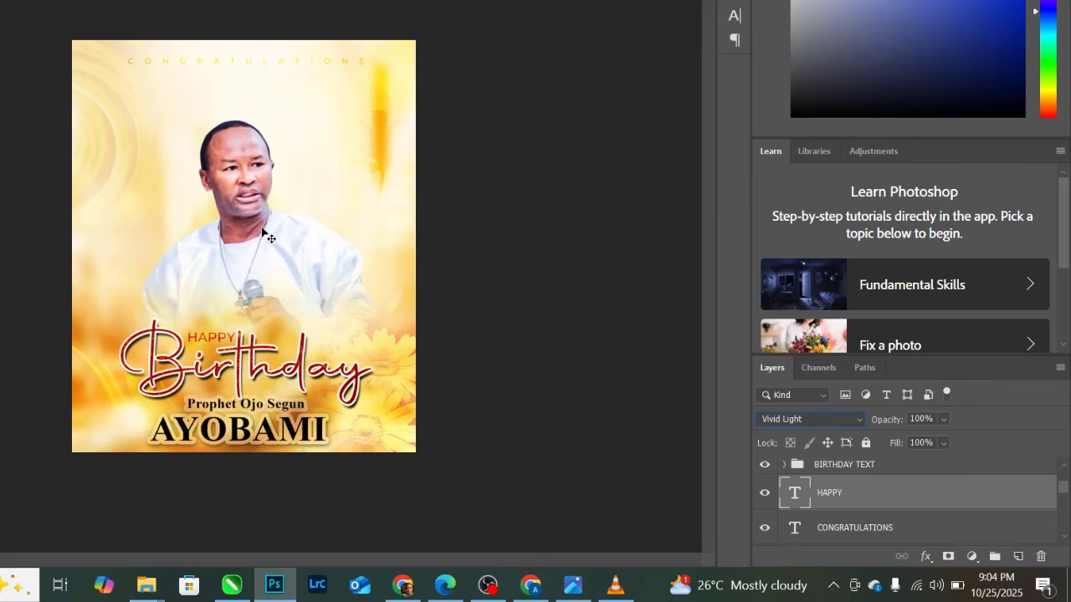
scroll(845, 497, "up", 2)
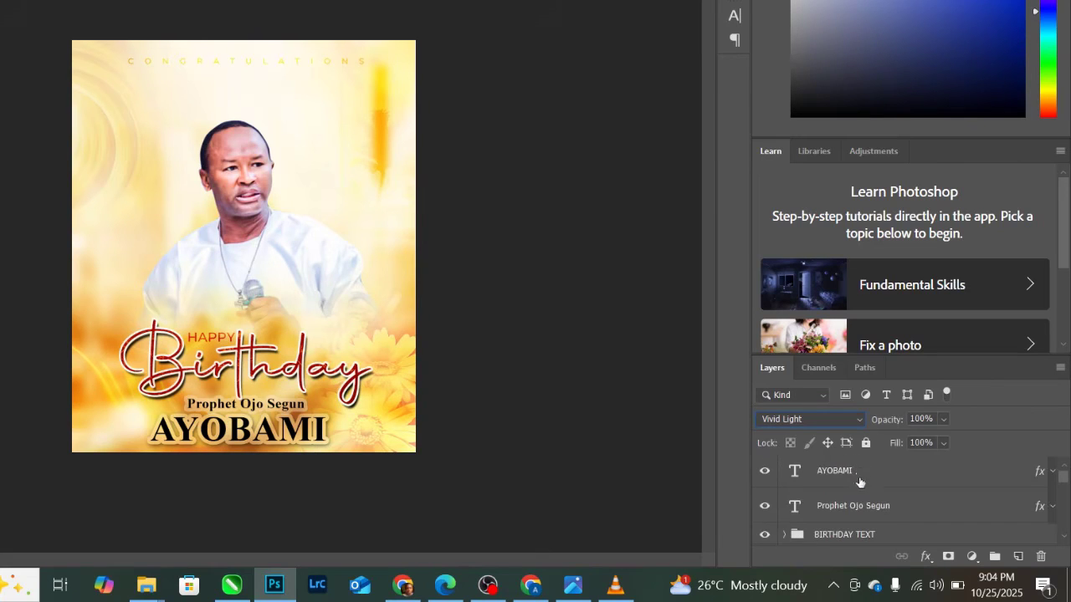
left_click(860, 472)
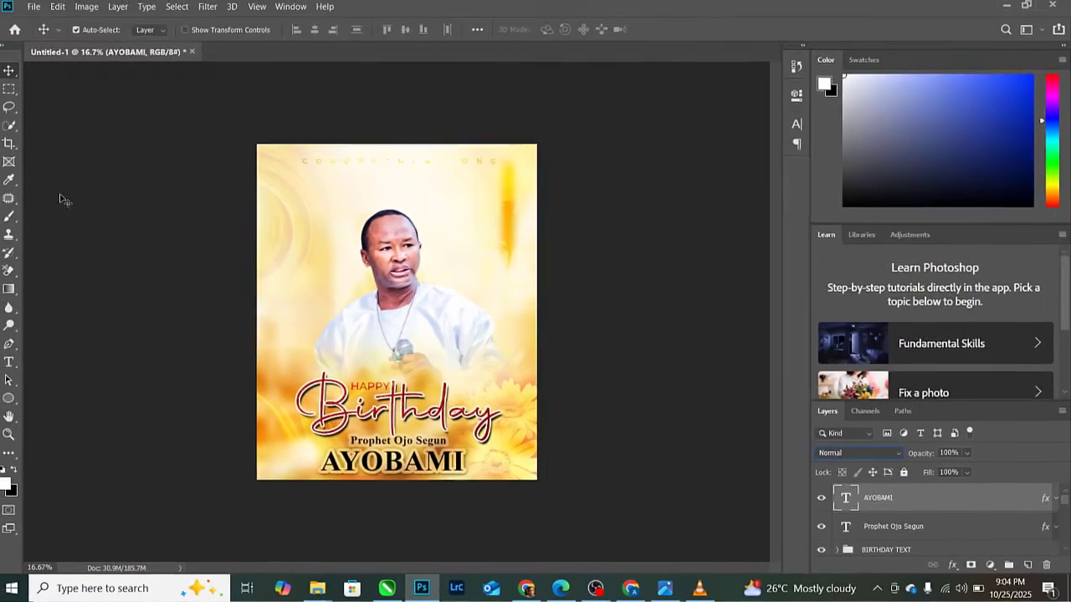
left_click(39, 9)
- Place the golden badge image, shrink it and position it above Birthday's right end
left_click(87, 261)
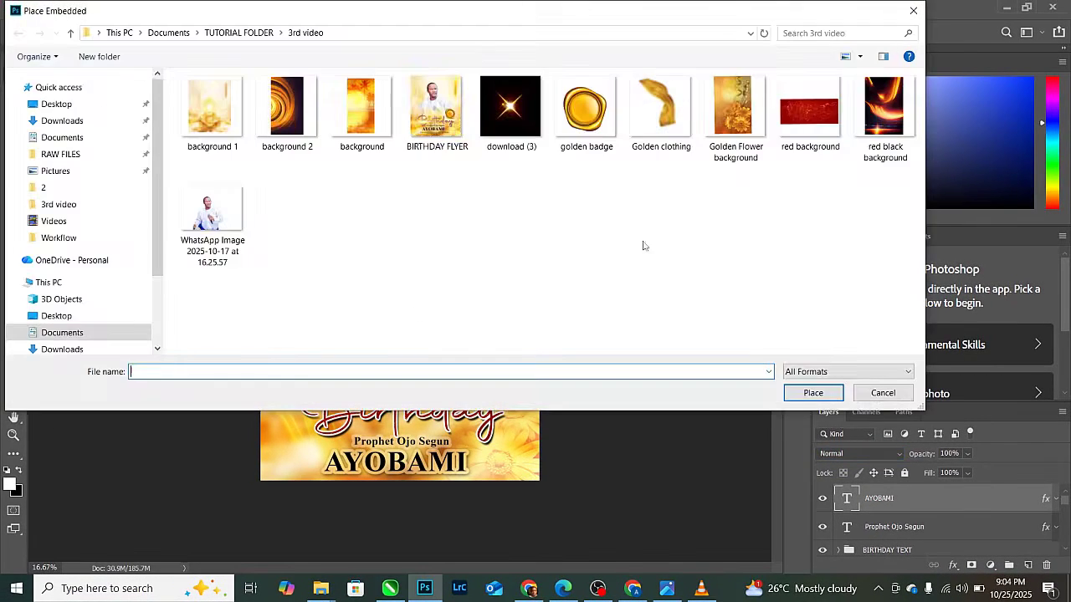
double_click(587, 106)
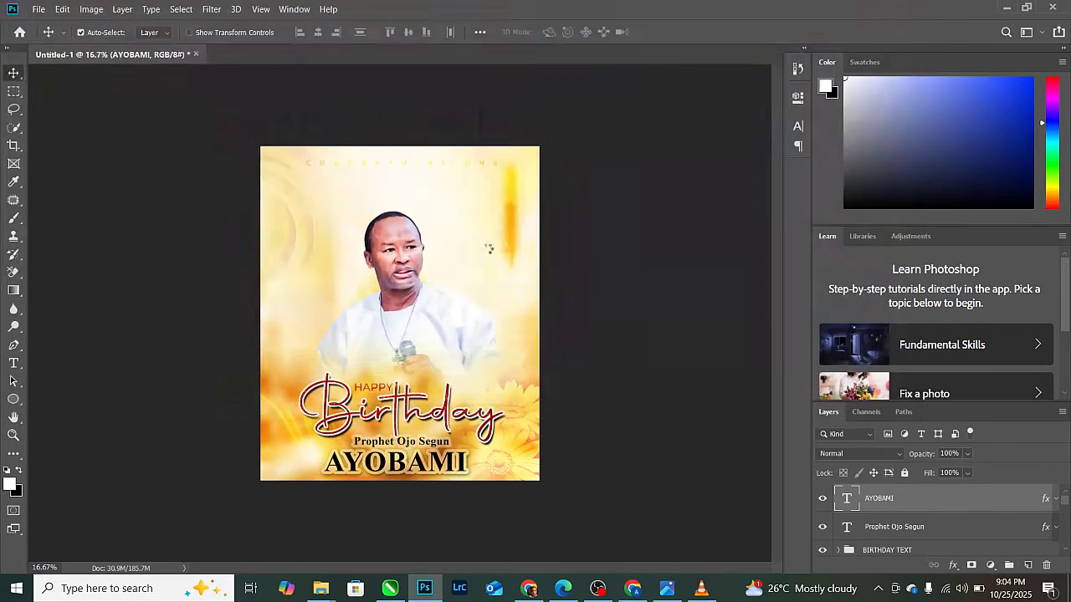
left_click_drag(545, 173, 448, 269)
left_click_drag(431, 319, 498, 357)
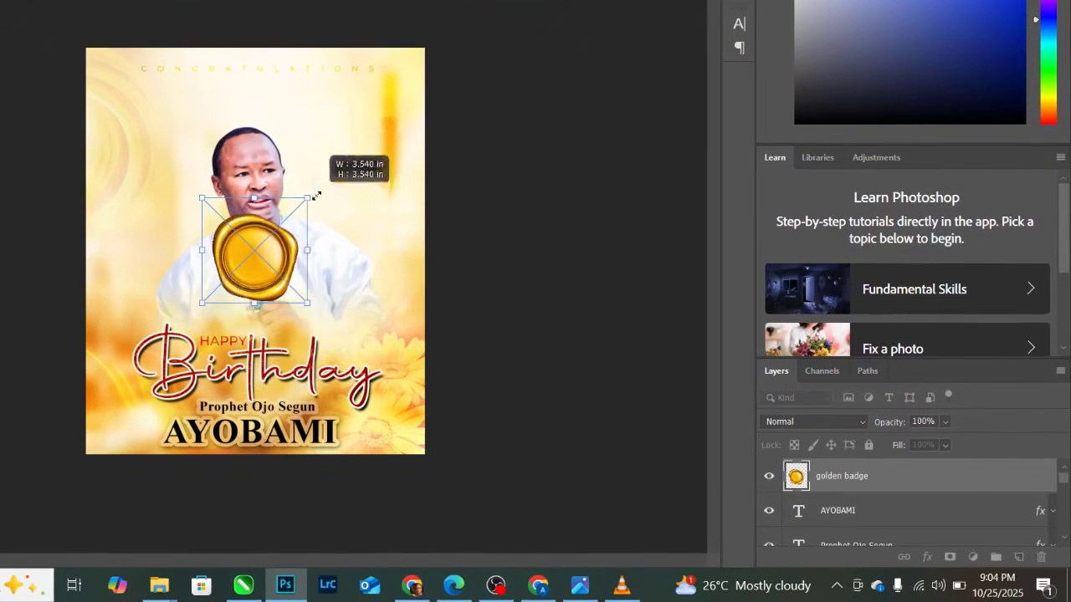
left_click_drag(376, 304, 388, 328)
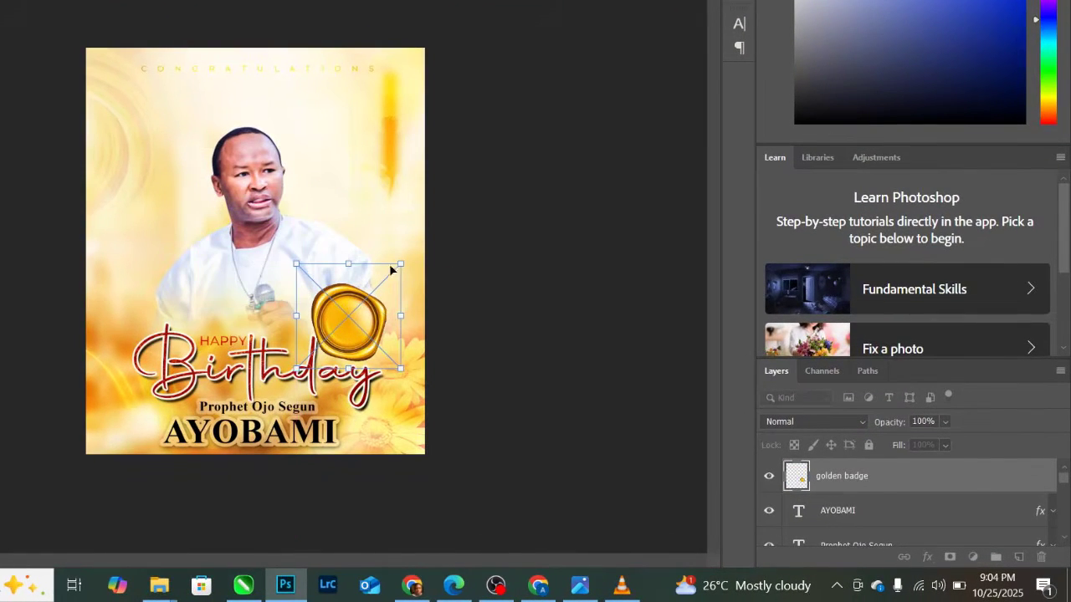
left_click_drag(398, 264, 396, 268)
left_click_drag(378, 310, 387, 309)
key("Return")
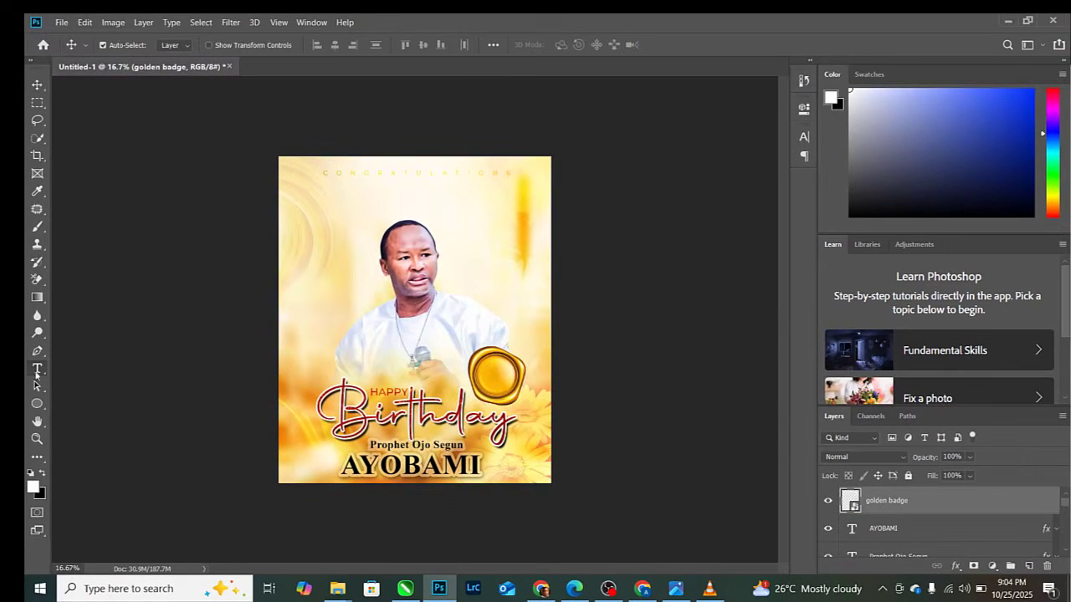
- Replace the placeholder text with 25TH
left_click(37, 370)
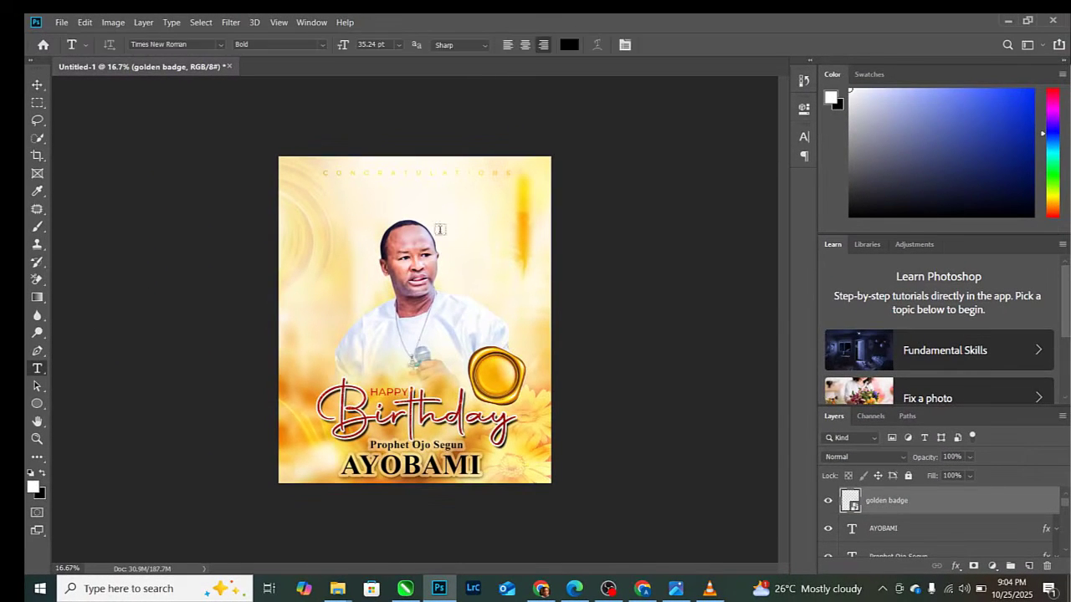
left_click(449, 216)
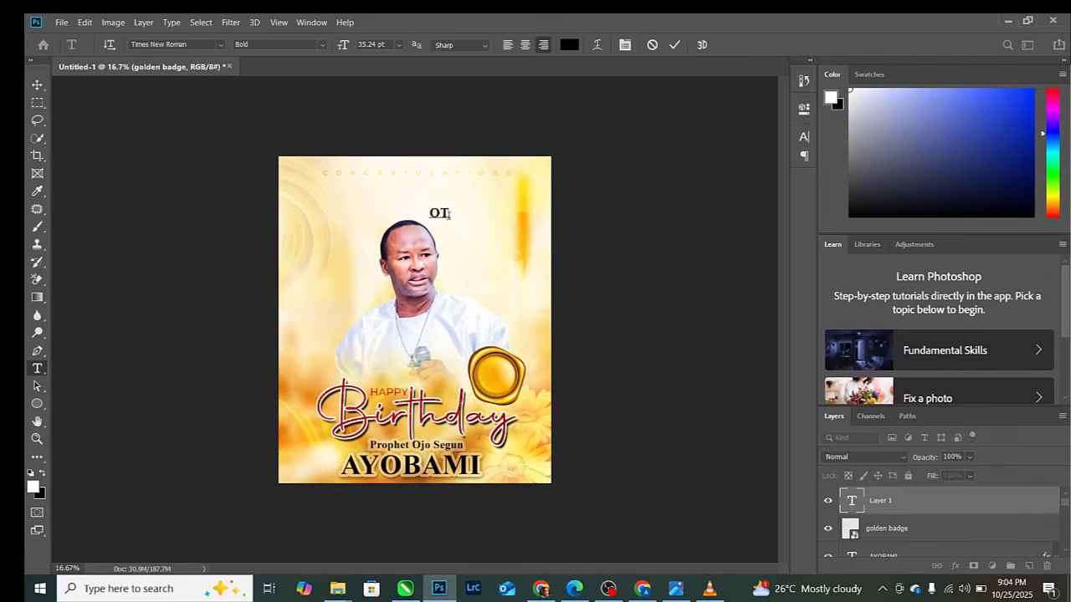
key("ctrl+a")
type("25")
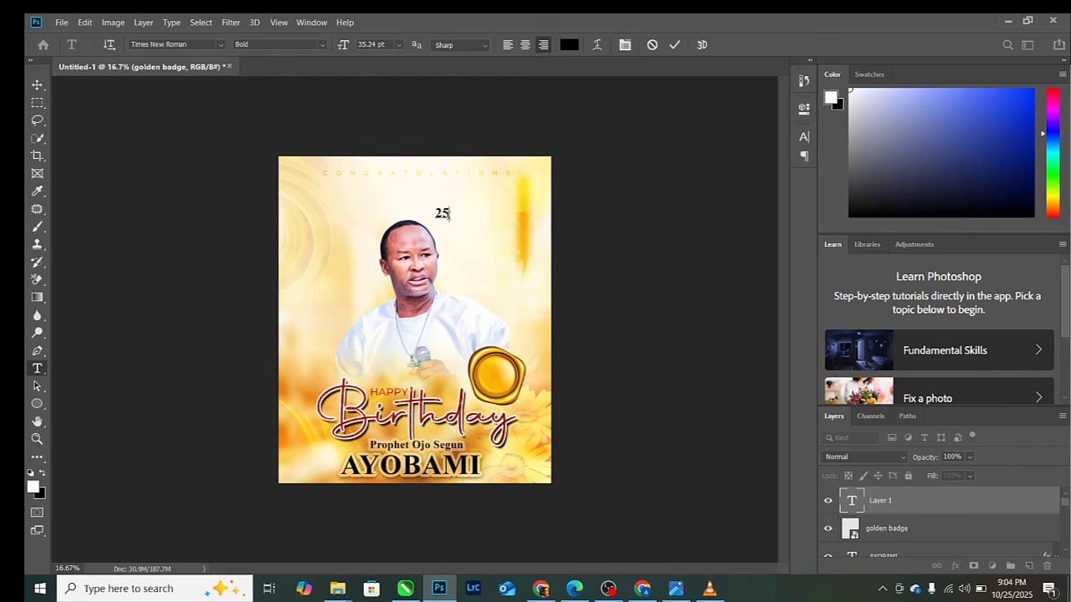
type("TH")
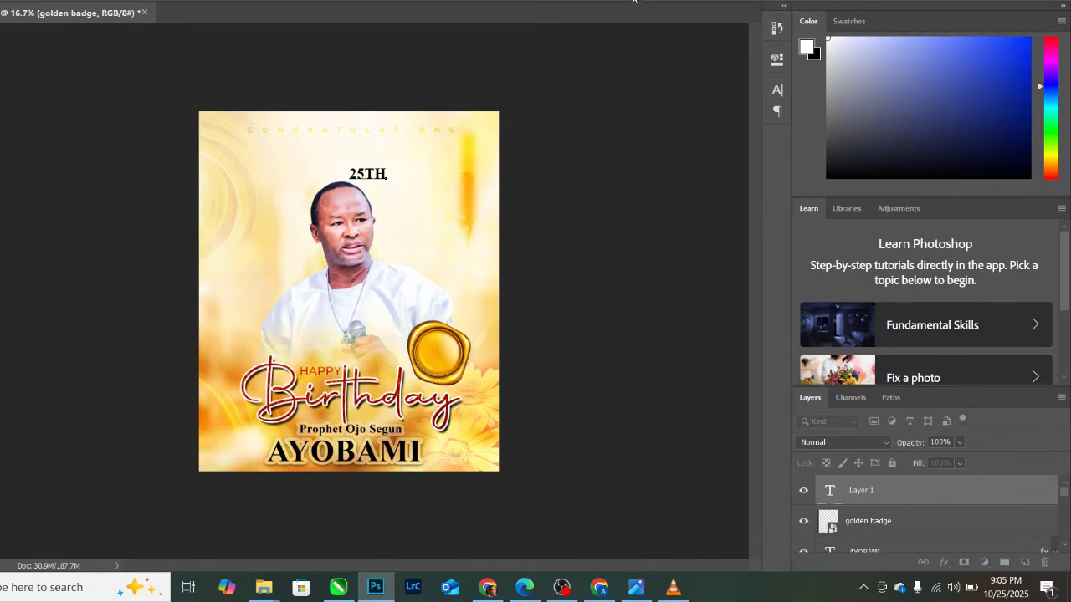
left_click(634, 0)
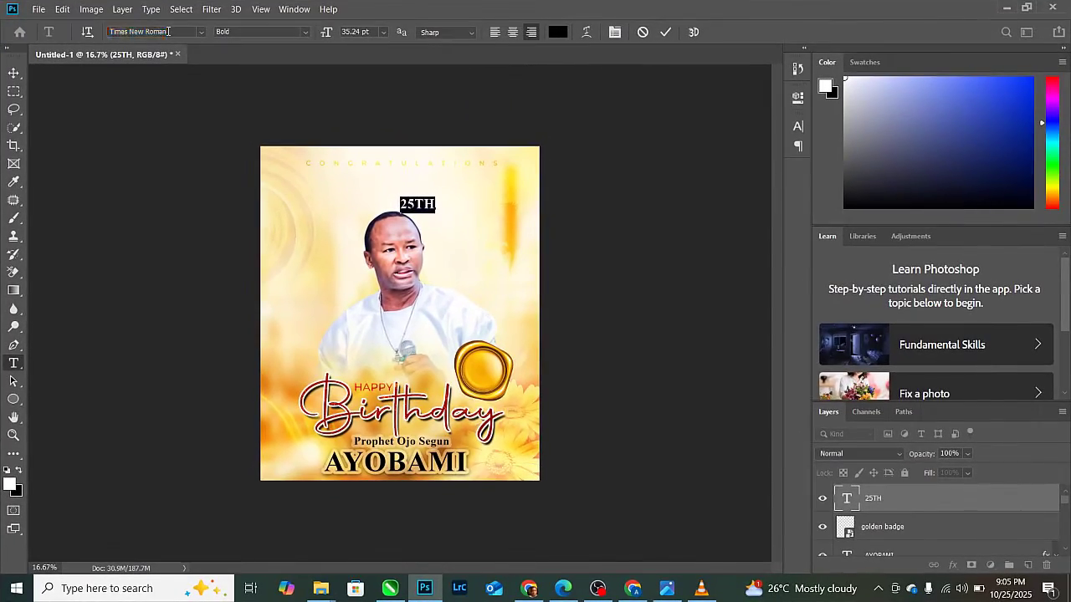
- Set 25TH in Montserrat Black and move it onto the golden badge
type("MONTS")
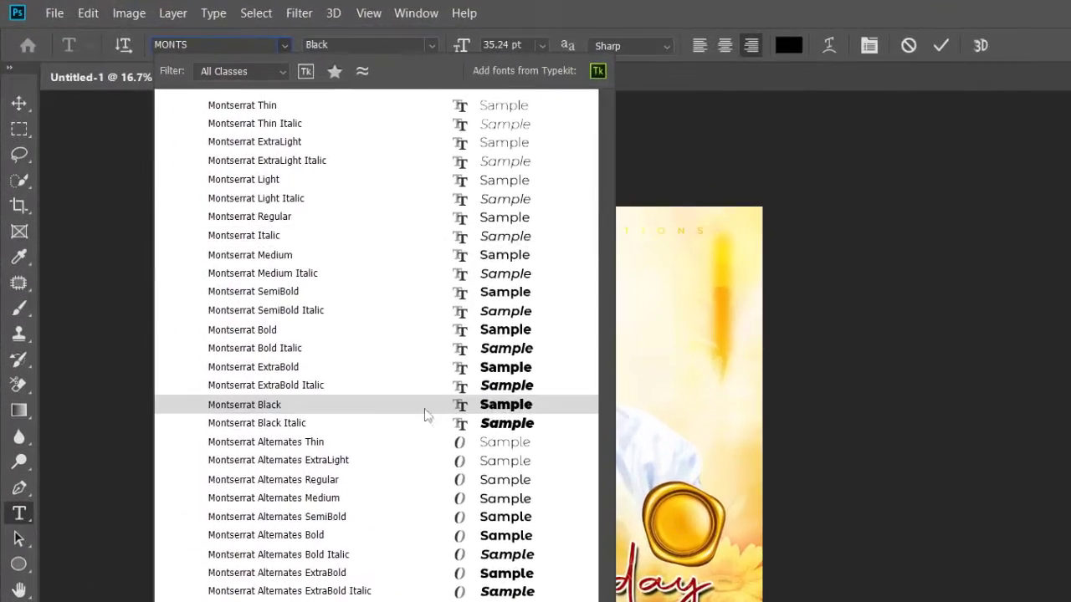
left_click(421, 408)
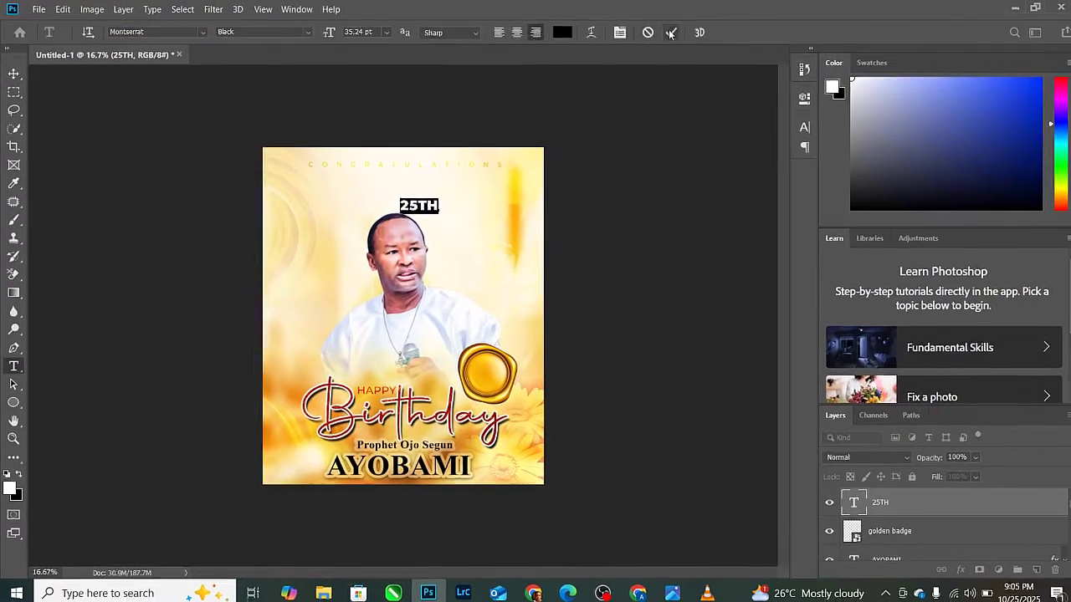
key("ctrl+Return")
key("v")
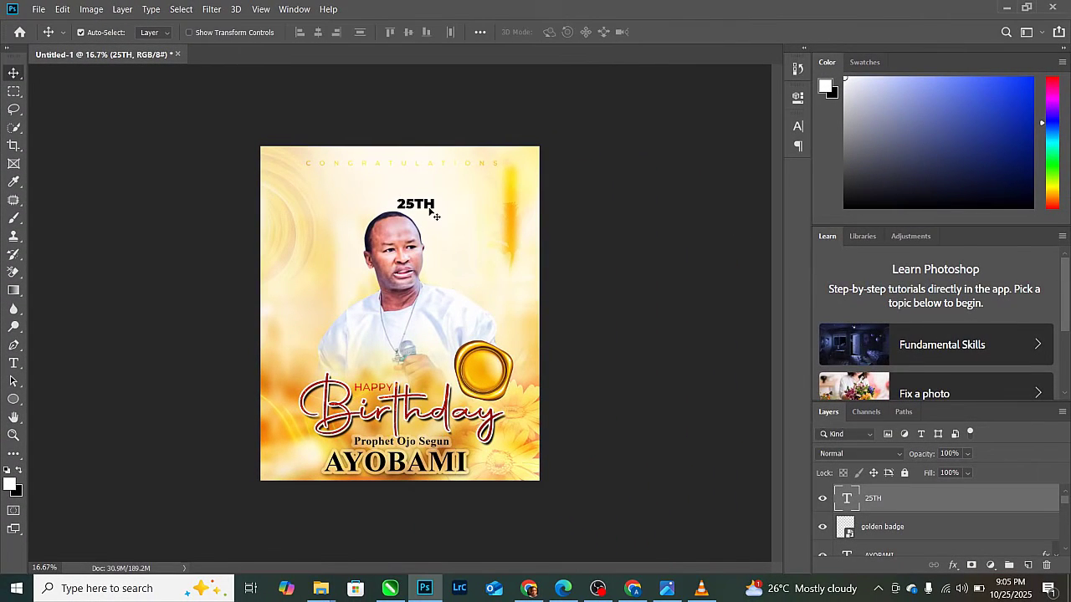
left_click_drag(431, 209, 496, 379)
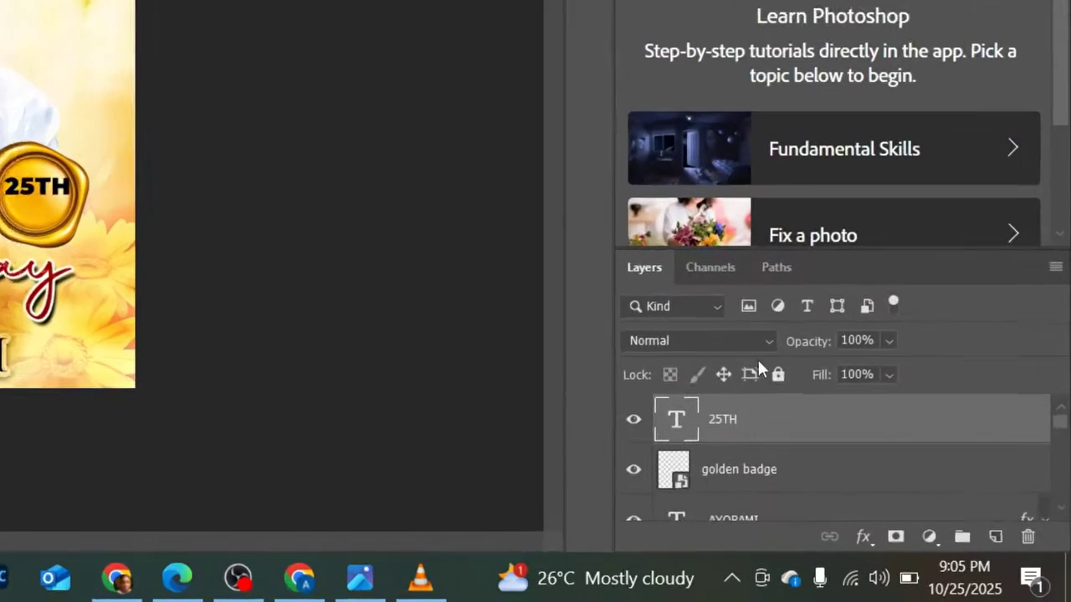
- Duplicate 25TH, move the copy lower and retype it as OCT
key("ctrl+j")
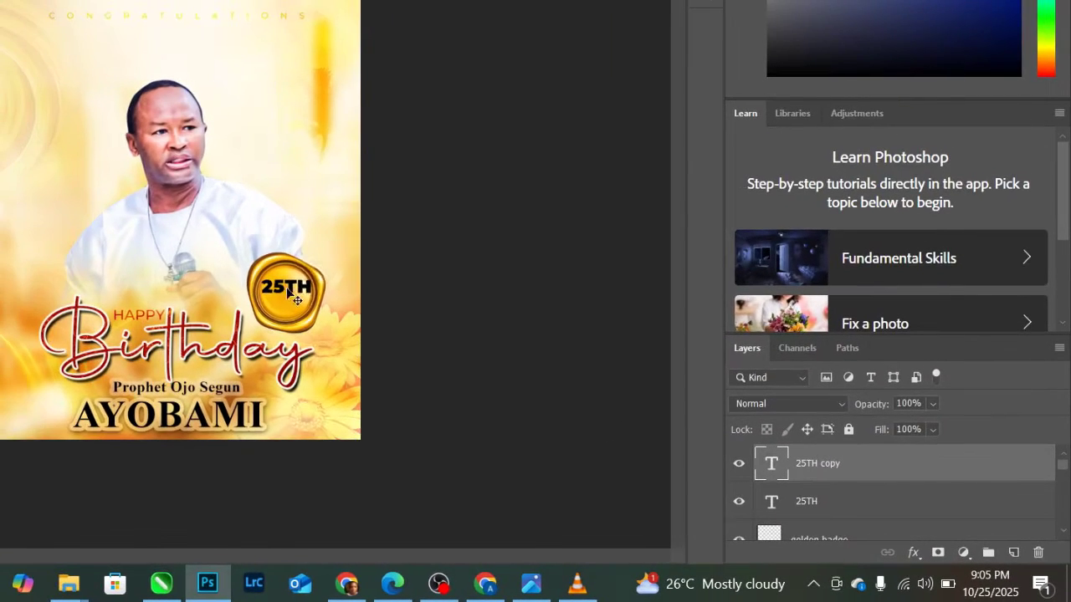
left_click_drag(13, 184, 13, 203)
double_click(762, 456)
type("OCT.")
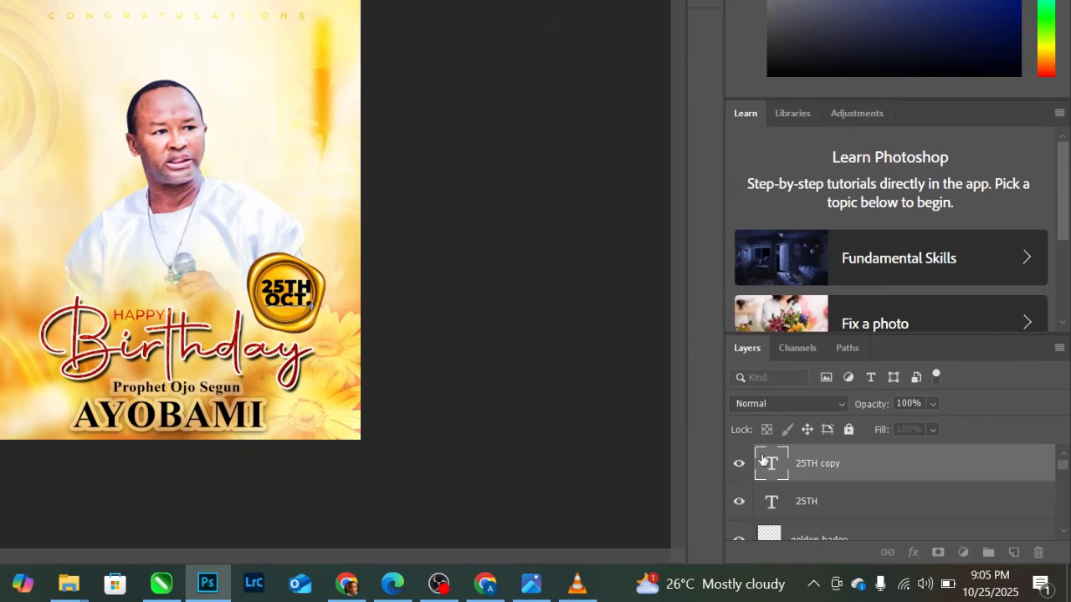
left_click(587, 9)
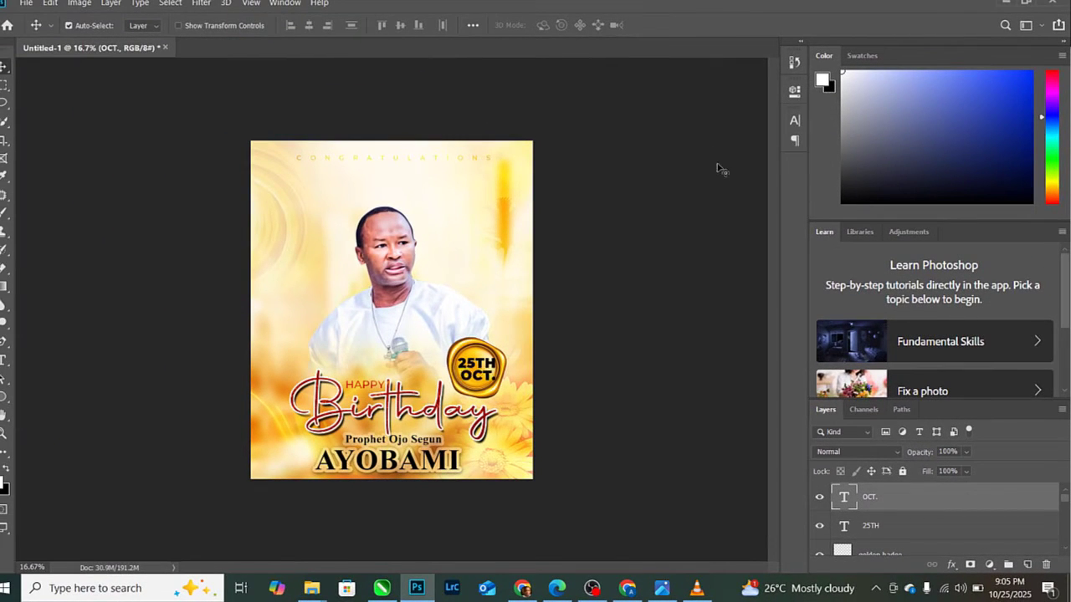
- Blend OCT. and 25TH in Soft Light, then duplicate the OCT. layer
left_click(865, 451)
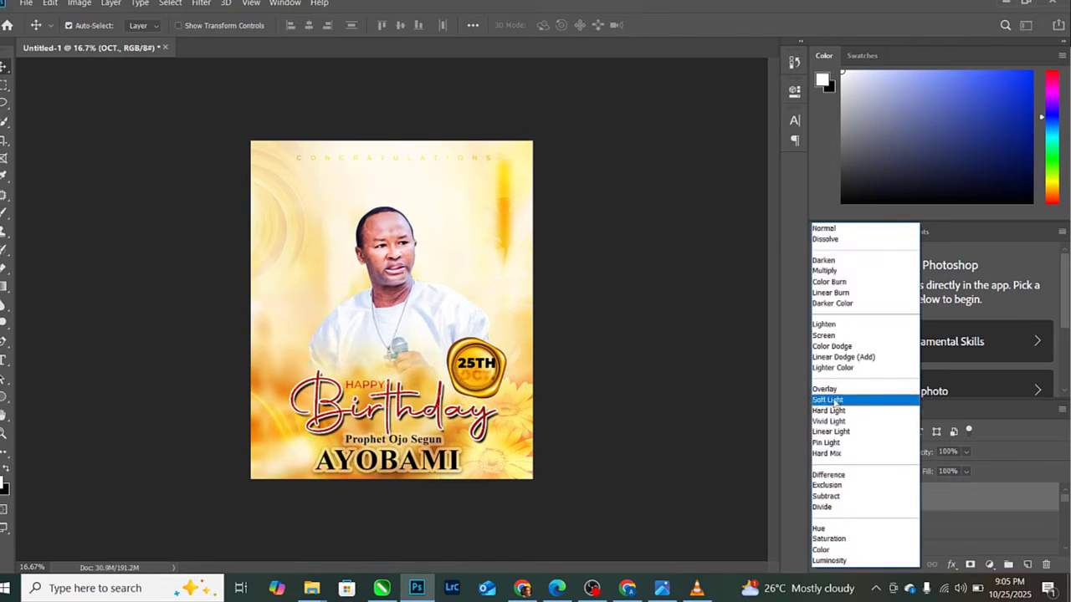
left_click(827, 400)
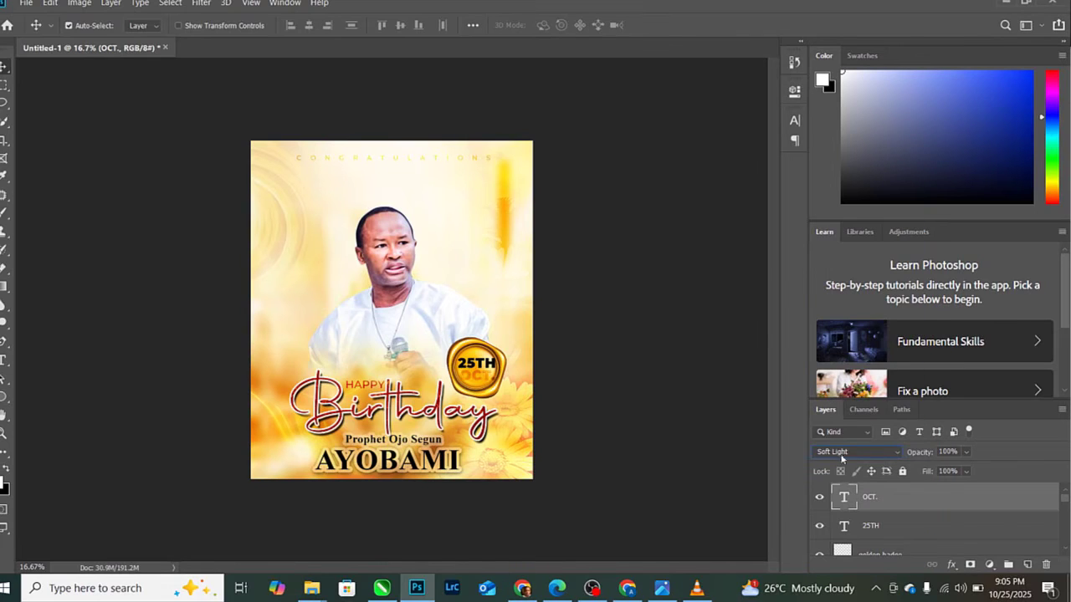
left_click(886, 525)
left_click(856, 452)
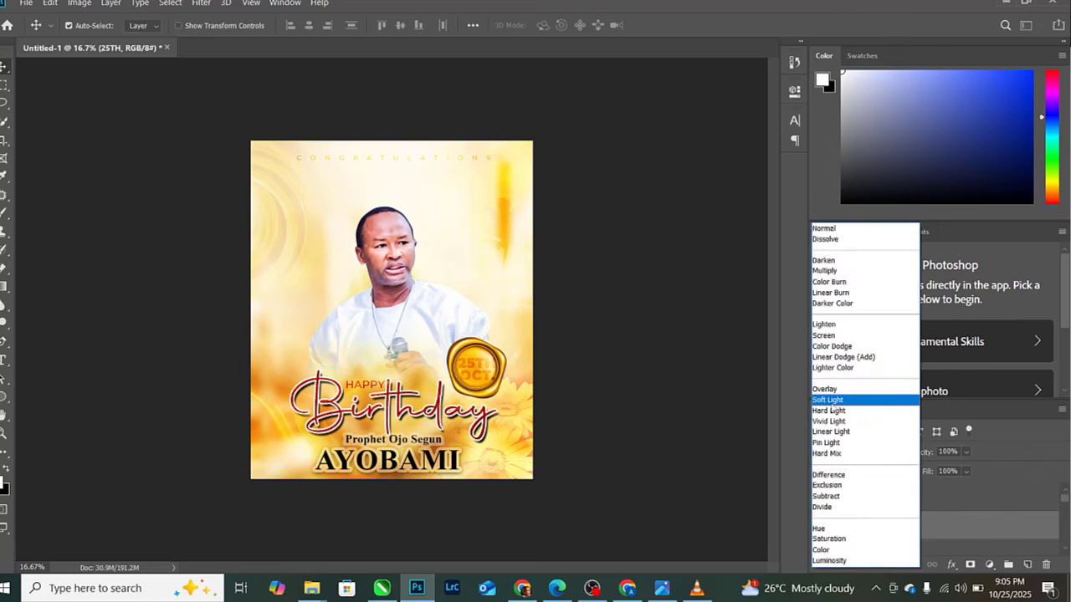
left_click(831, 401)
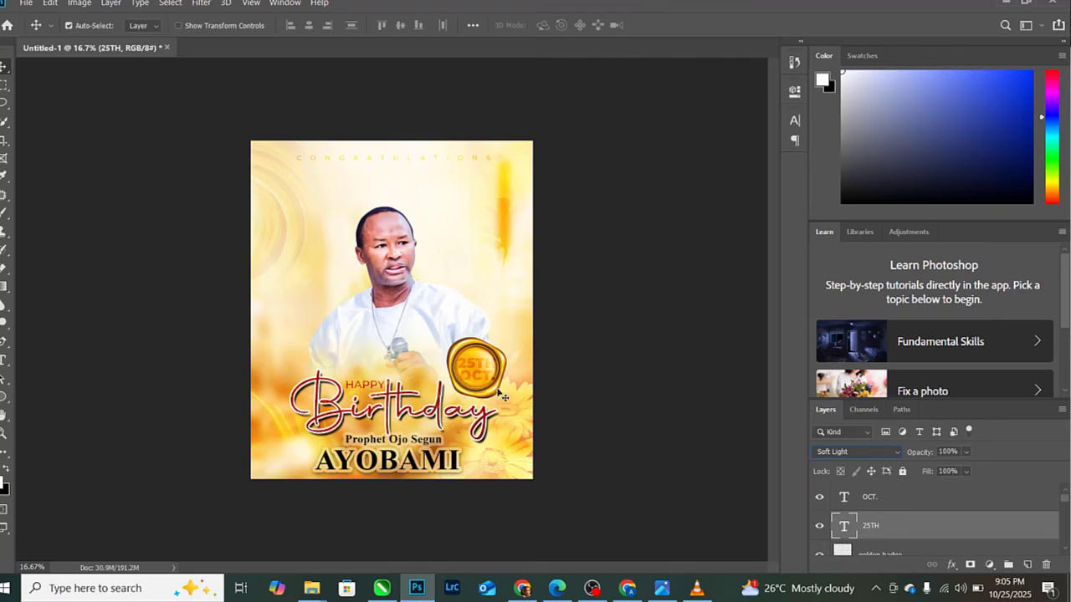
left_click(866, 500)
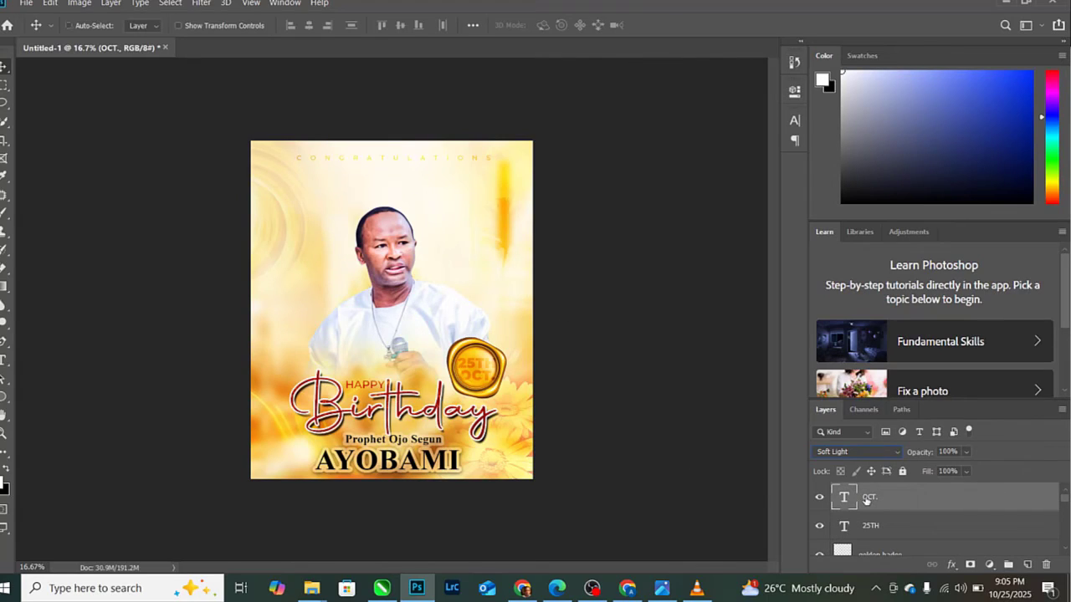
key("ctrl+j")
left_click(489, 373)
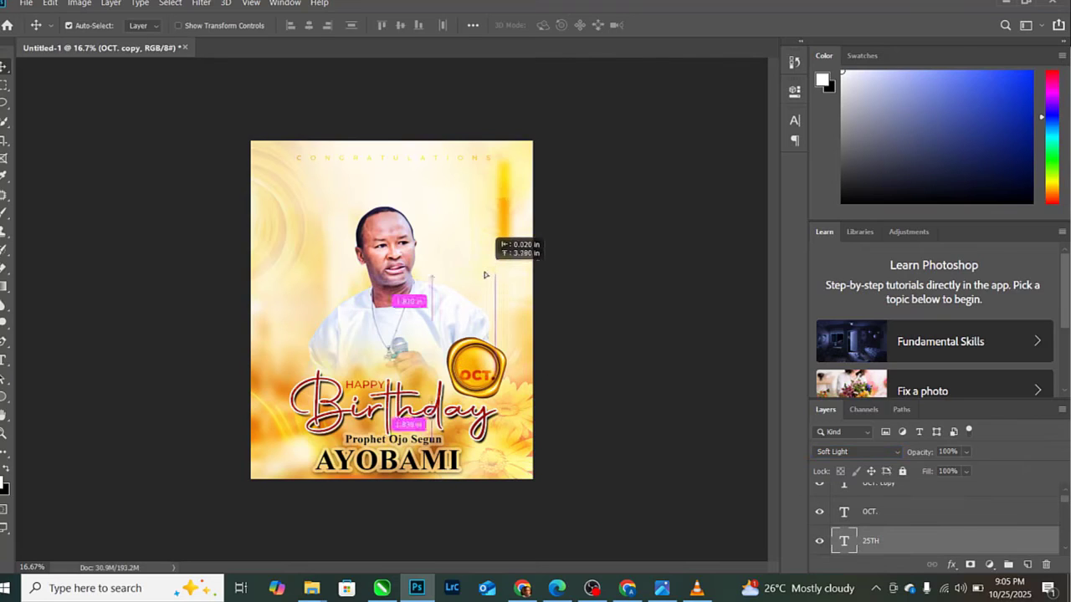
- Reset the 25TH layer to Normal and retype it in Montserrat Regular as the CELEBRATING AN ELITE SHEPHERD tagline
left_click(878, 453)
left_click(836, 239)
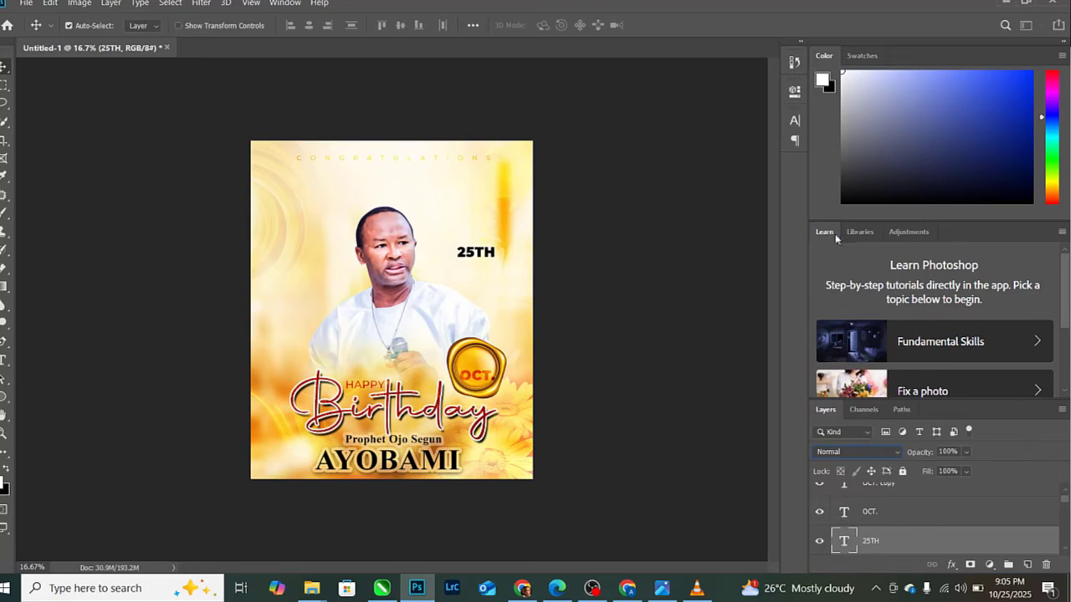
double_click(845, 542)
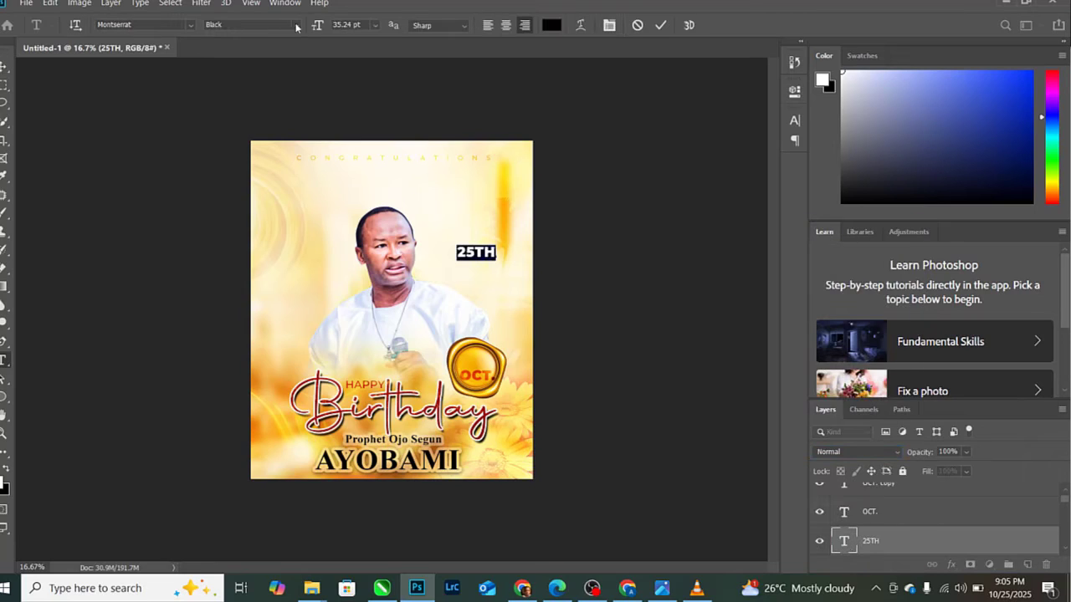
left_click(296, 28)
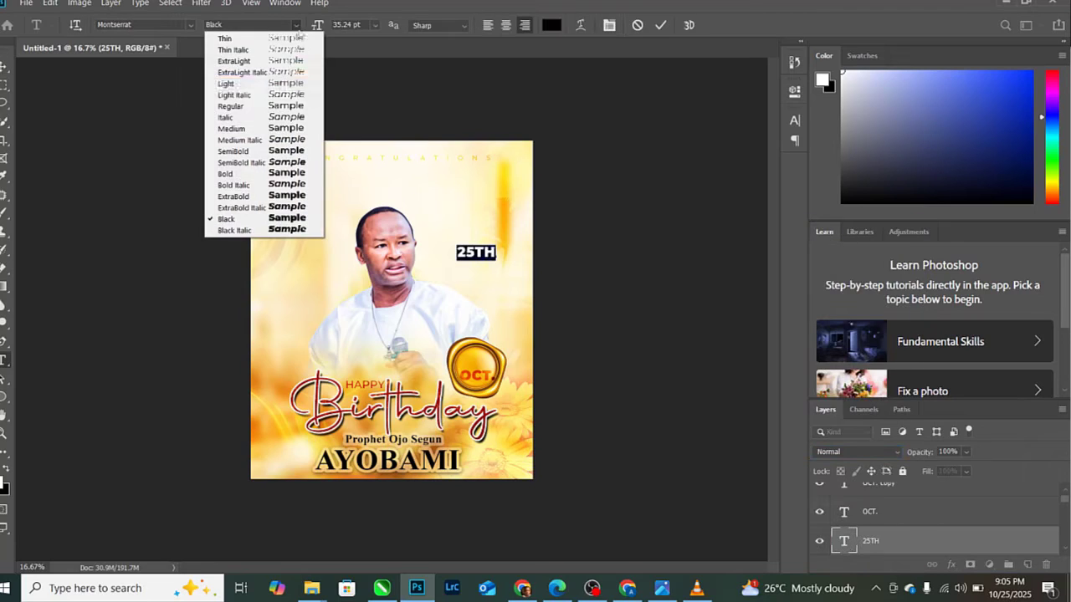
left_click(272, 108)
type("CELEBRATING AN ")
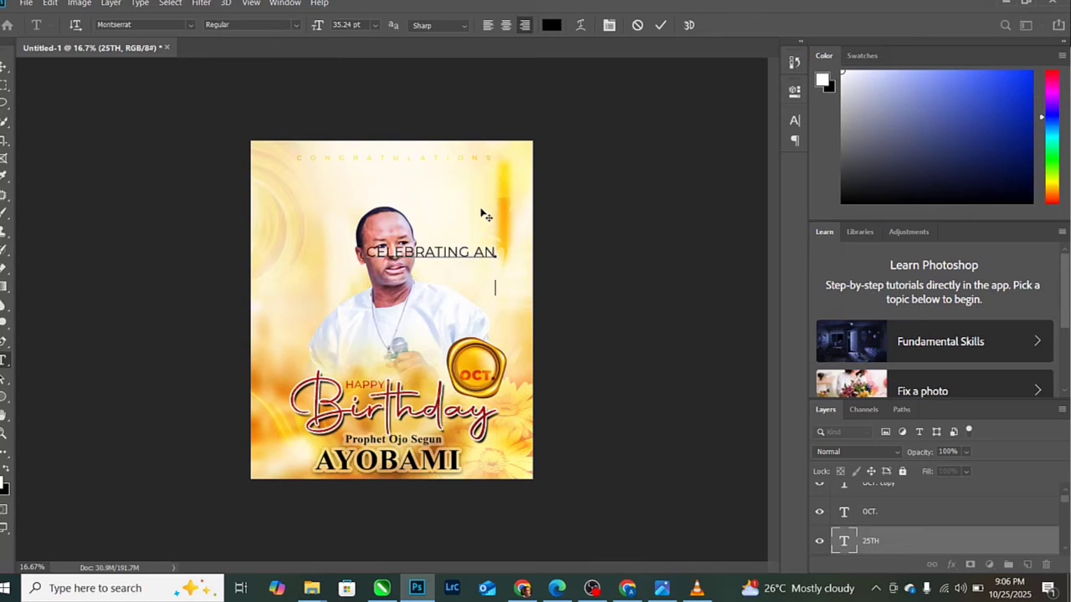
type("ELITE SHEPHERD ")
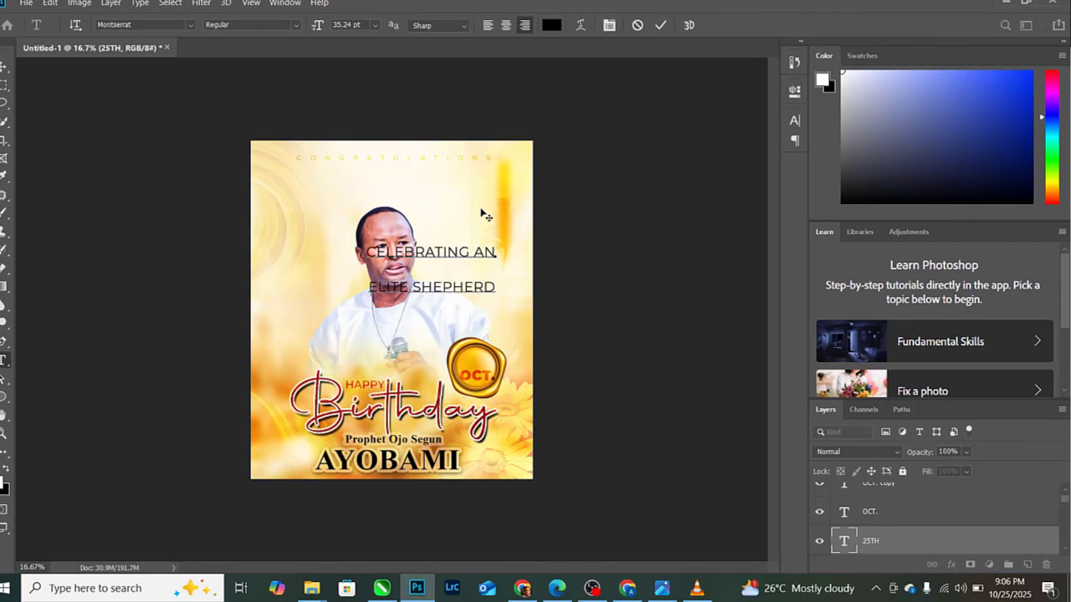
type("|LEADER | FATHER ")
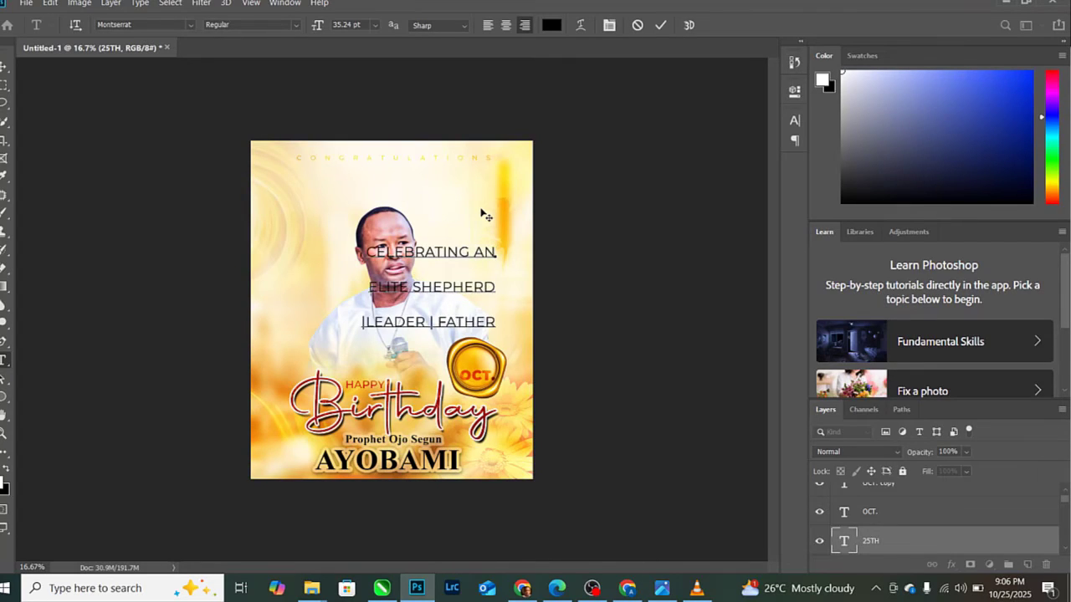
type("| MENTOR")
- Tighten the tagline's leading, shrink it to about 65%, and move it left of the face
key("ctrl+a")
key("ctrl+t")
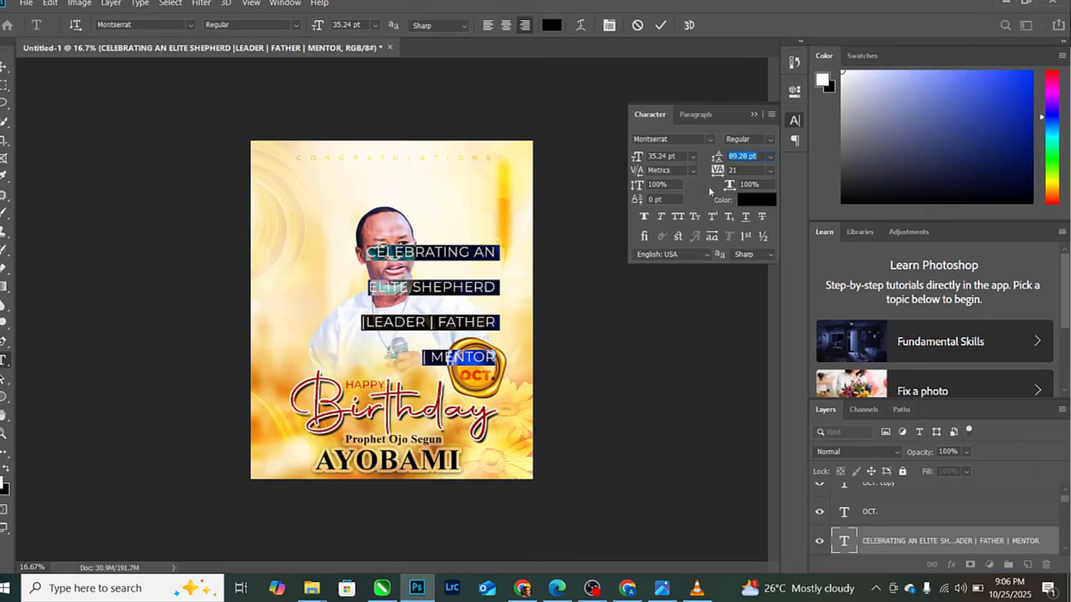
left_click_drag(718, 156, 694, 165)
left_click(661, 26)
key("ctrl+t")
left_click_drag(361, 244, 395, 261)
left_click_drag(477, 285, 502, 251)
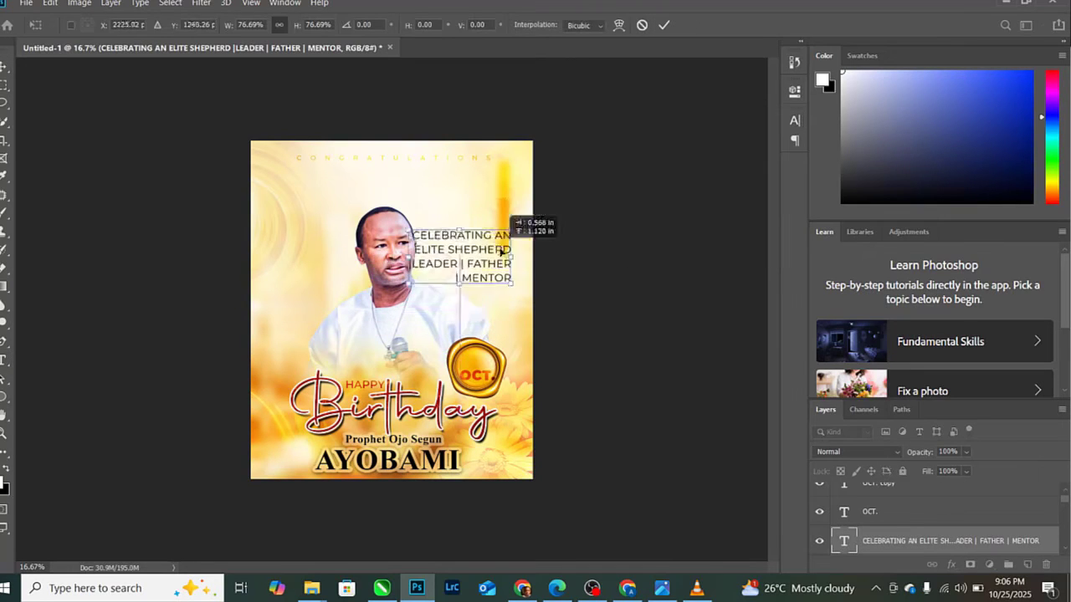
left_click_drag(409, 226, 426, 237)
left_click_drag(502, 260, 286, 286)
- Left-align the tagline lines and set its blend mode to Darker Color
double_click(843, 540)
left_click(489, 25)
left_click(200, 223)
left_click(858, 452)
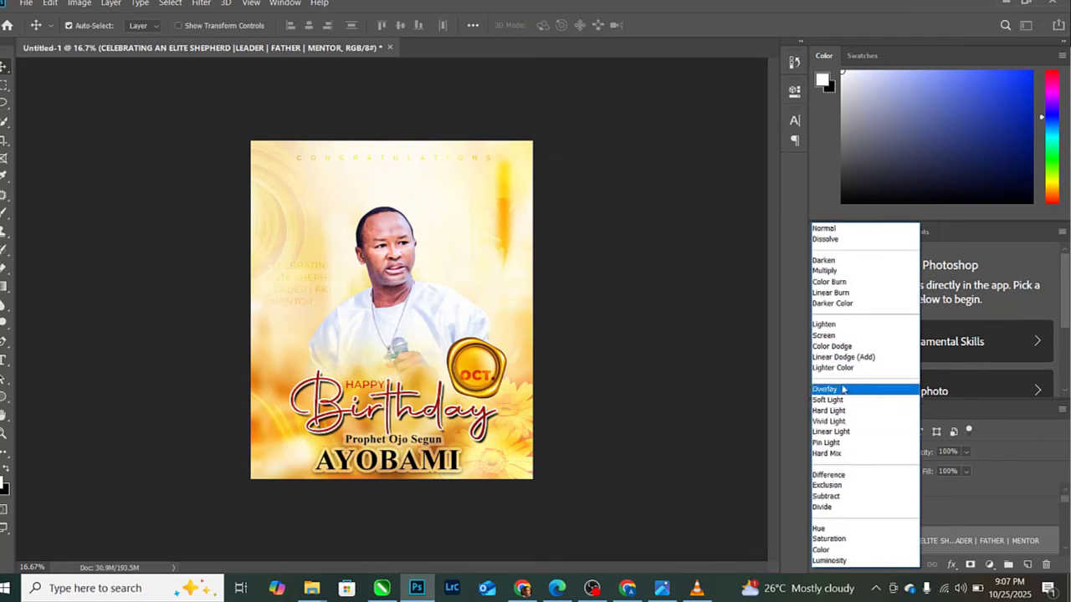
left_click(832, 303)
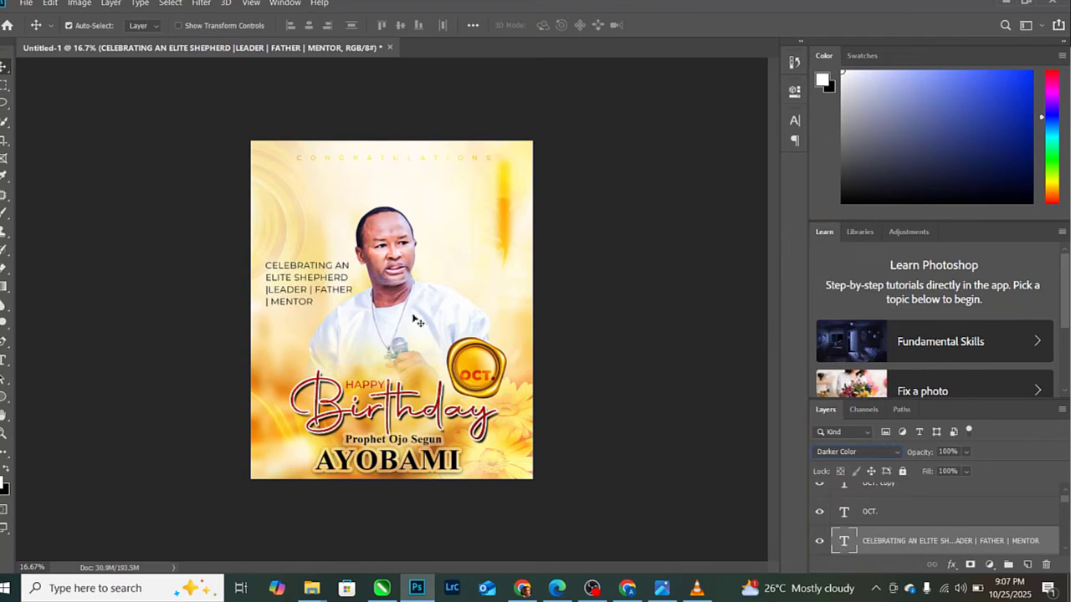
left_click(895, 487)
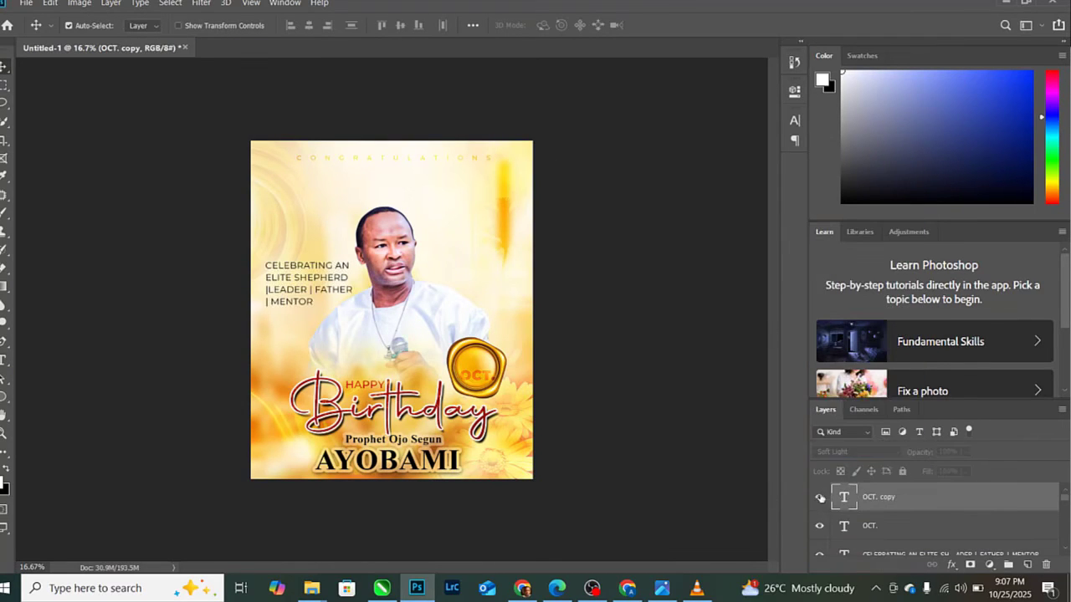
- Replace the OCT. copy text with 25TH so the badge reads 25TH OCT
key("ctrl+t")
double_click(478, 379)
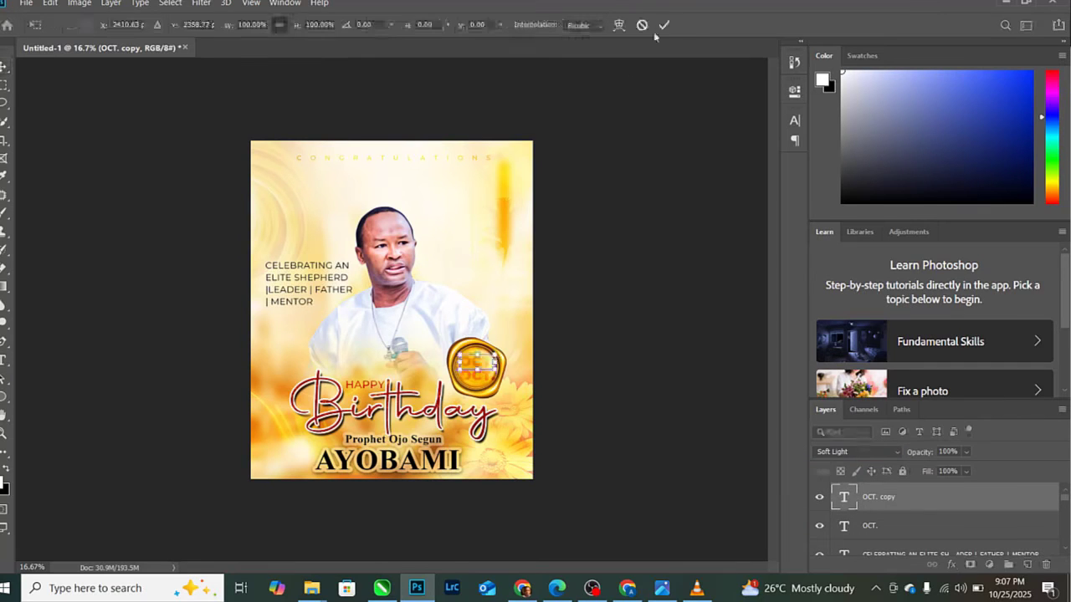
key("BackSpace")
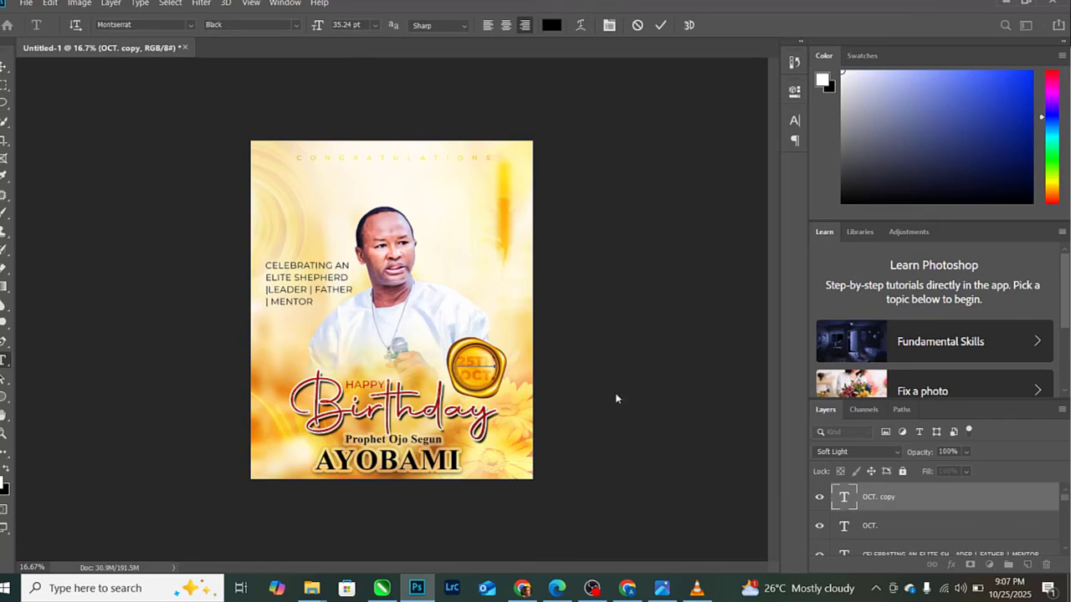
key("ctrl+Return")
key("v")
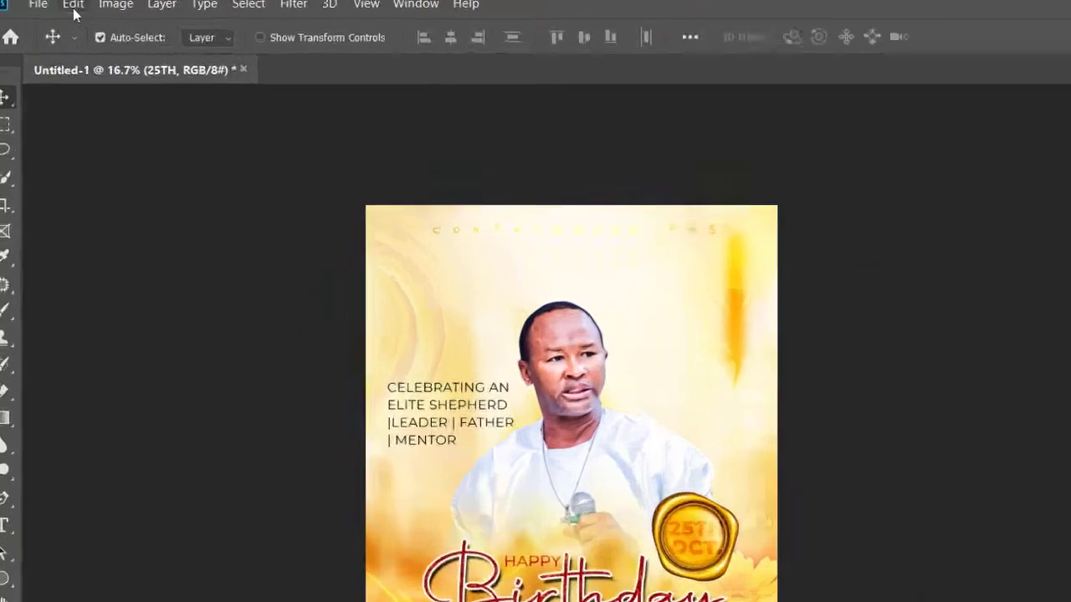
left_click(26, 2)
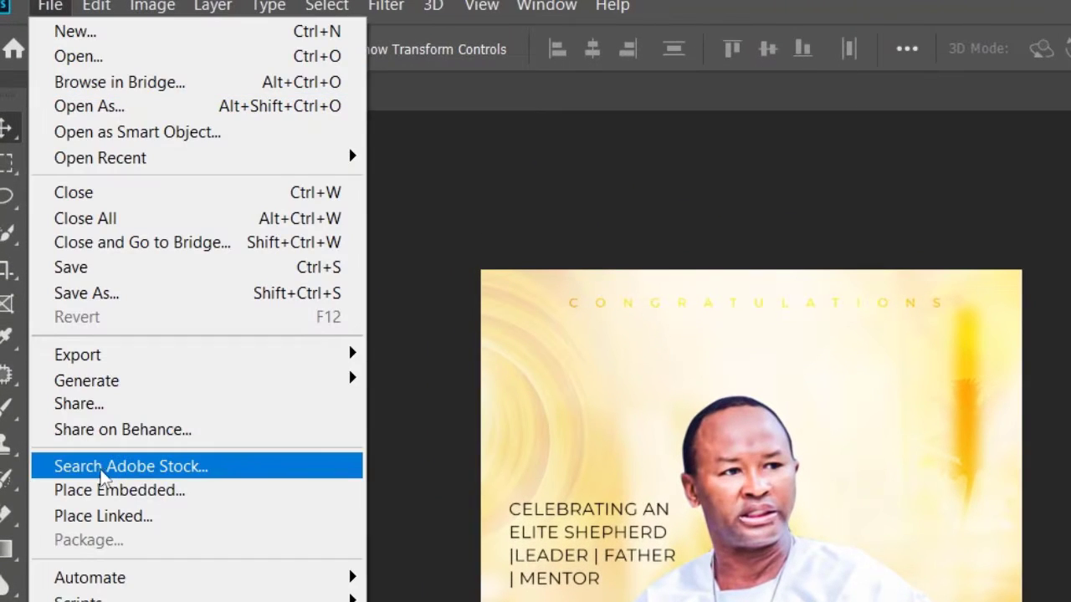
- After placing the star flare file fails, copy the star image from the browser and paste it into the flyer
left_click(120, 490)
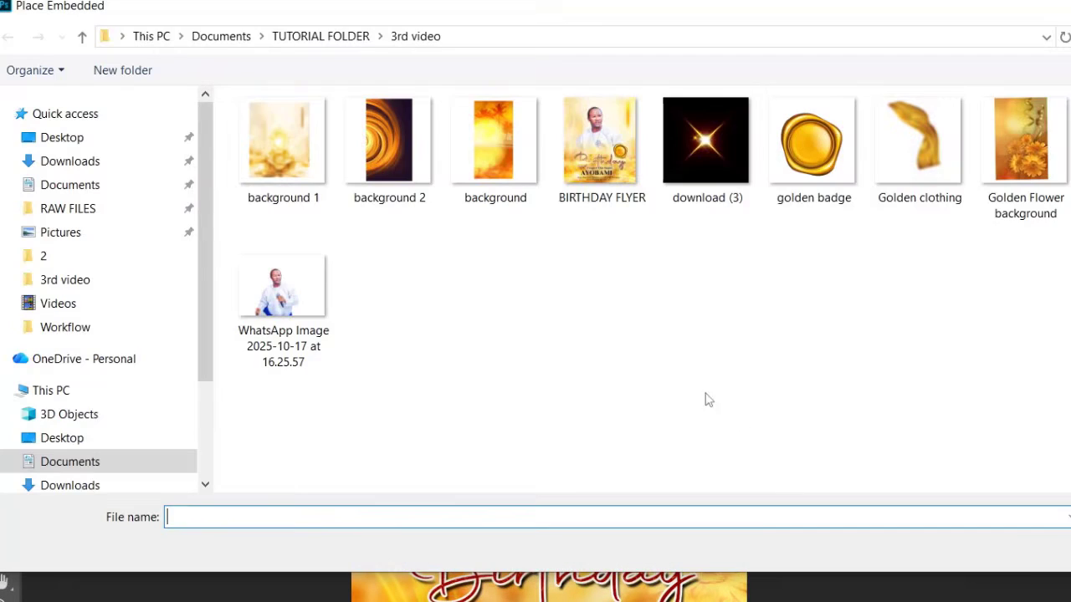
double_click(719, 152)
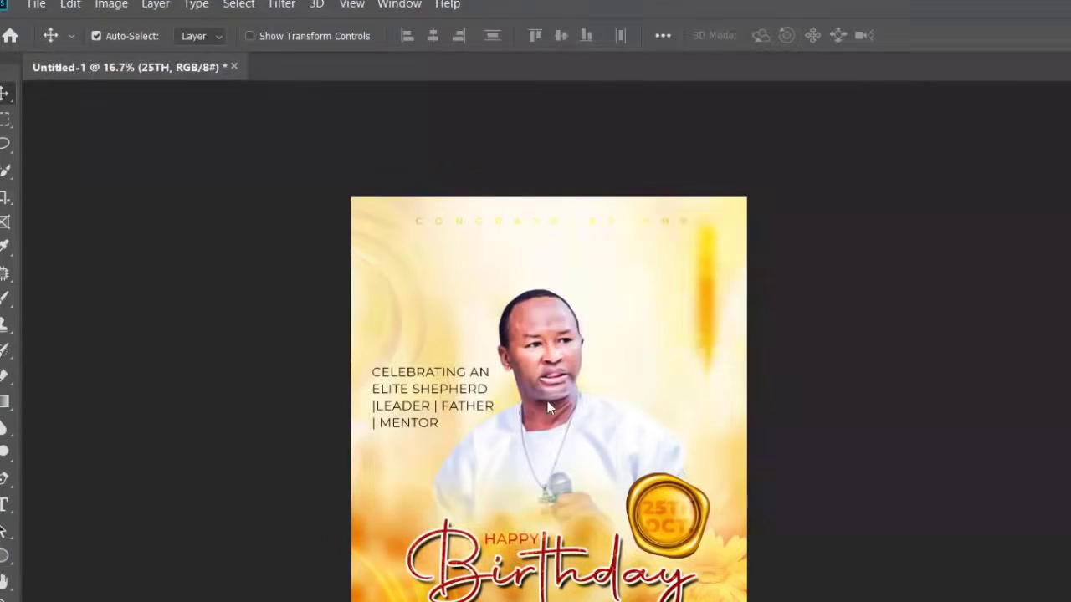
left_click(756, 317)
key("alt+Tab")
right_click(421, 444)
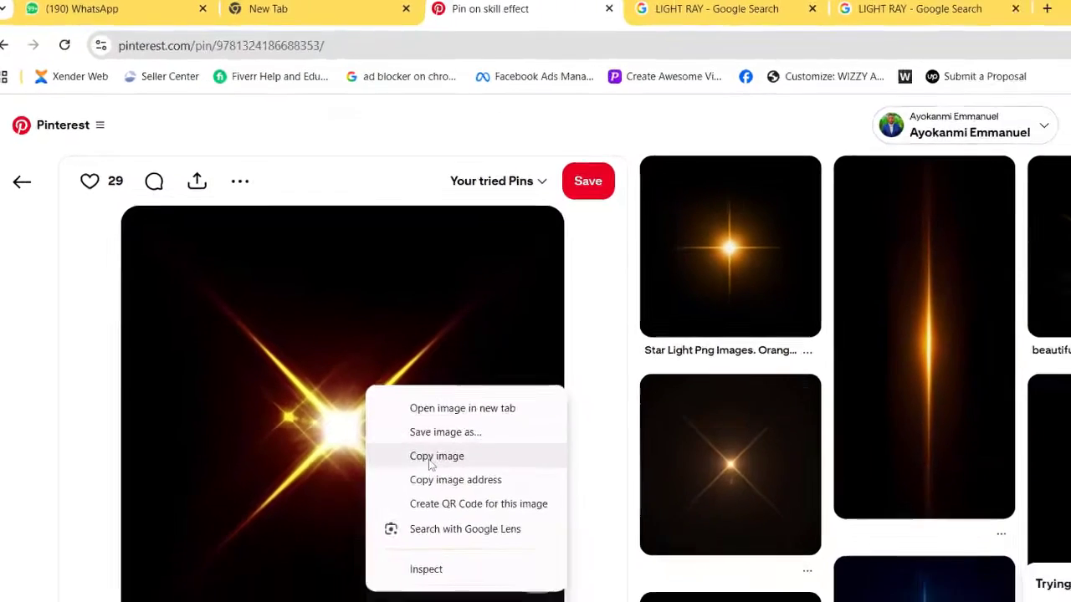
left_click(499, 528)
key("alt+Tab")
key("ctrl+v")
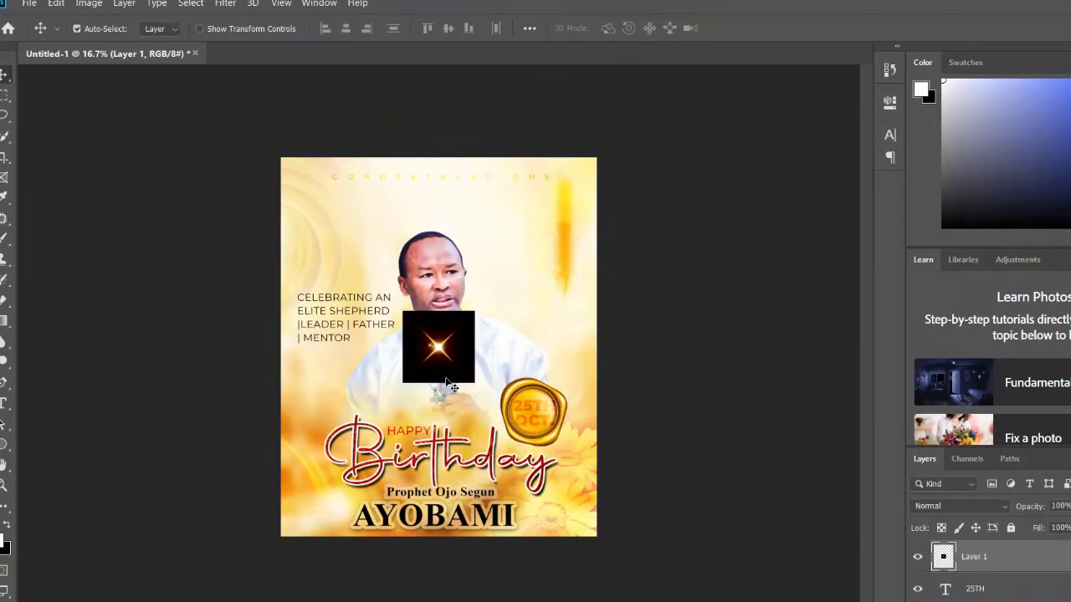
- Enlarge the pasted star flare to about 310%
key("ctrl+t")
left_click_drag(474, 312, 588, 198)
left_click_drag(525, 283, 412, 418)
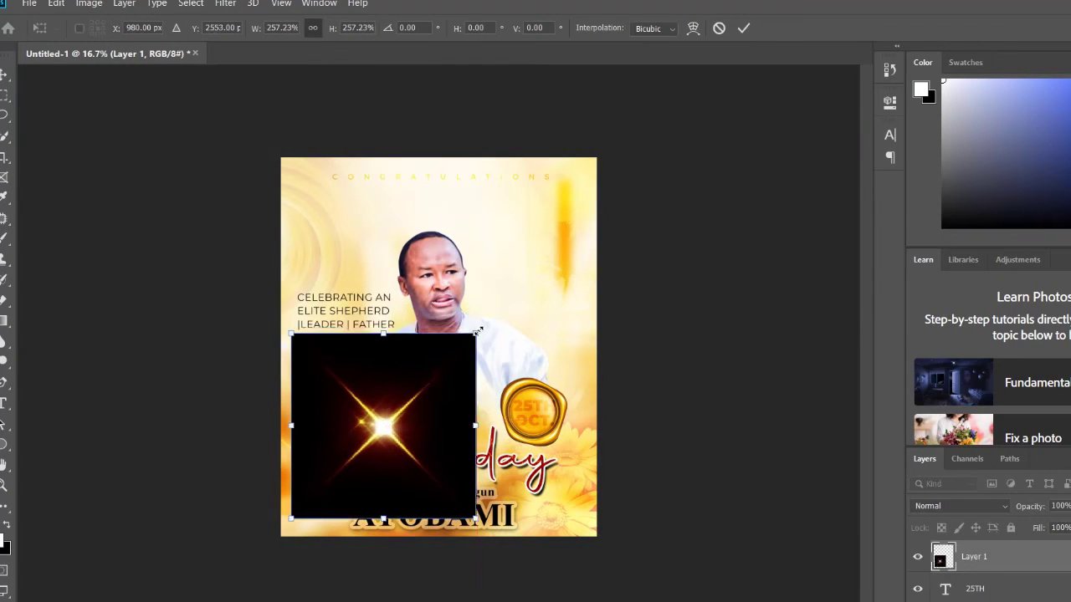
left_click_drag(476, 333, 505, 317)
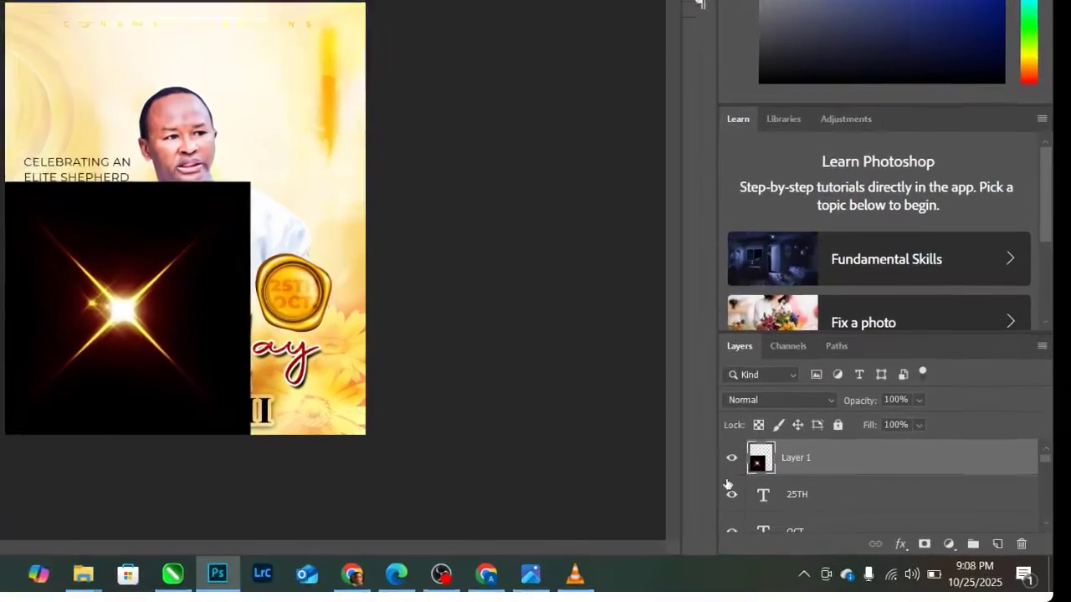
- Blend the star layer in Screen mode and position the glow over Birthday's B
left_click(945, 496)
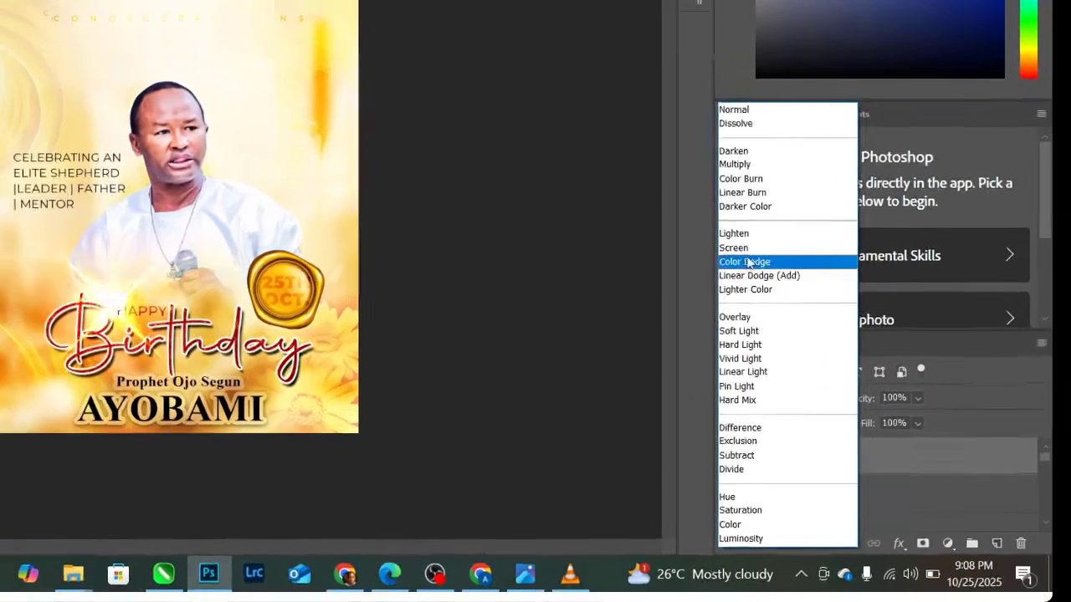
left_click(682, 186)
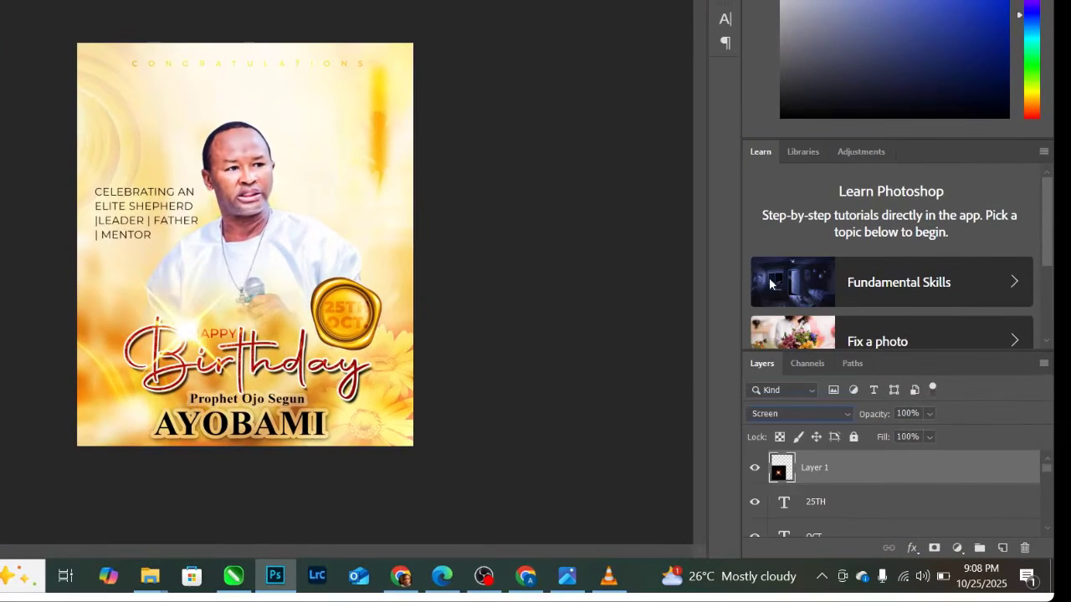
left_click_drag(191, 368, 201, 367)
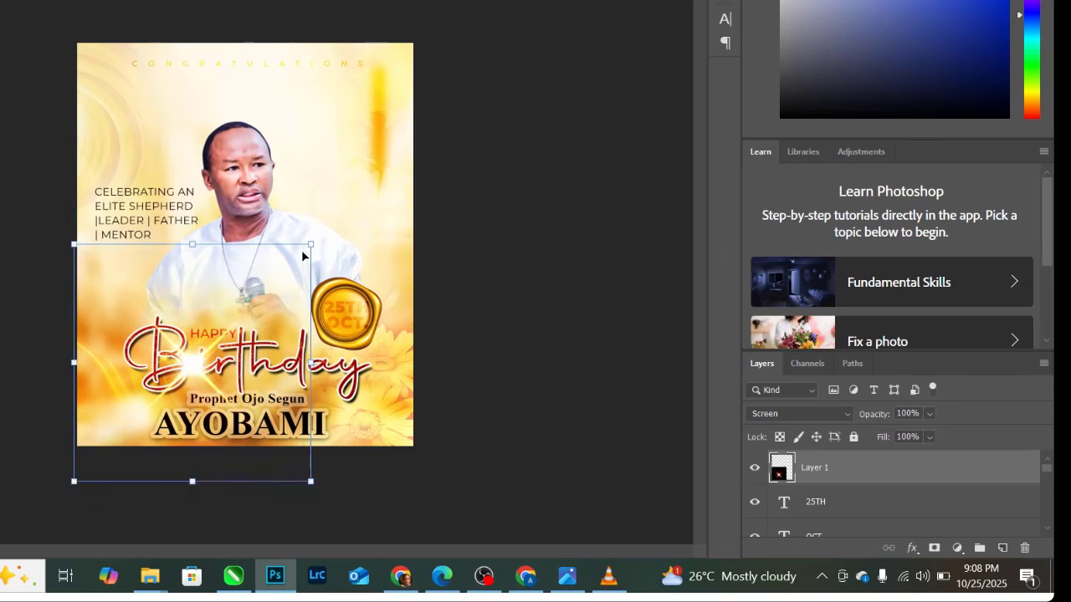
key("super")
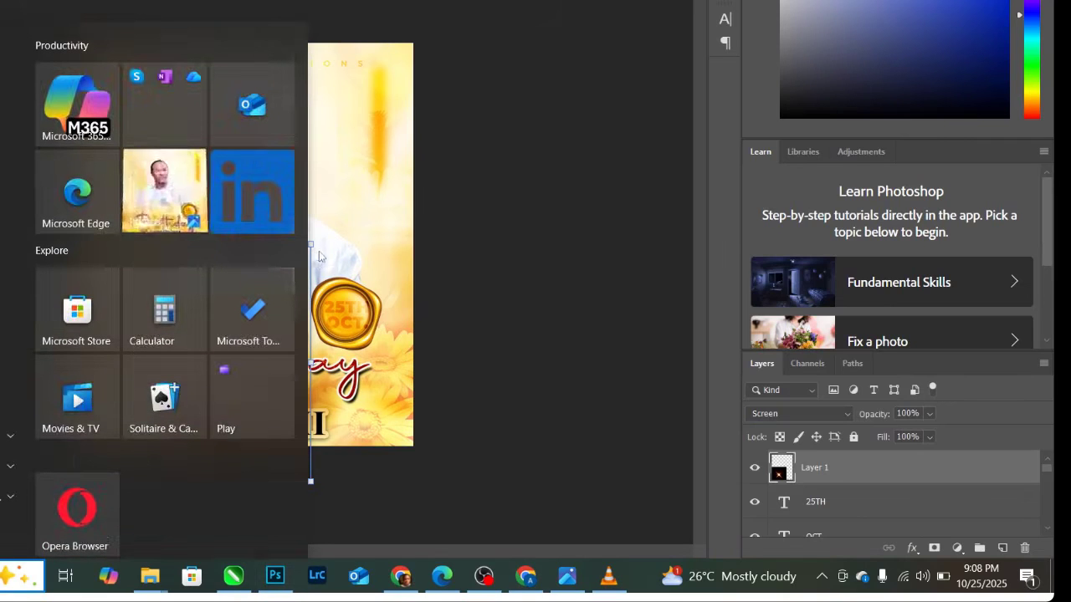
key("super")
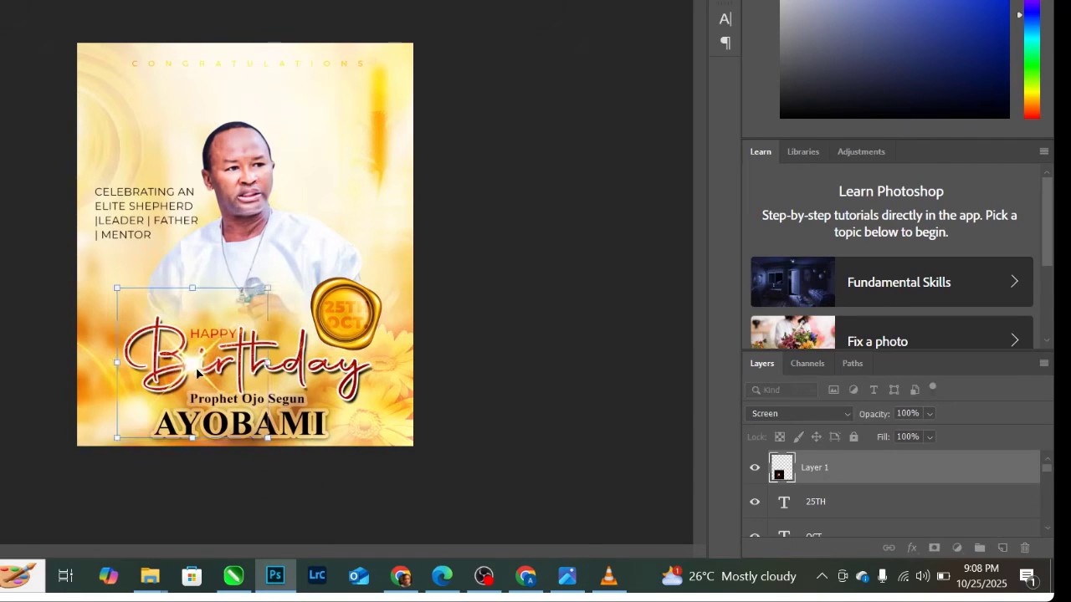
left_click_drag(198, 371, 166, 360)
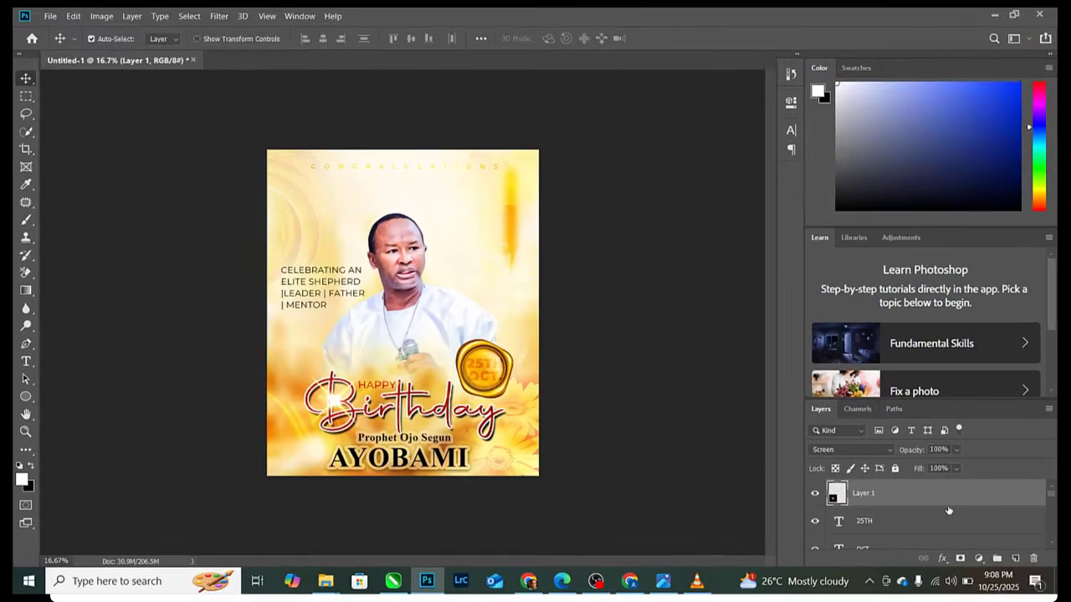
- Embed the Golden clothing image, scaled to 60.8%, at the flyer's bottom-left corner
left_click(50, 17)
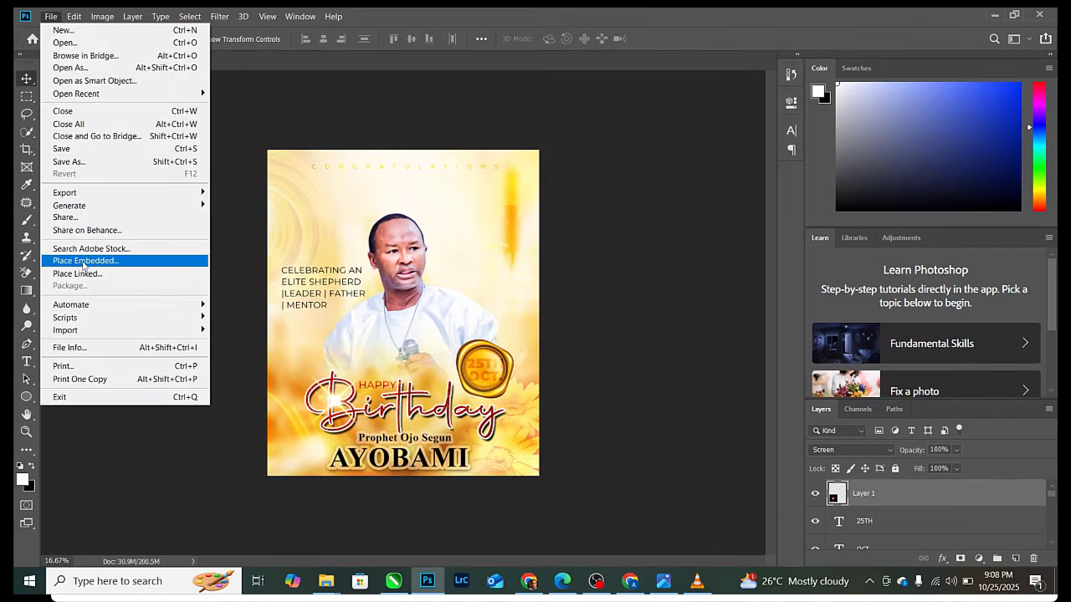
left_click(84, 262)
double_click(659, 112)
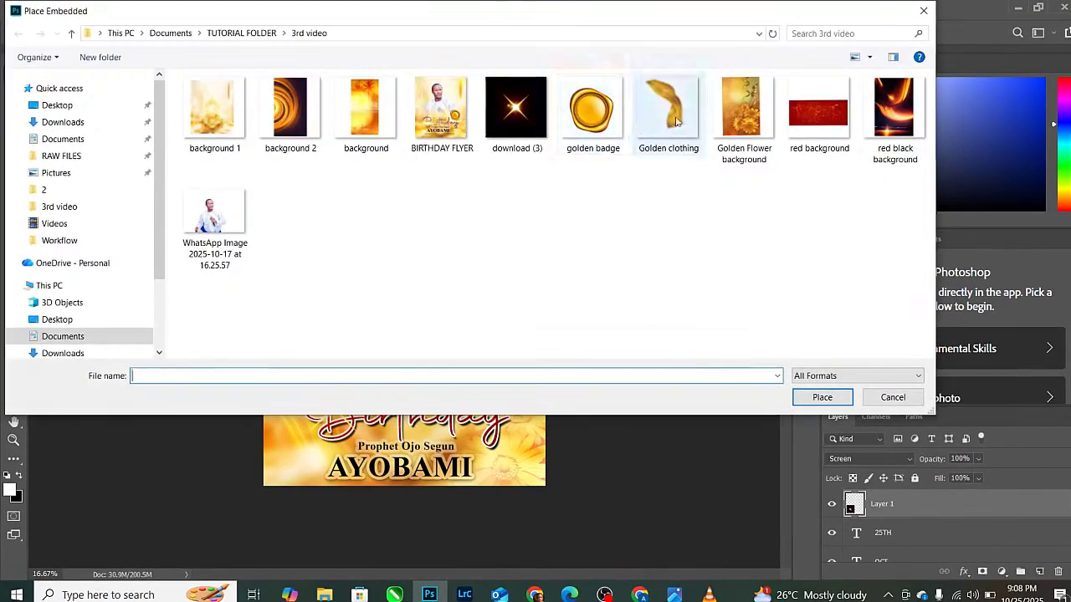
left_click_drag(483, 281, 307, 467)
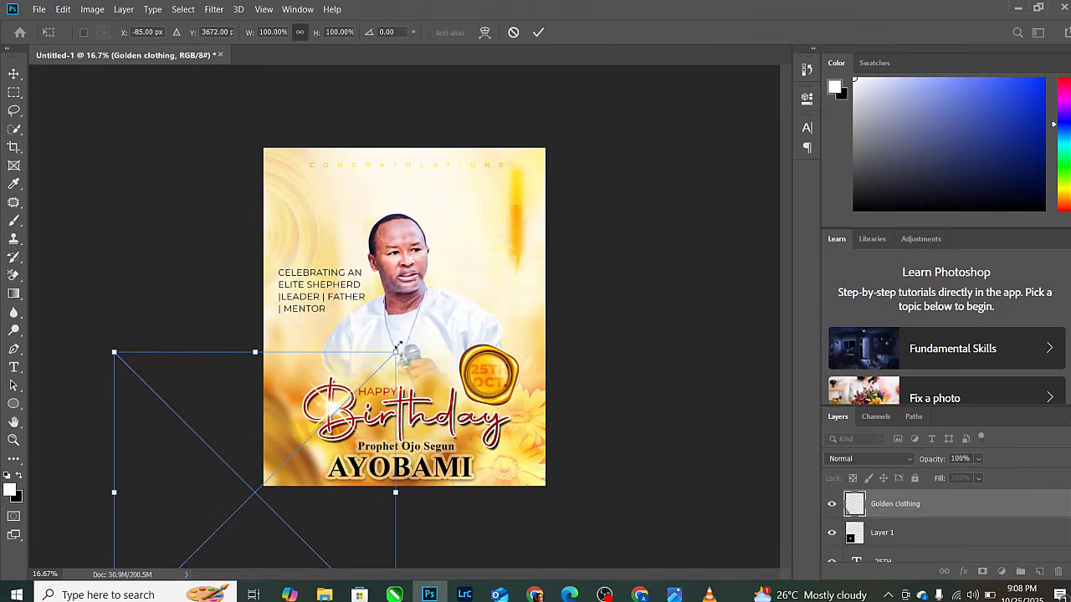
left_click_drag(398, 346, 356, 407)
left_click_drag(284, 473, 305, 484)
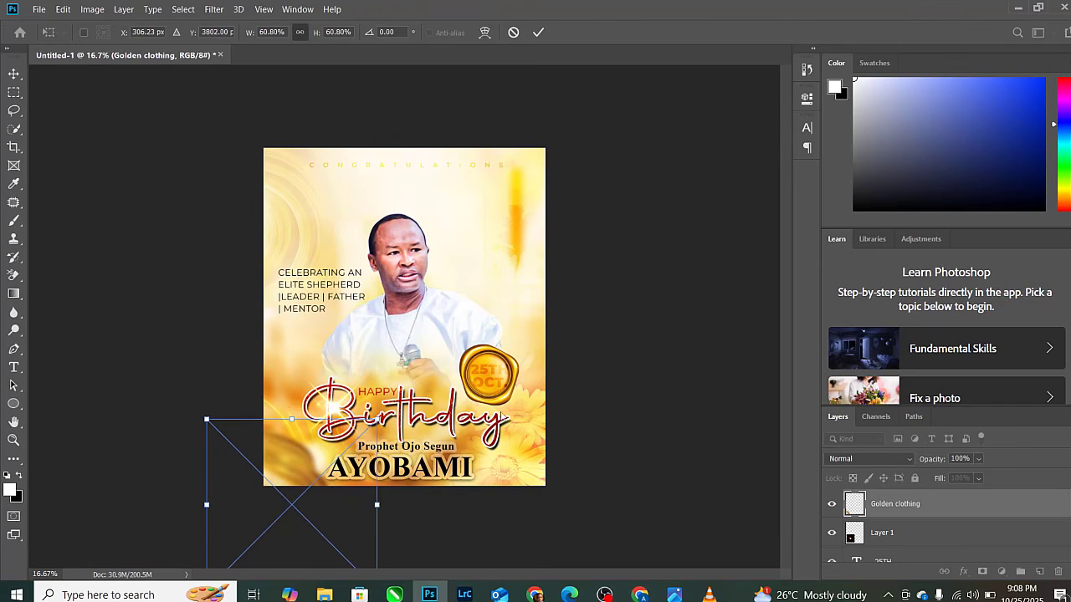
left_click(538, 32)
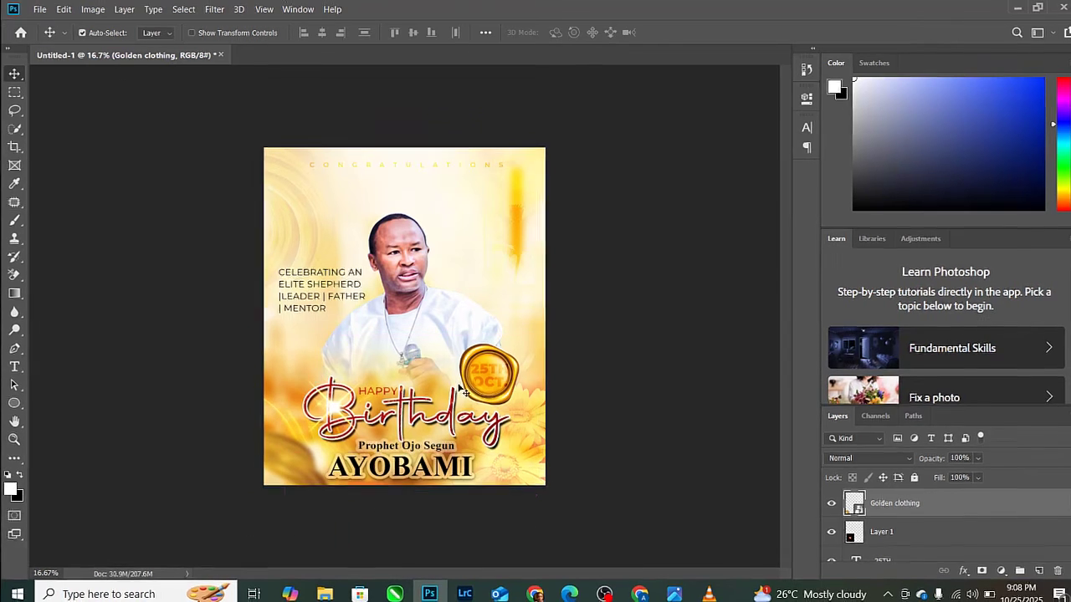
key("ctrl")
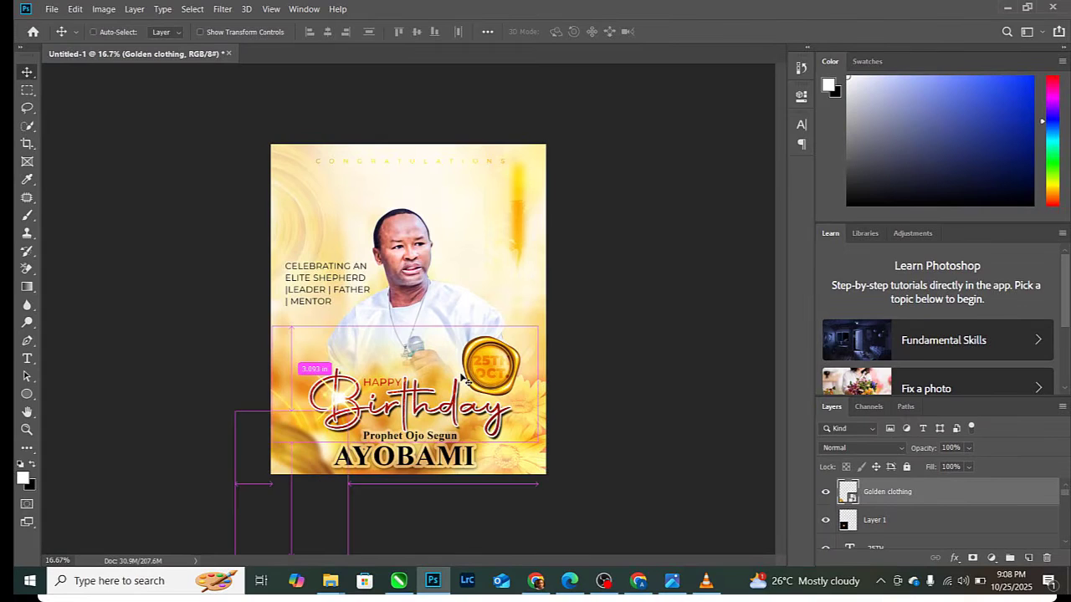
- Export the flyer through Save for Web (Legacy) with PNG settings
left_click(52, 8)
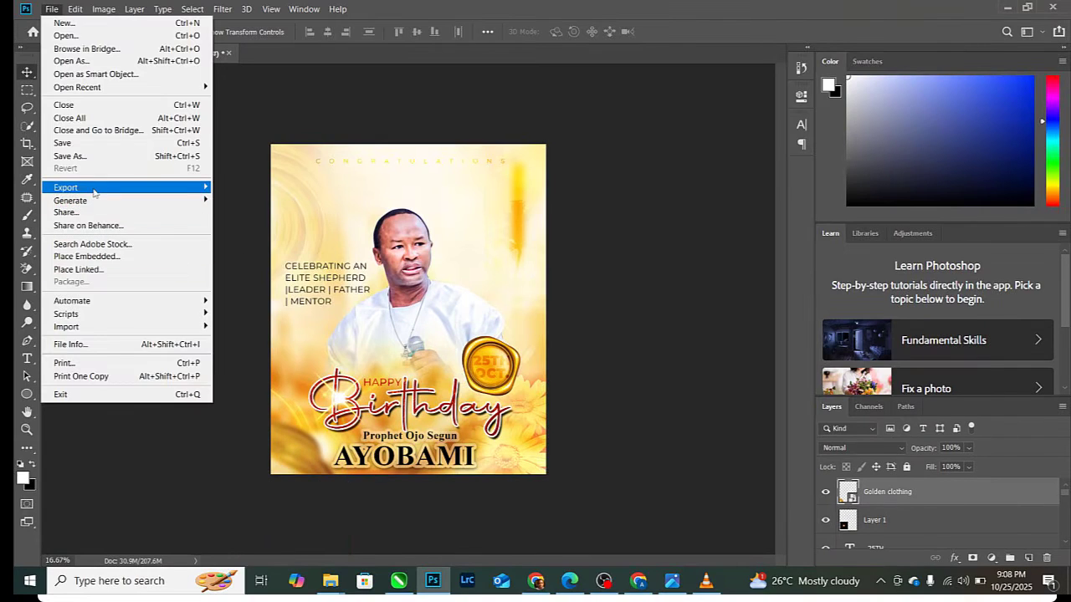
left_click(259, 236)
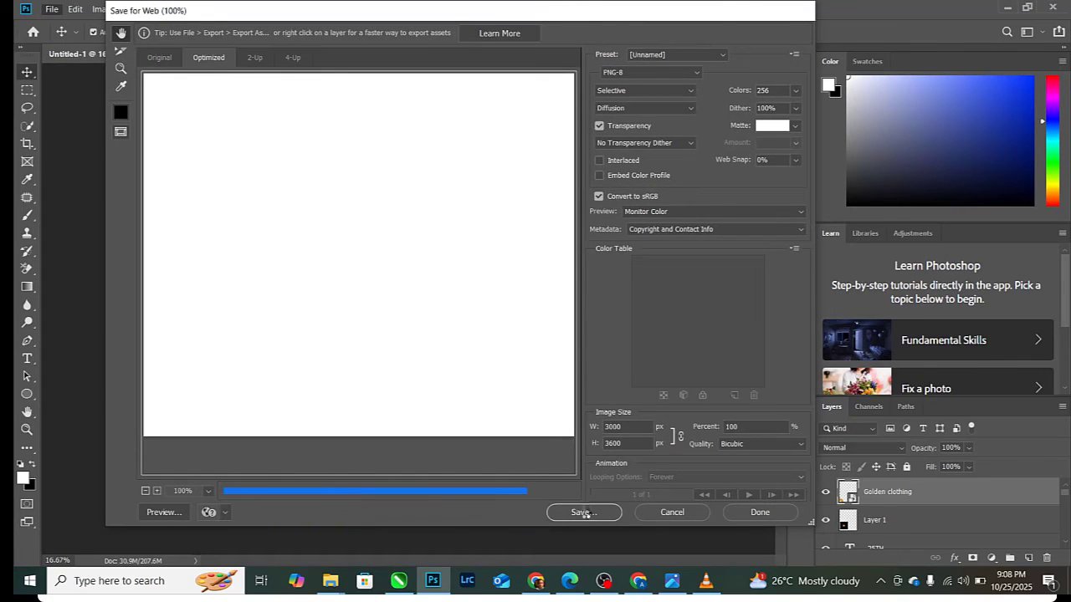
left_click(583, 512)
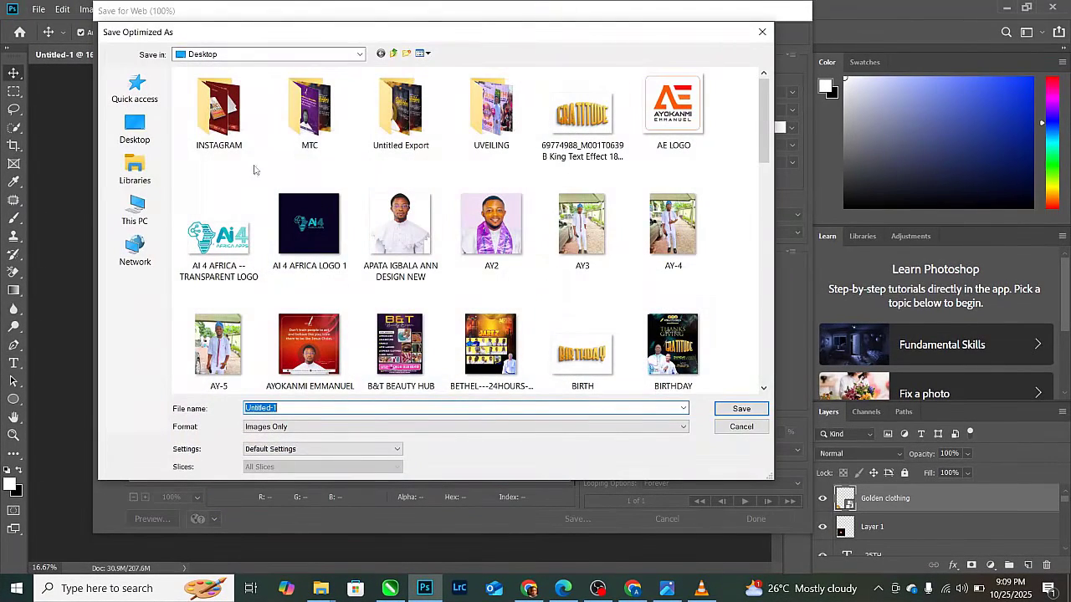
- Save the PNG as BIRTHDAY FLYER DESIGN in Documents > TUTORIAL FOLDER > 3rd video
left_click(138, 171)
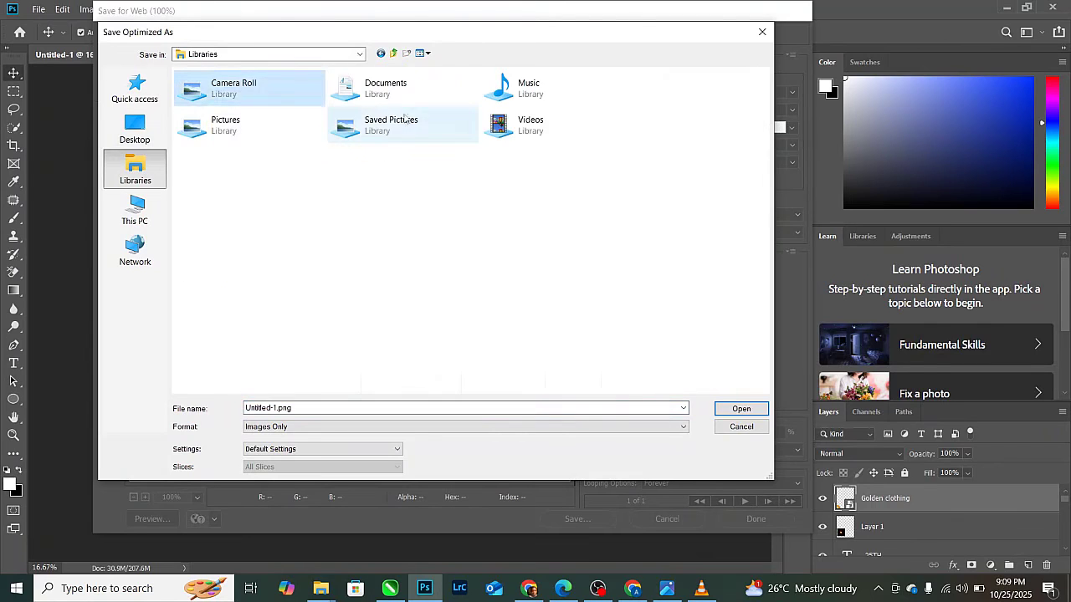
double_click(386, 87)
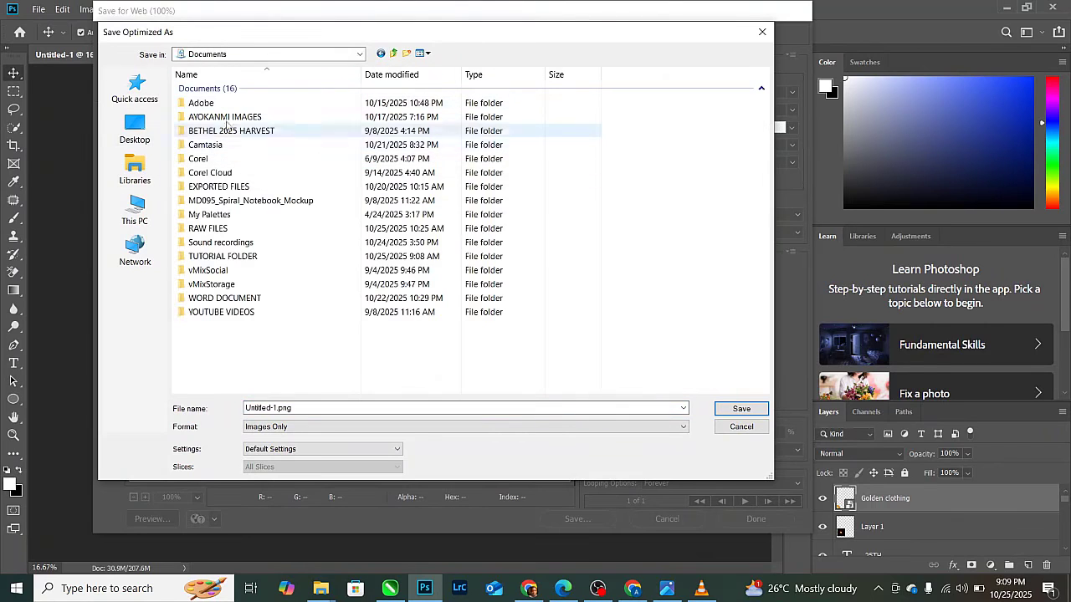
double_click(238, 257)
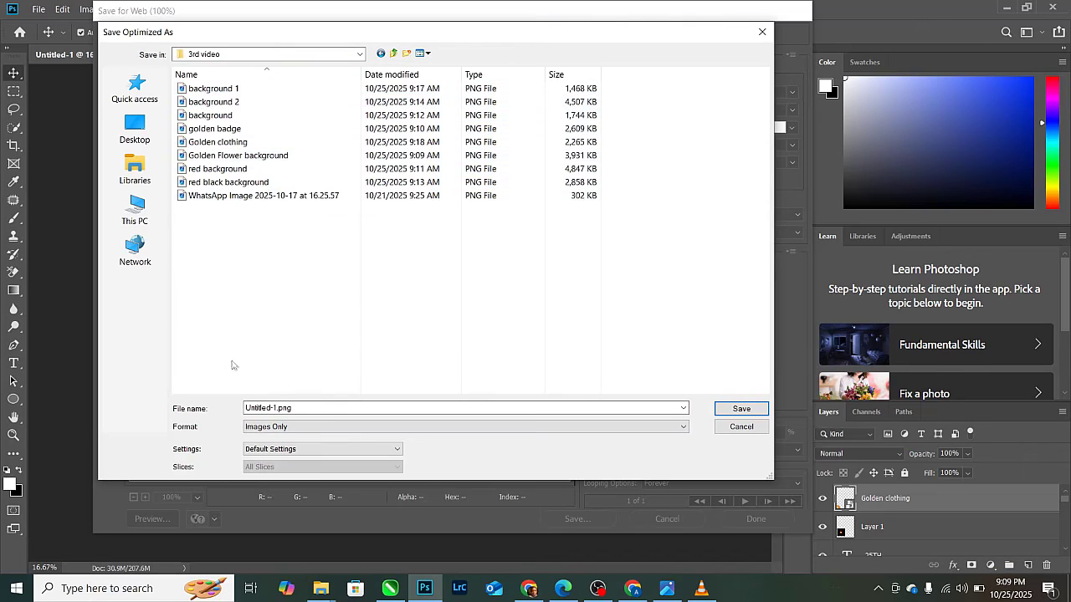
double_click(293, 407)
type("B")
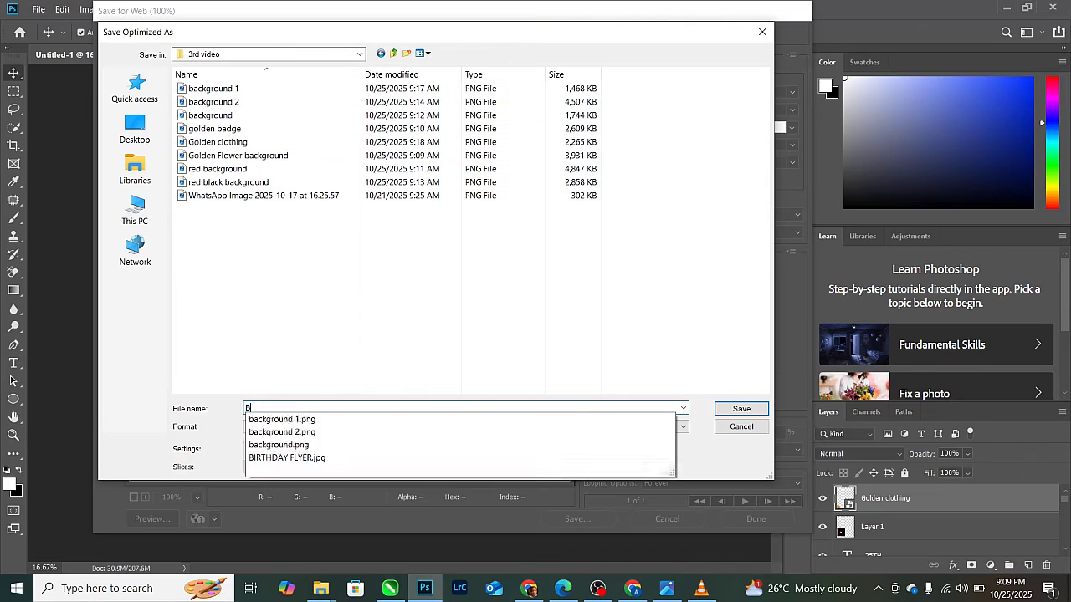
type("IRTHDAY FLYER ")
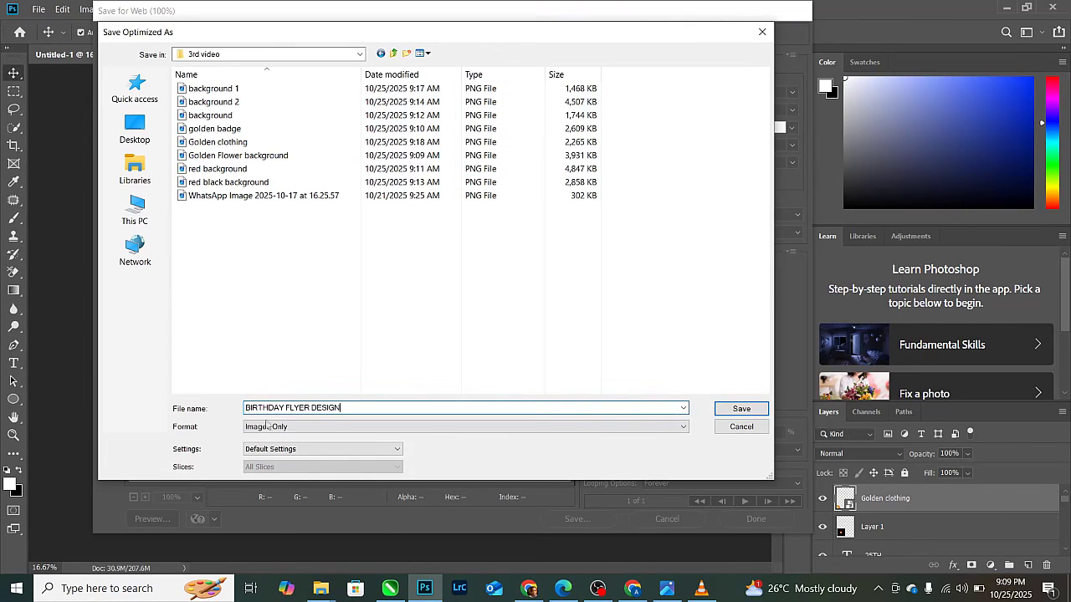
type("DESIGN")
left_click(741, 408)
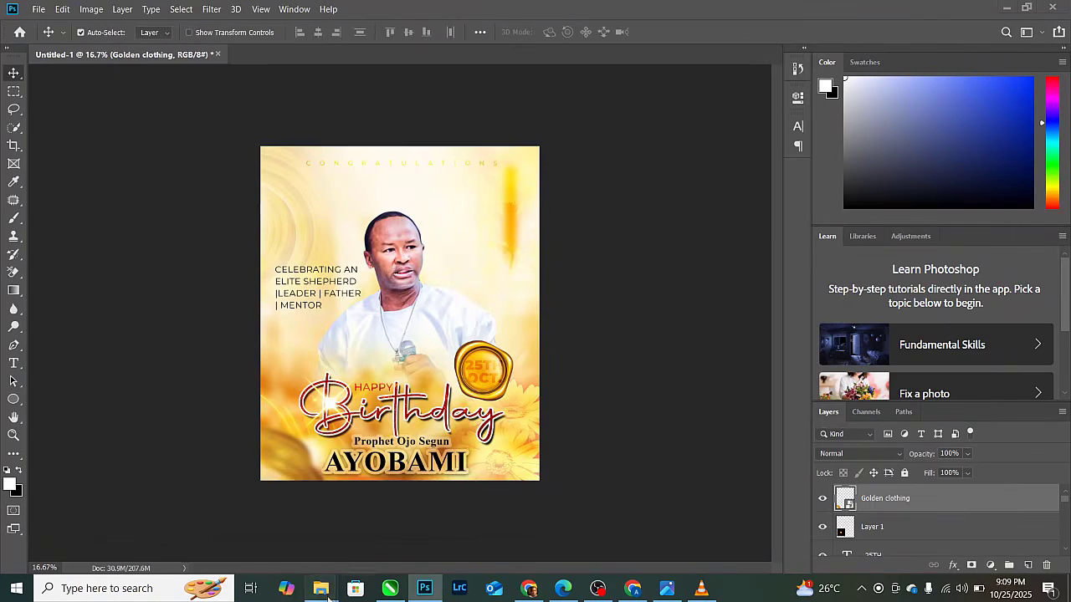
- Open BIRTHDAY-FLYER-DESIGN.png from the 3rd video folder in Photos and maximize the window
mouse_move(321, 588)
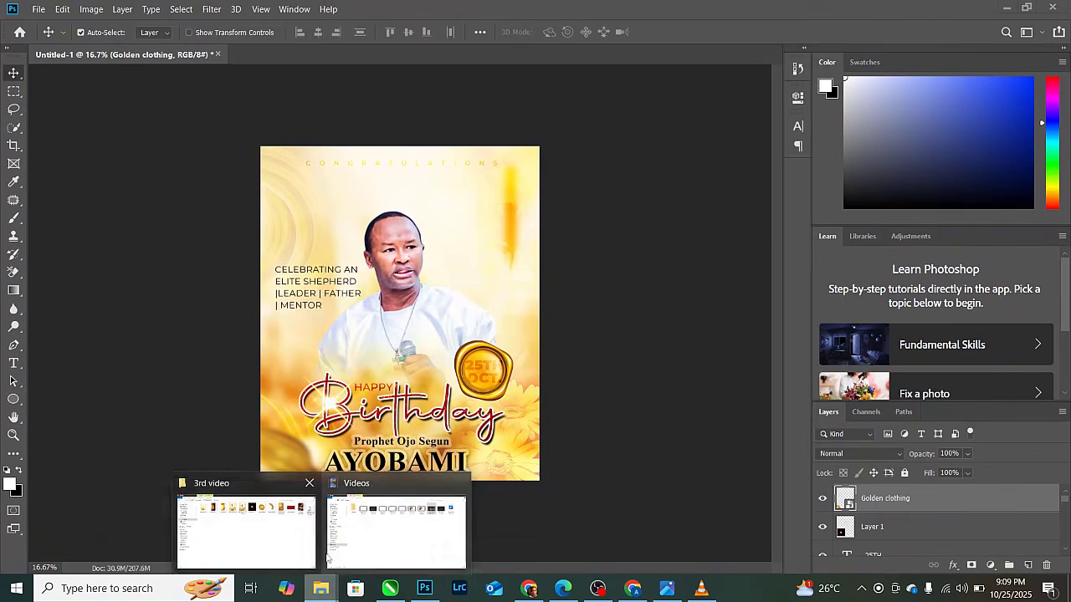
left_click(283, 540)
left_click(511, 138)
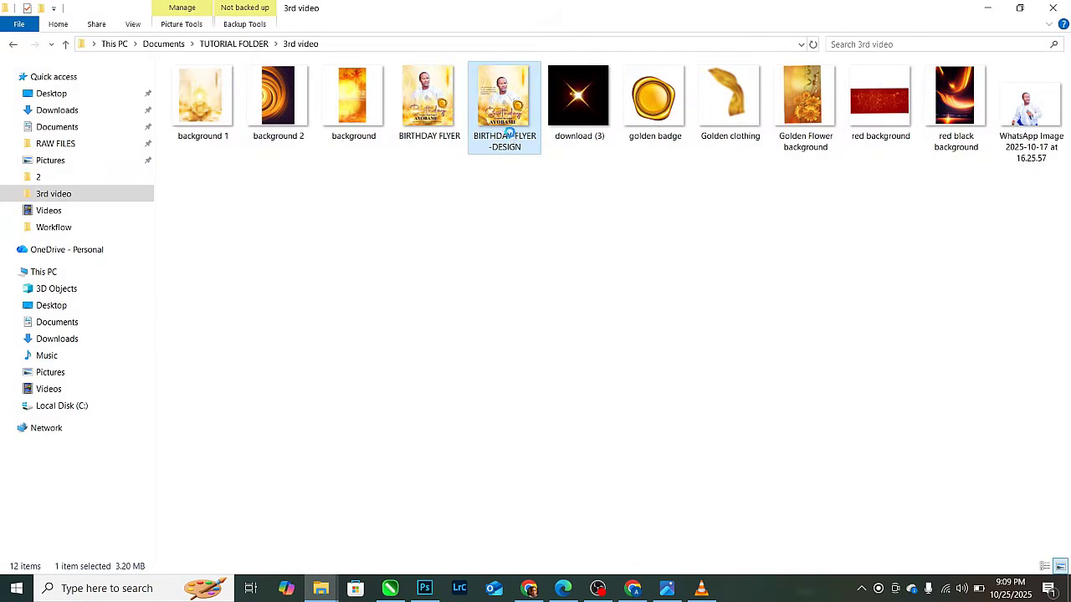
double_click(536, 157)
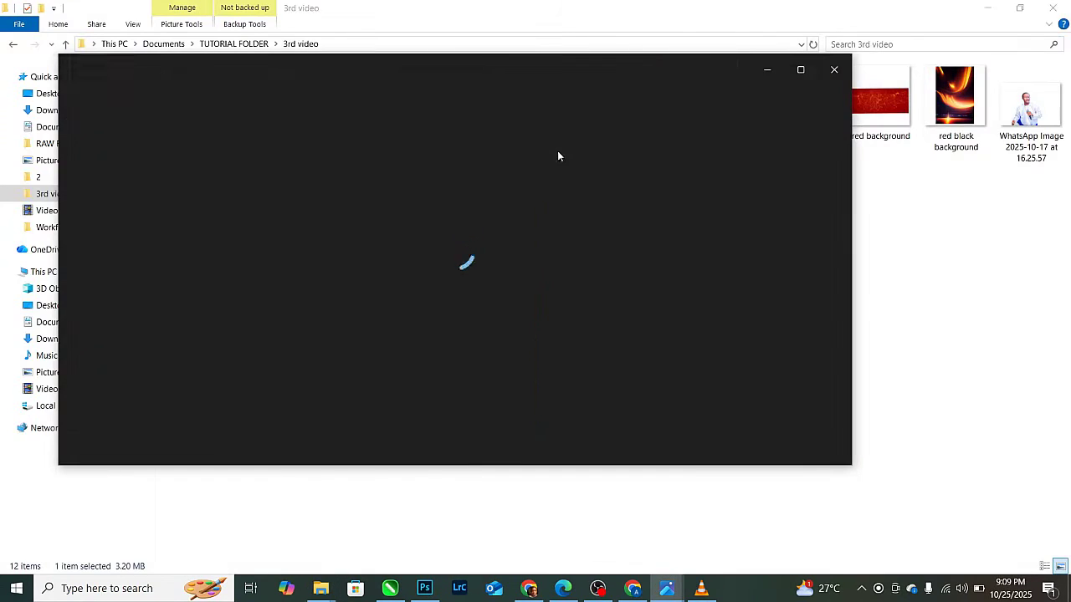
left_click(799, 69)
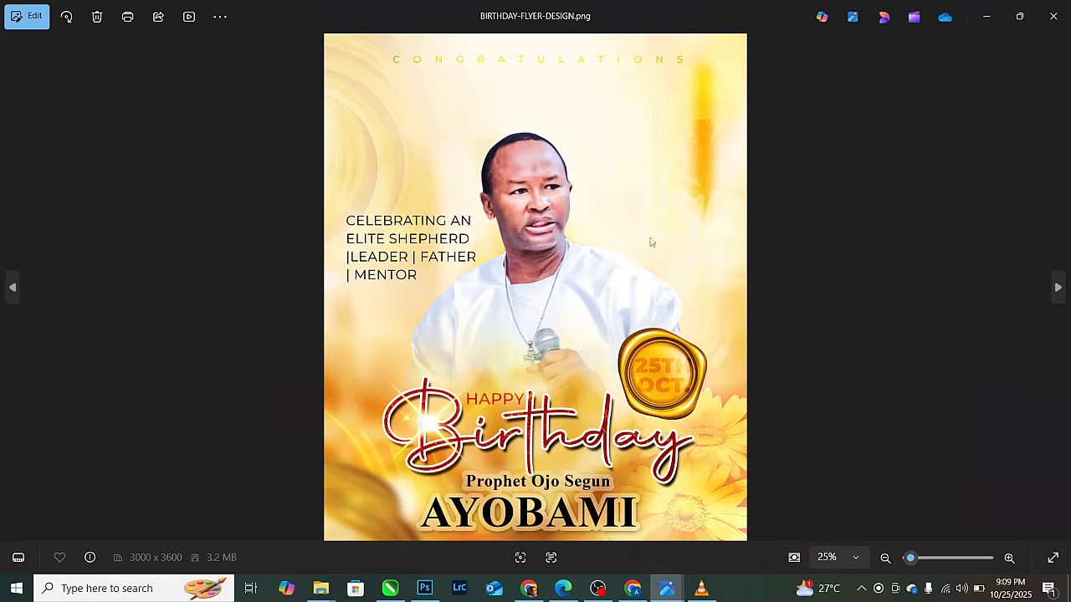